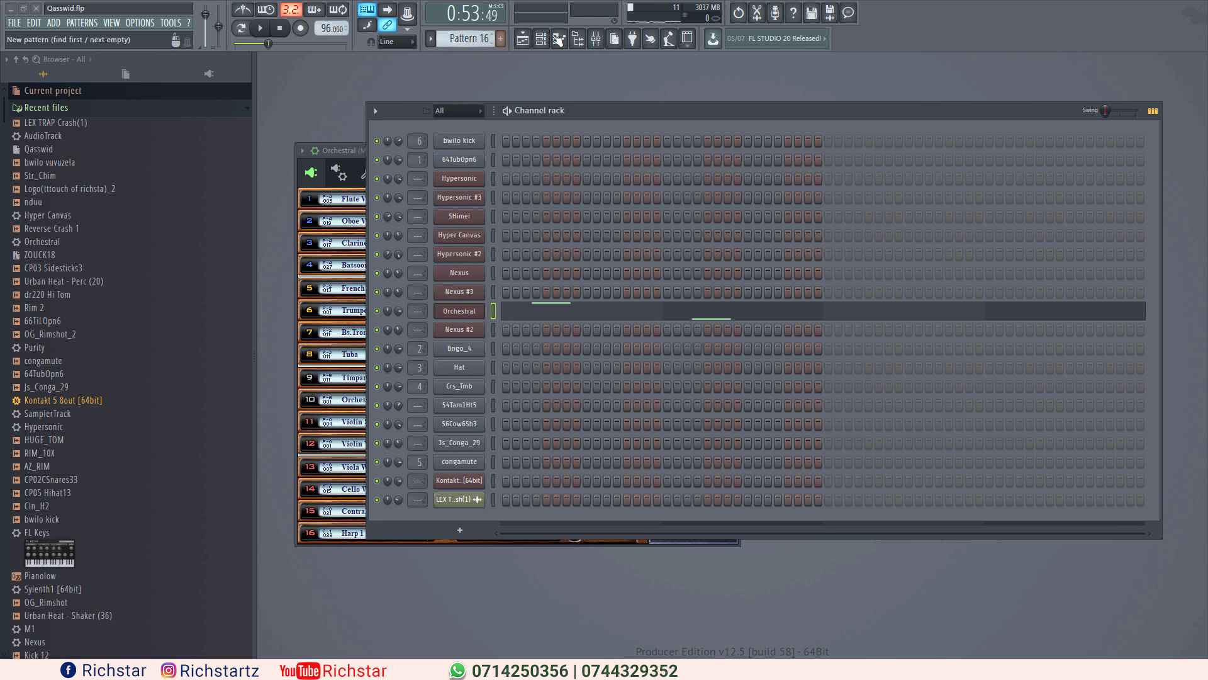
- Open the Pattern 6 clip at bar 5 of Track 9 in the piano roll and play the pattern
left_click(535, 45)
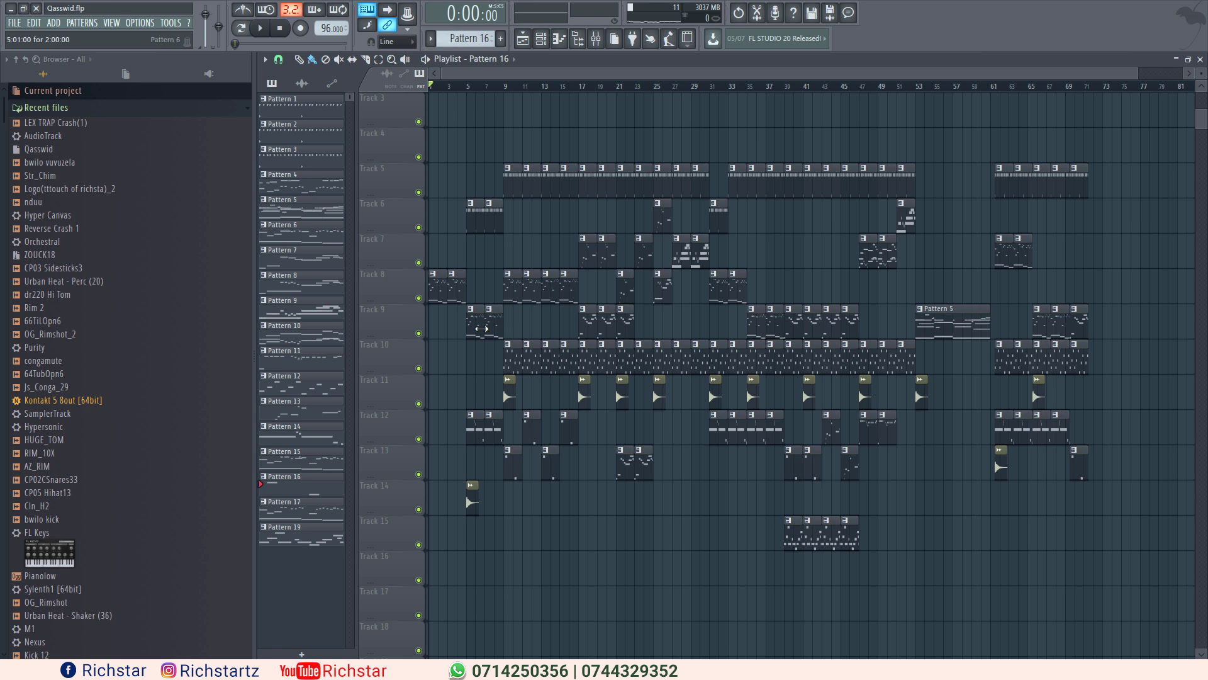
double_click(479, 318)
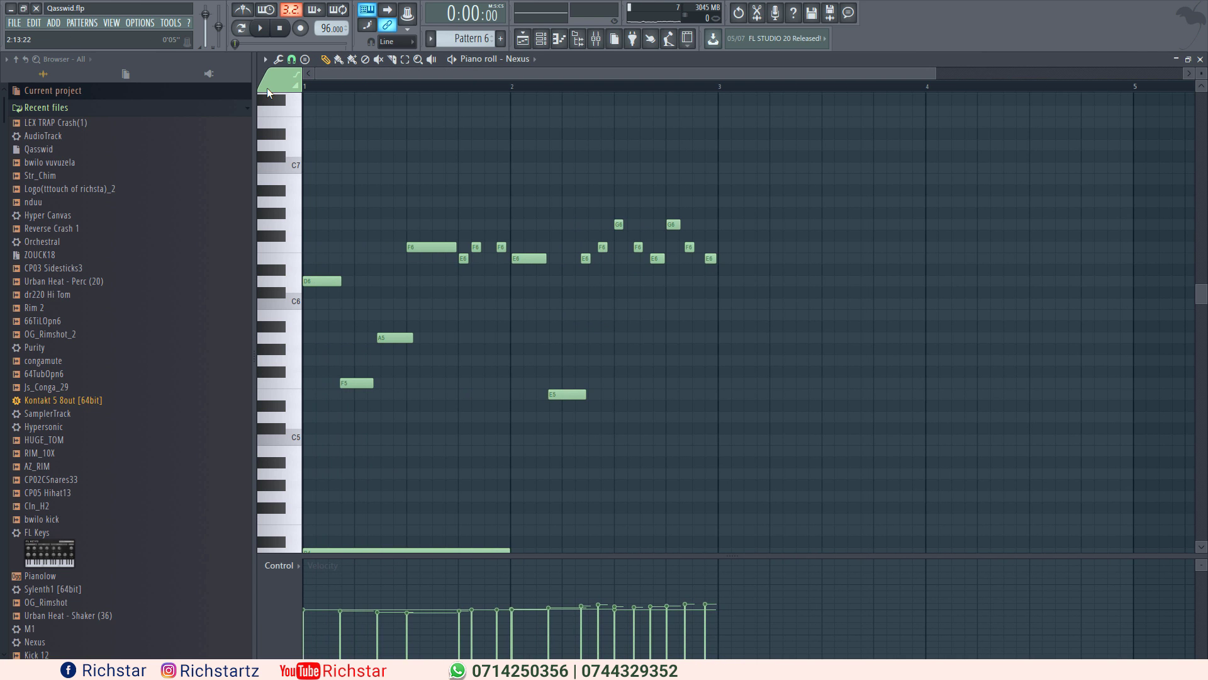
scroll(401, 210, "down", 5)
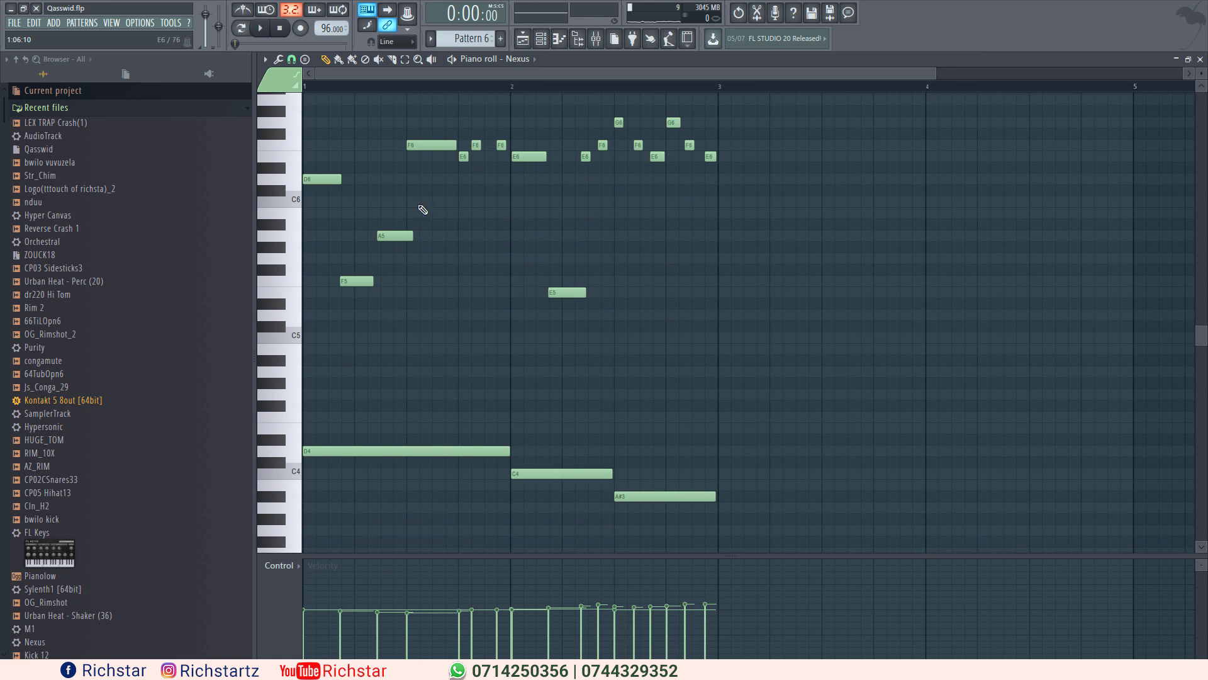
left_click(524, 40)
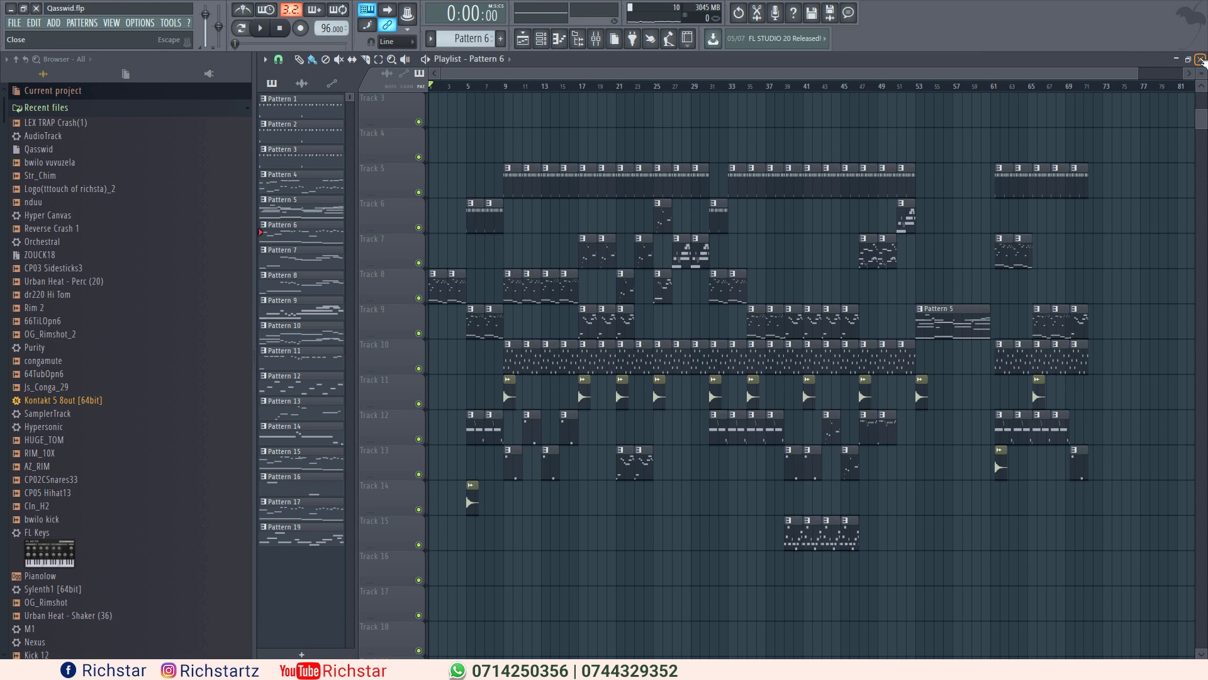
left_click(1201, 59)
scroll(453, 275, "down", 2)
scroll(560, 268, "up", 2)
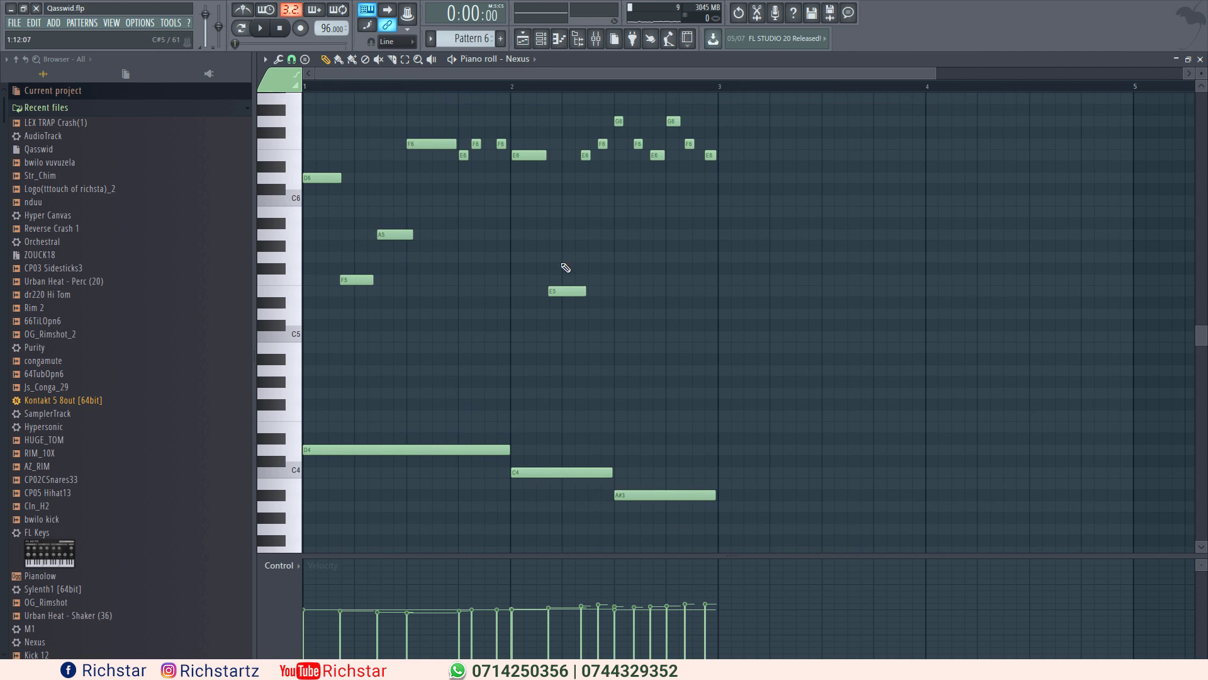
left_click_drag(1202, 73, 1201, 80)
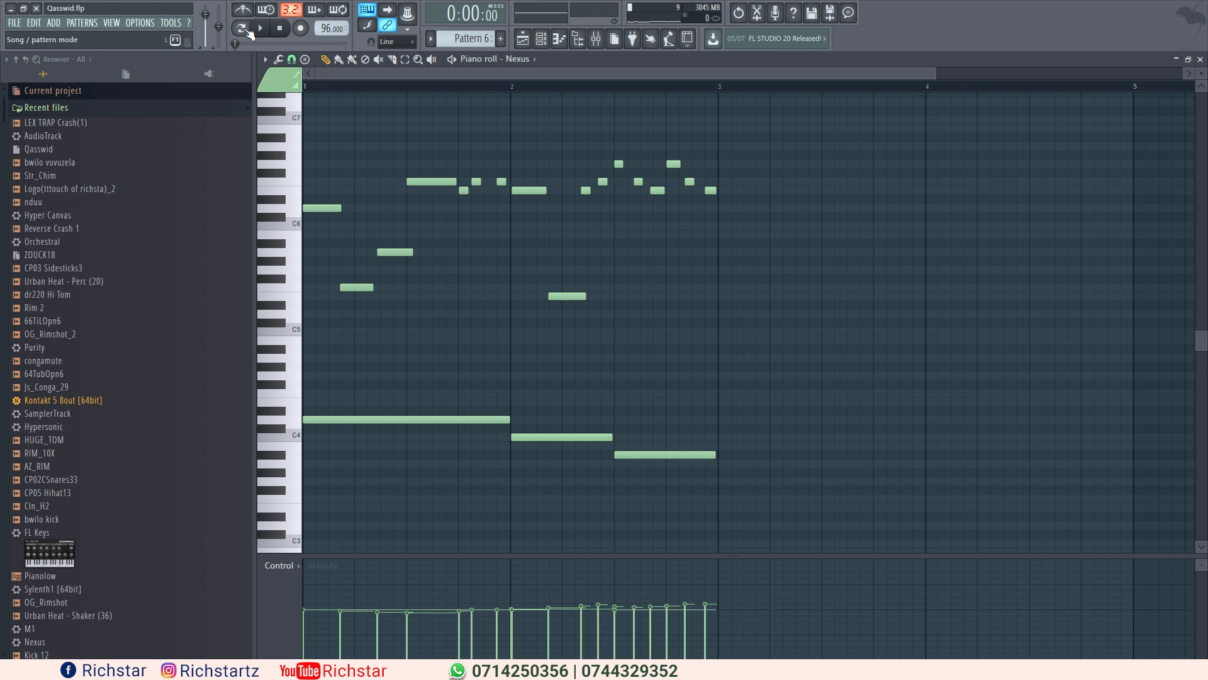
left_click(263, 28)
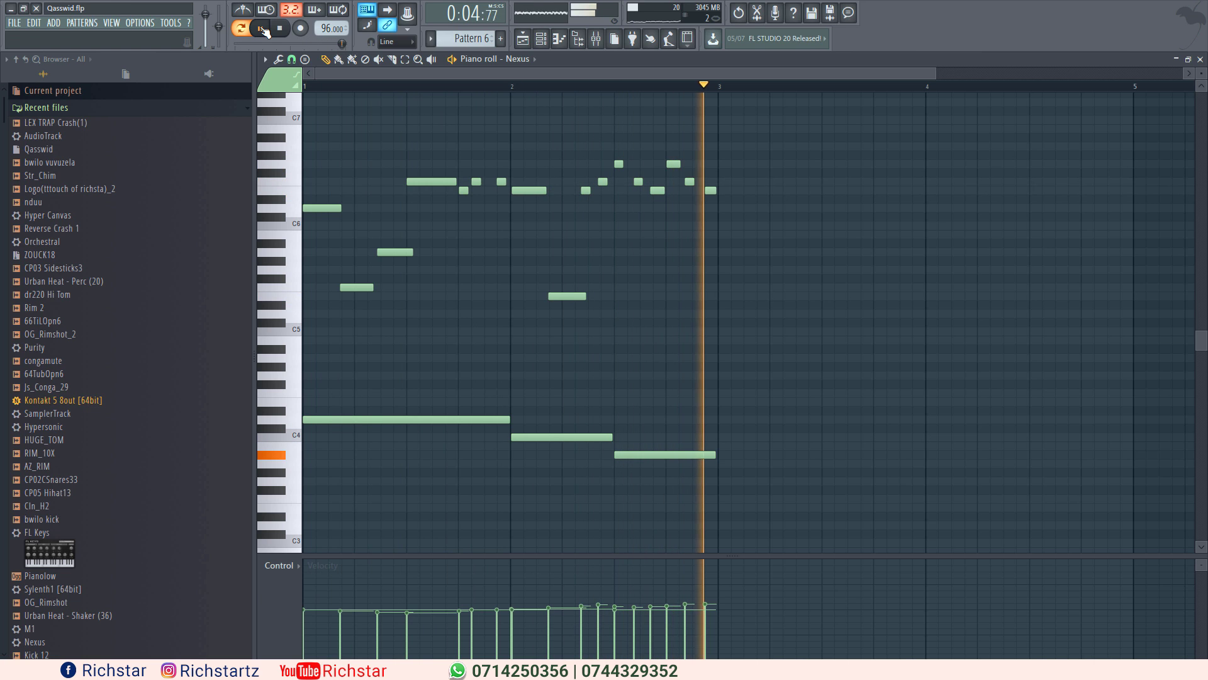
left_click(263, 28)
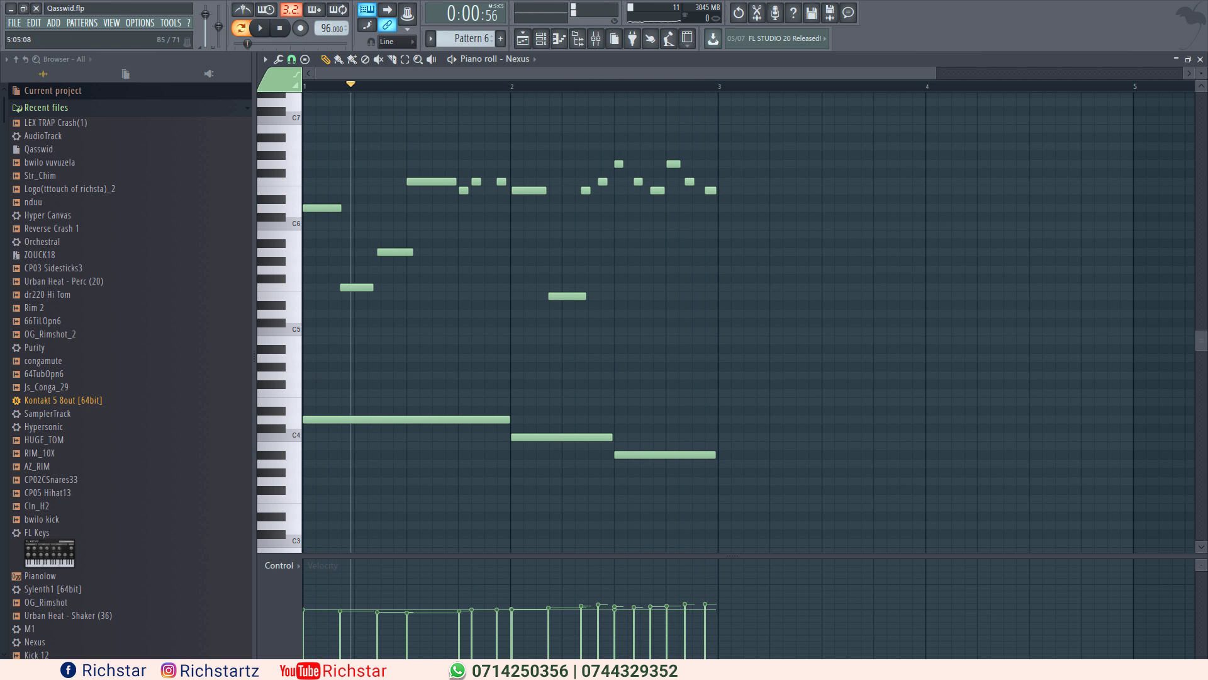
- Copy the Nexus channel's notes from Pattern 6 and paste them into the Nexus channel of Pattern 22
left_click(1200, 59)
right_click(466, 274)
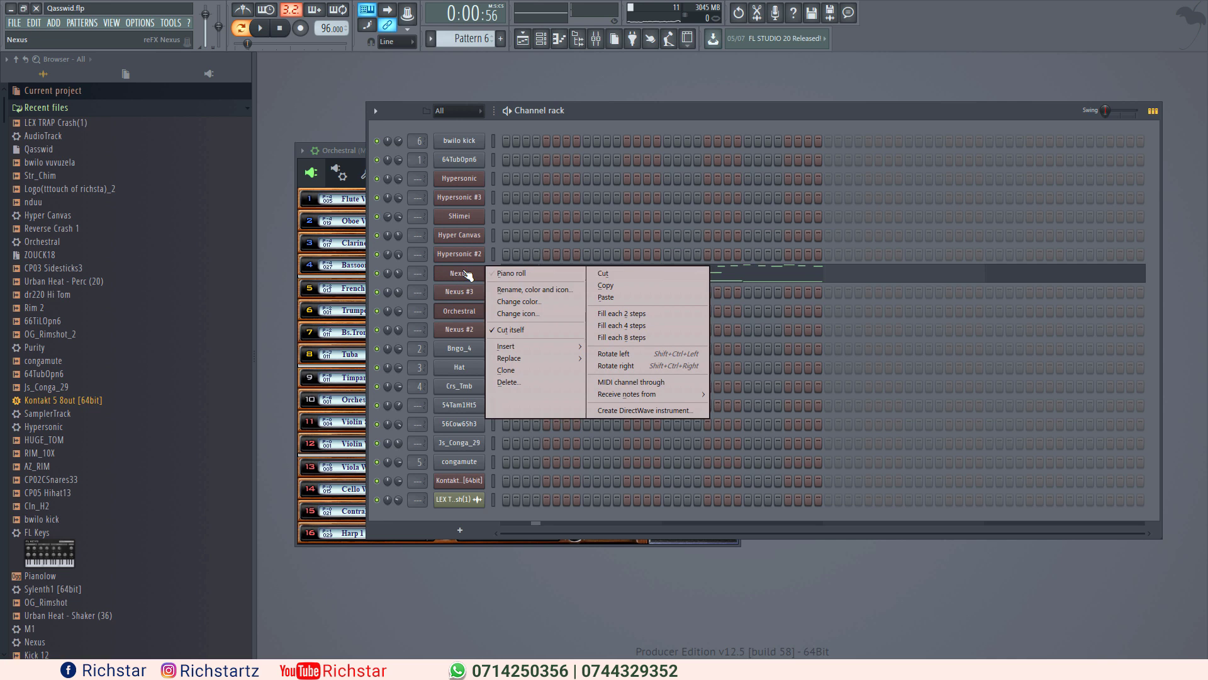
left_click(618, 286)
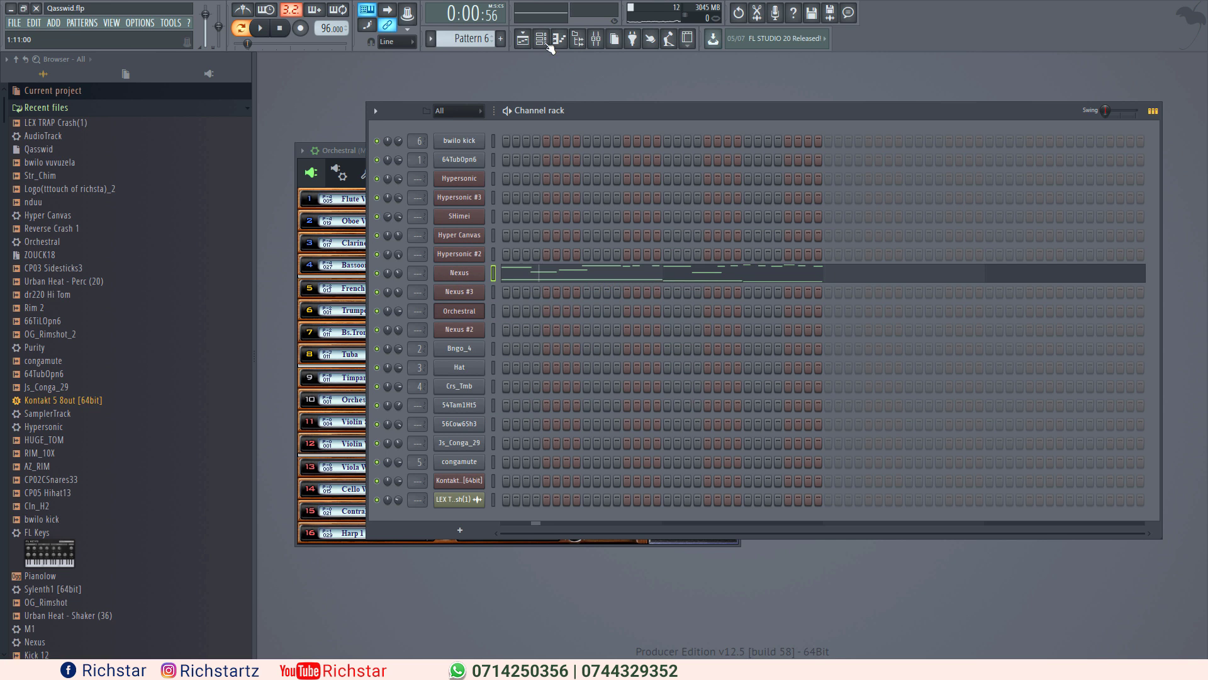
scroll(469, 38, "down", 16)
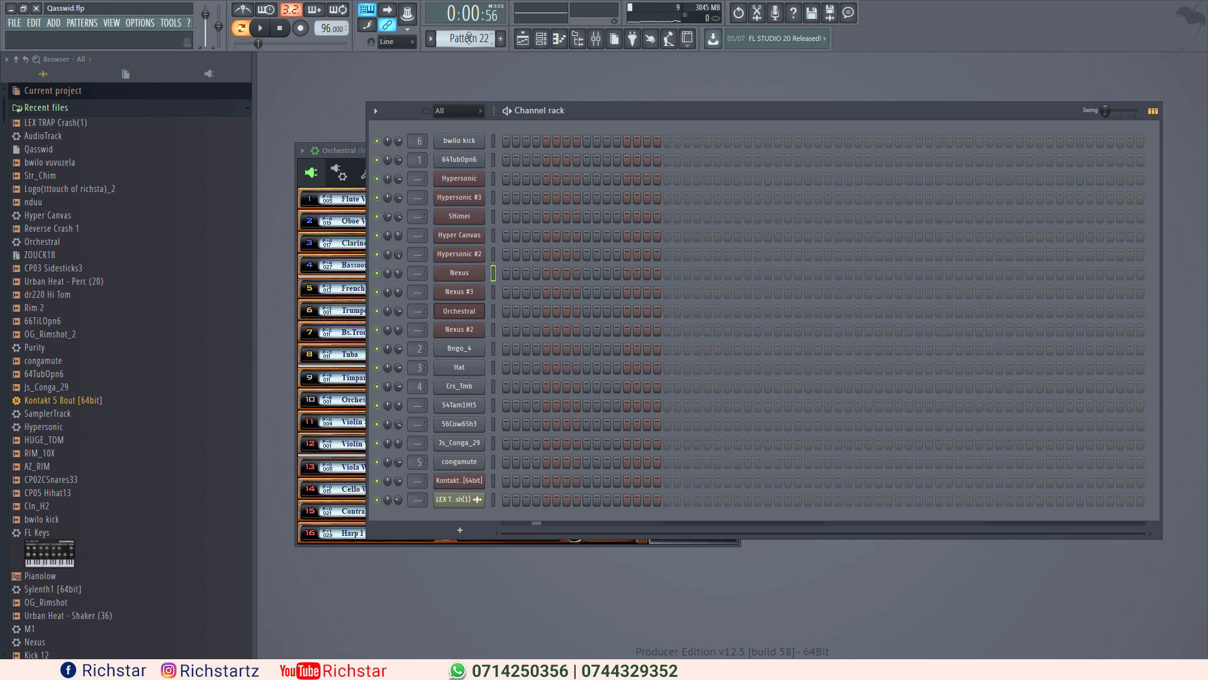
right_click(464, 277)
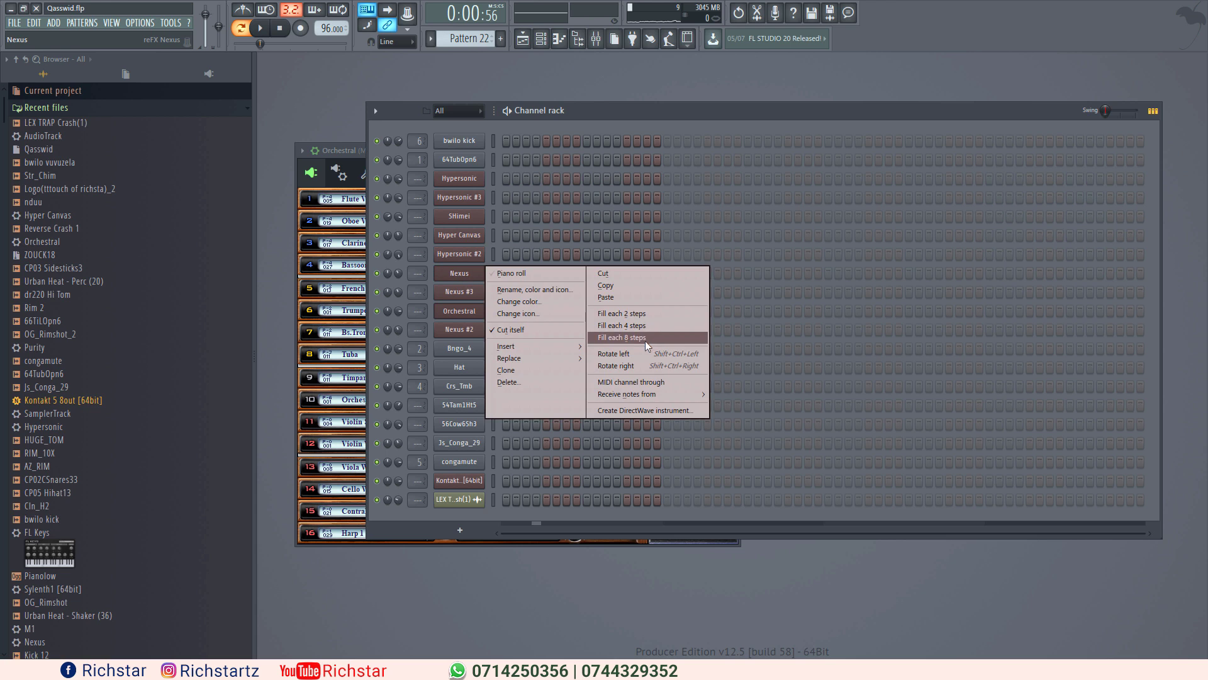
left_click(640, 296)
left_click(633, 276)
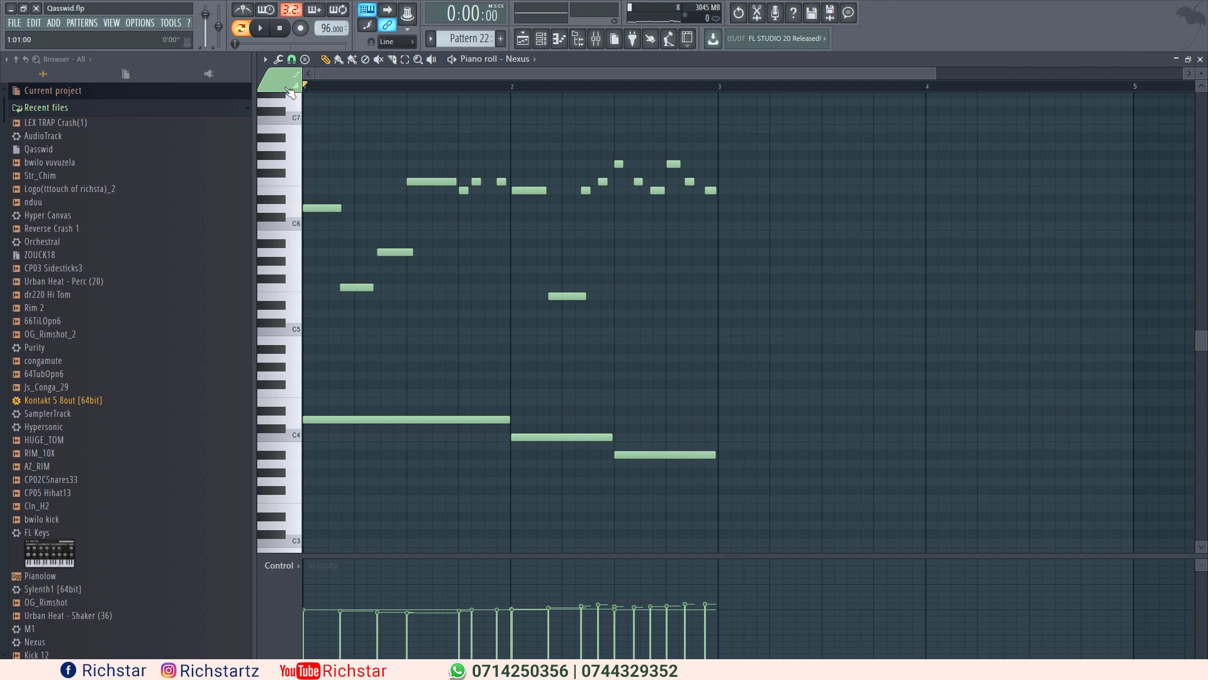
- Play the pasted pattern and delete the short high notes in the second half of bar 2
key("space")
left_click_drag(774, 292, 584, 143)
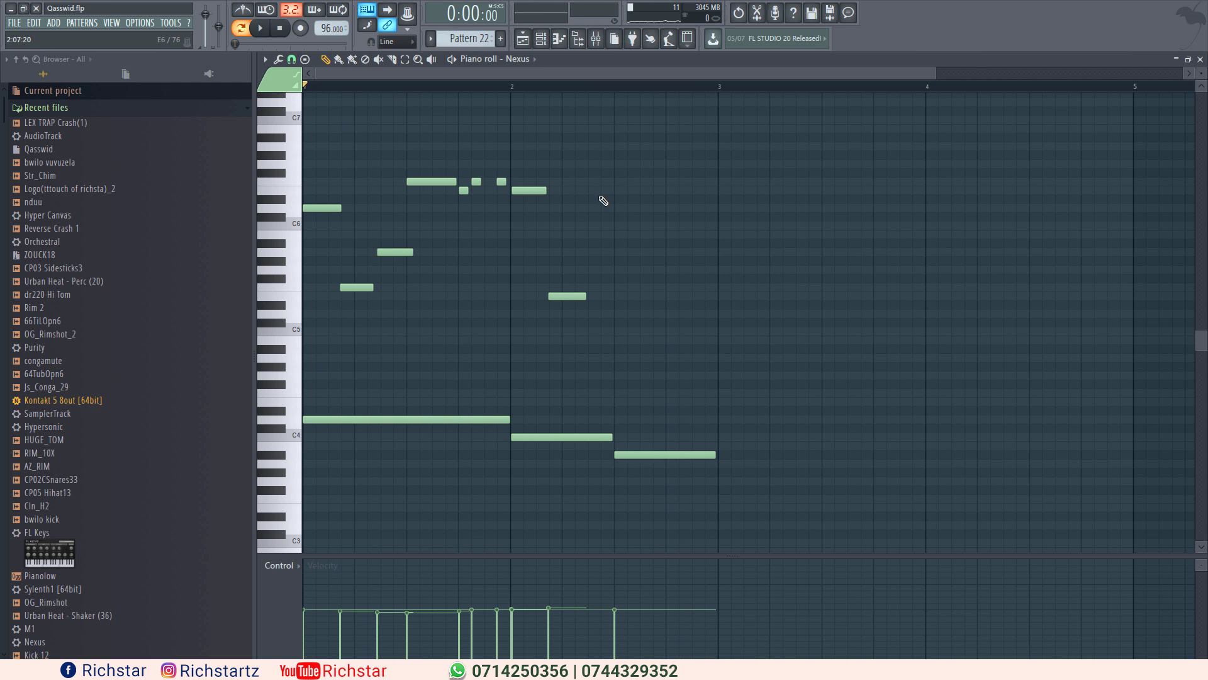
- Try moving bar 1's second melody note to C#6, the third to F6, and the fourth to F#6 and A#5 during playback
key("space")
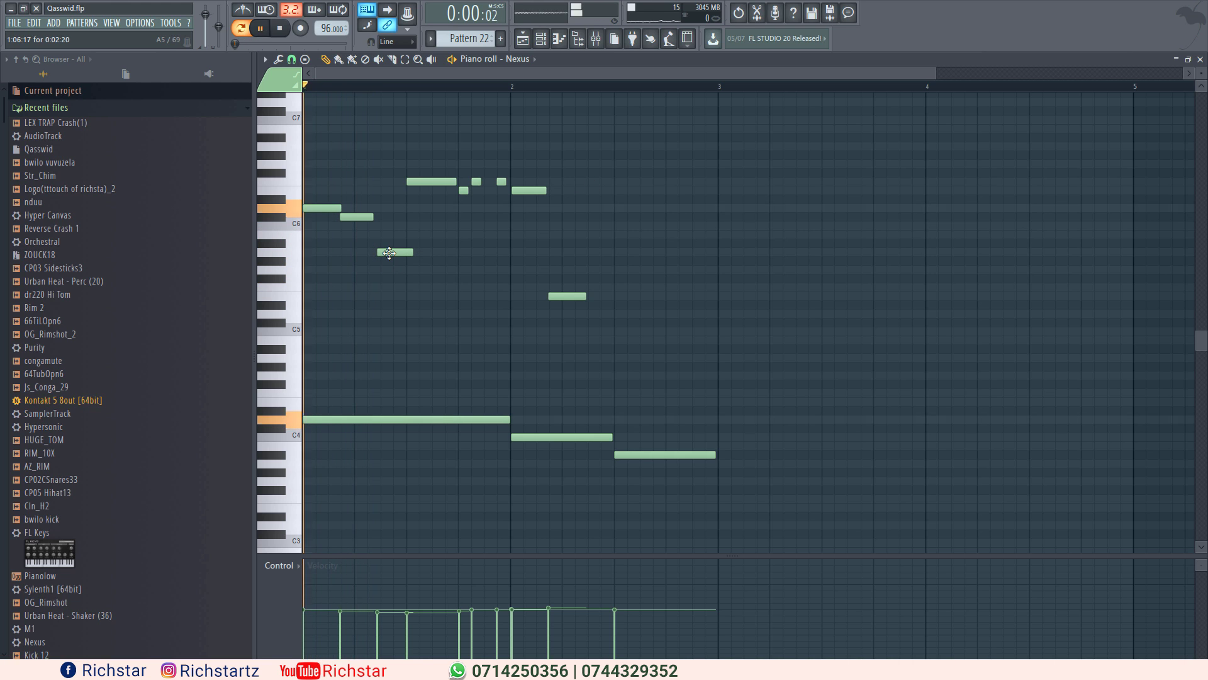
left_click_drag(389, 253, 393, 183)
key("space")
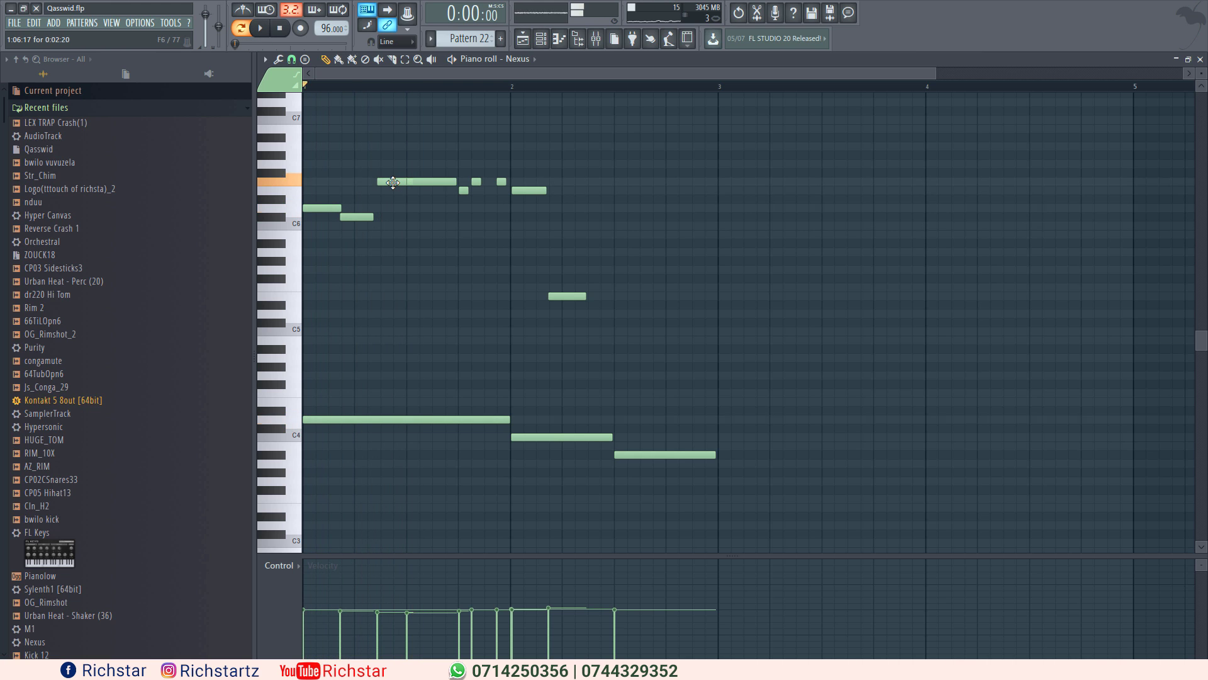
key("space")
key("space")
mouse_move(435, 182)
left_mouse_down()
mouse_move(435, 162)
mouse_move(434, 177)
left_mouse_up()
key("space")
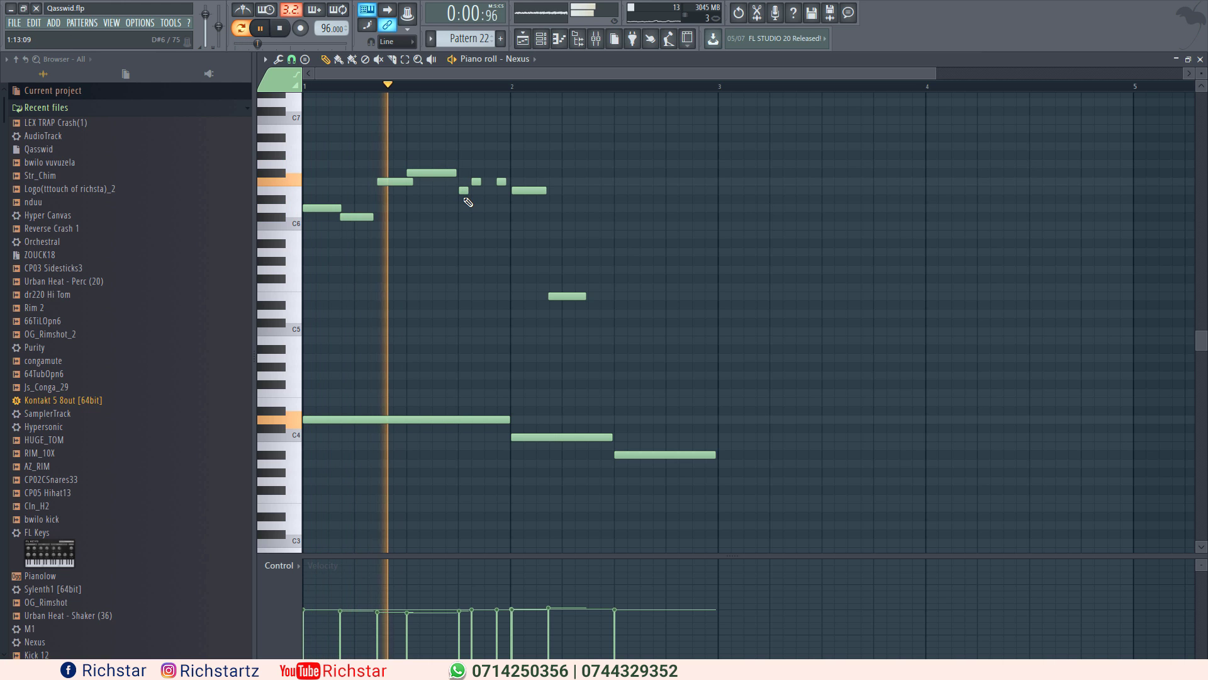
left_click_drag(434, 173, 437, 241)
key("space")
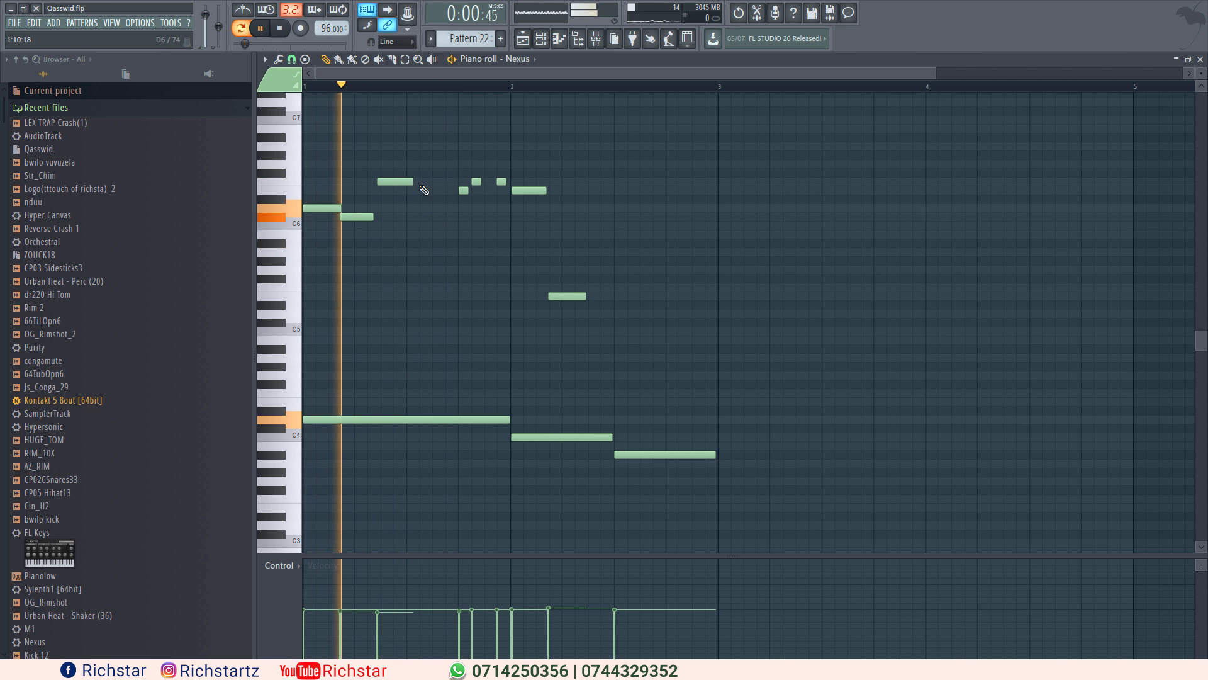
- Undo the deletion of the fourth melody note in bar 1 and replay the pattern
left_click(34, 22)
left_click(44, 36)
left_click(35, 23)
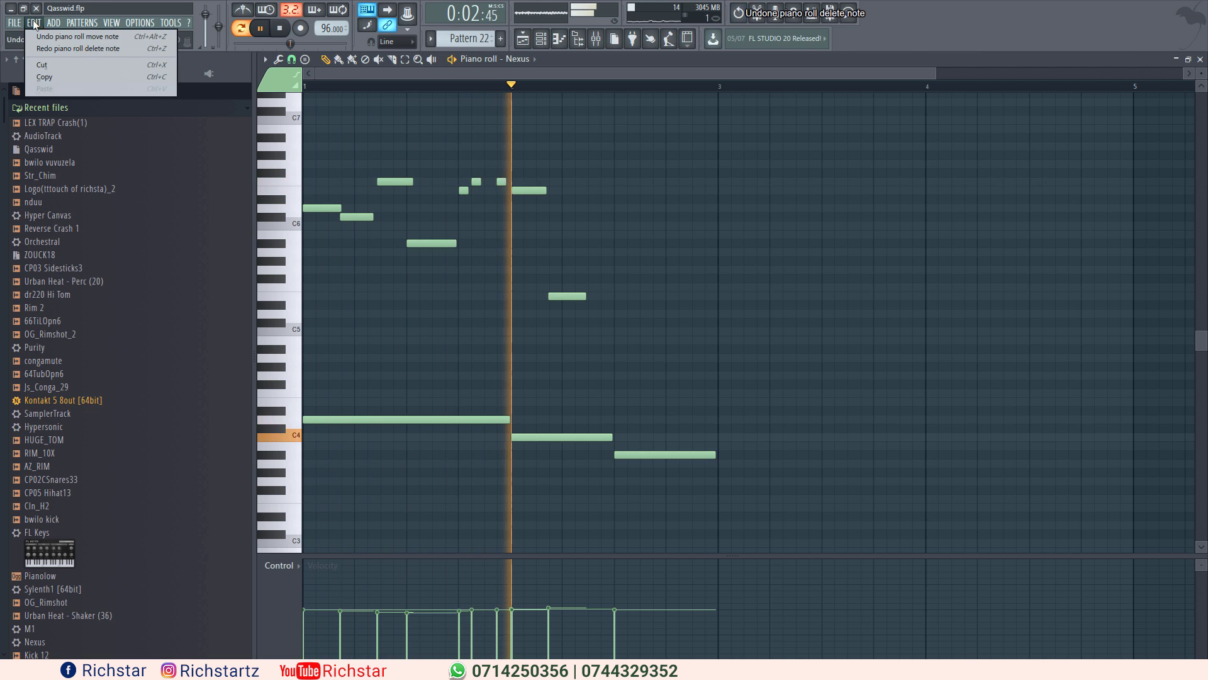
left_click(369, 86)
key("space")
key("space")
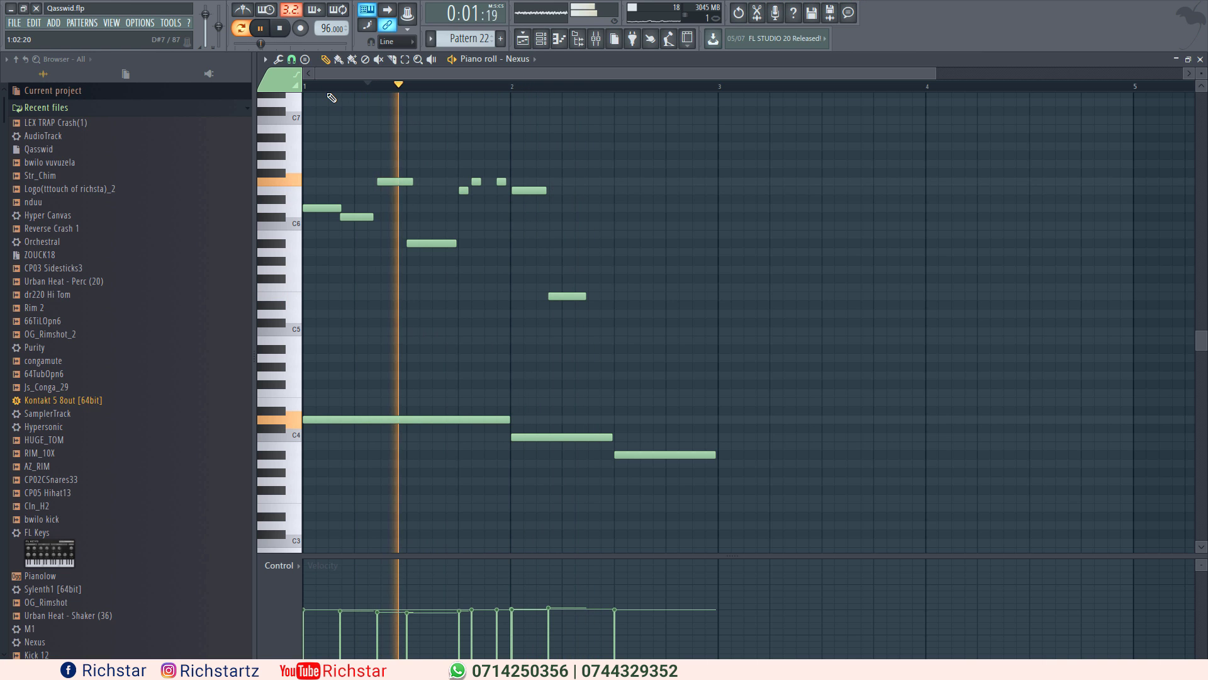
left_click(311, 86)
- Undo the pitch moves made to the second, third and fourth melody notes in bar 1
left_click(34, 24)
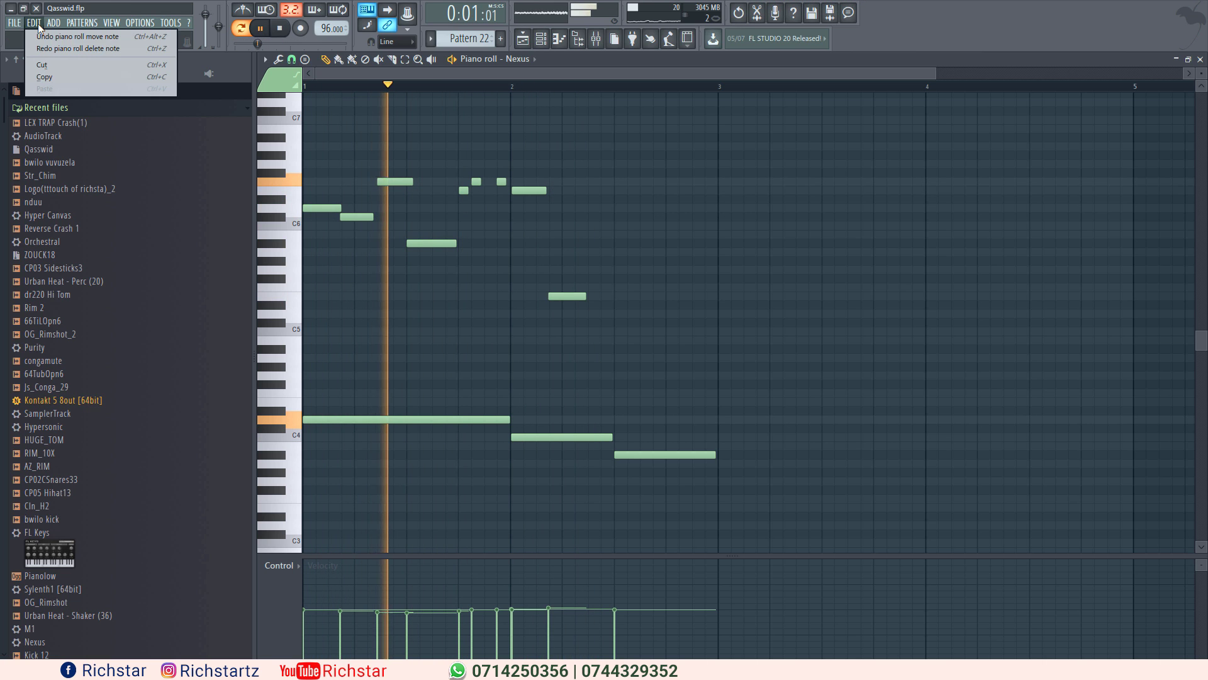
left_click(38, 32)
left_click(34, 23)
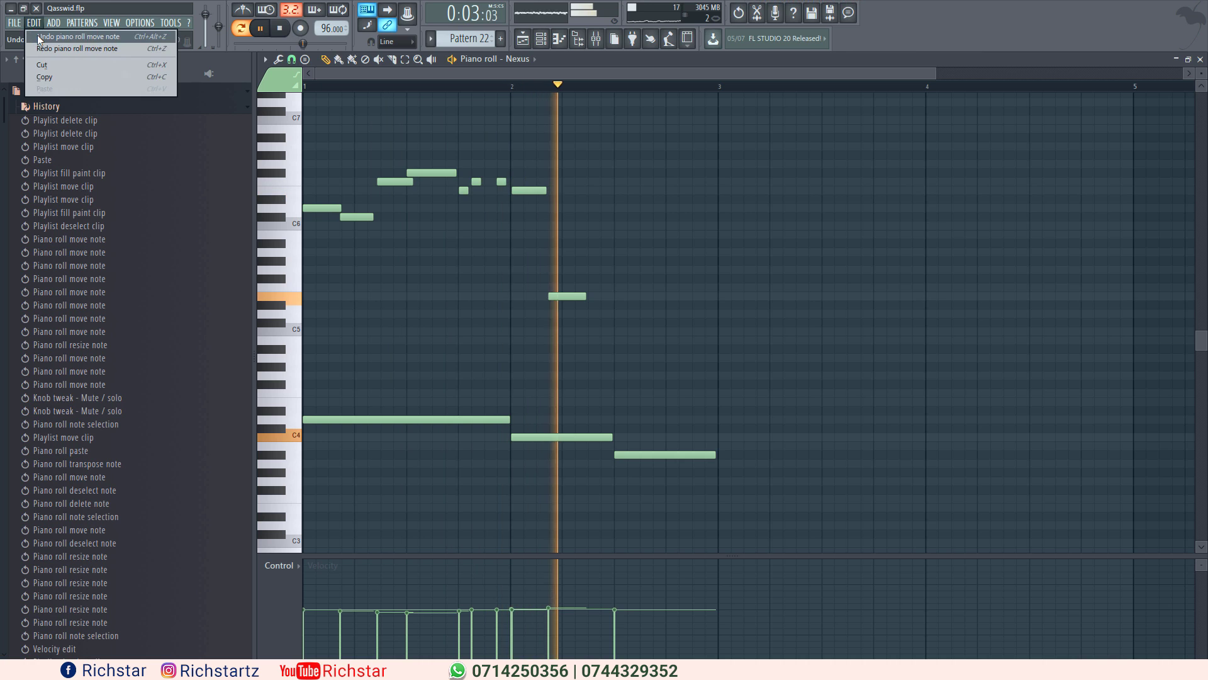
left_click(36, 37)
left_click(36, 23)
left_click(37, 38)
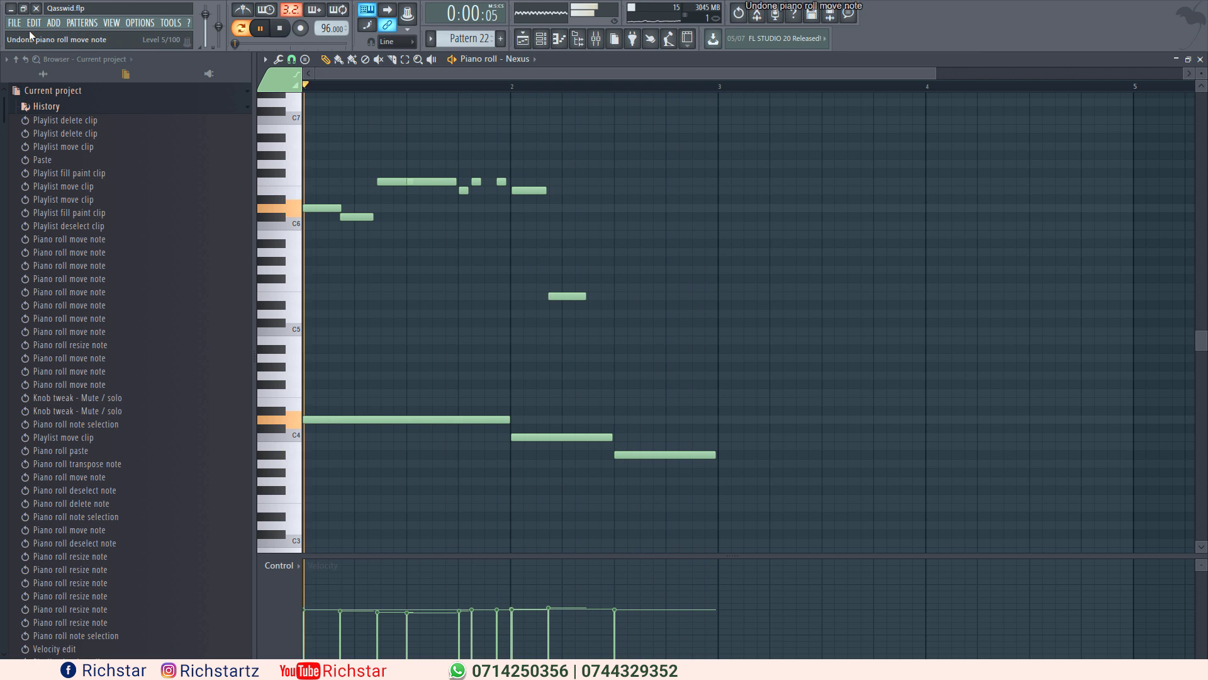
left_click(35, 23)
left_click(36, 36)
left_click(34, 24)
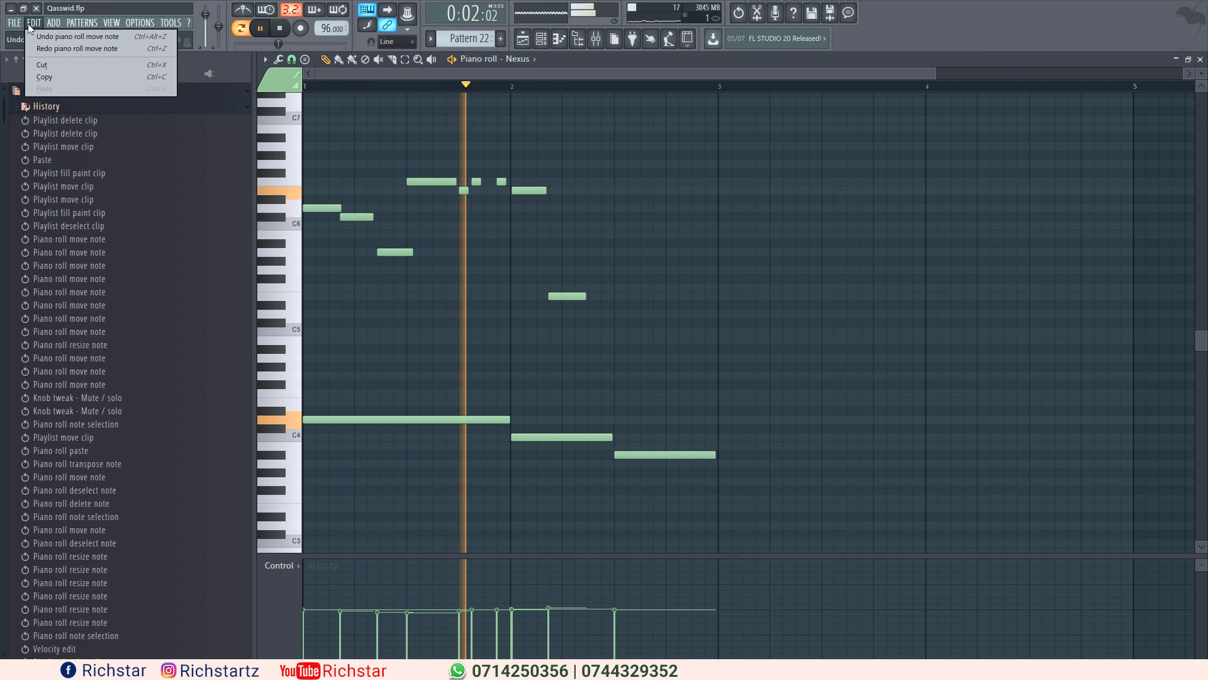
left_click(37, 36)
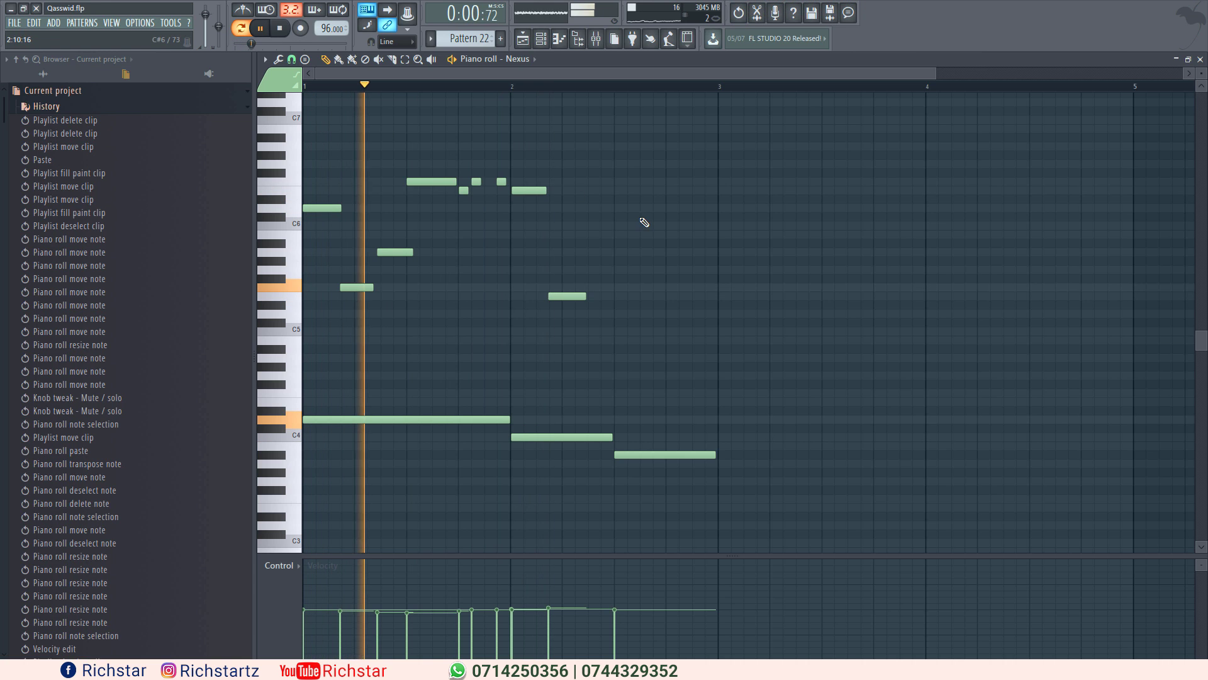
- Lengthen the F6 note to the end of bar 1 in place of the short notes, and replace bar 2's opening note with G6
key("space")
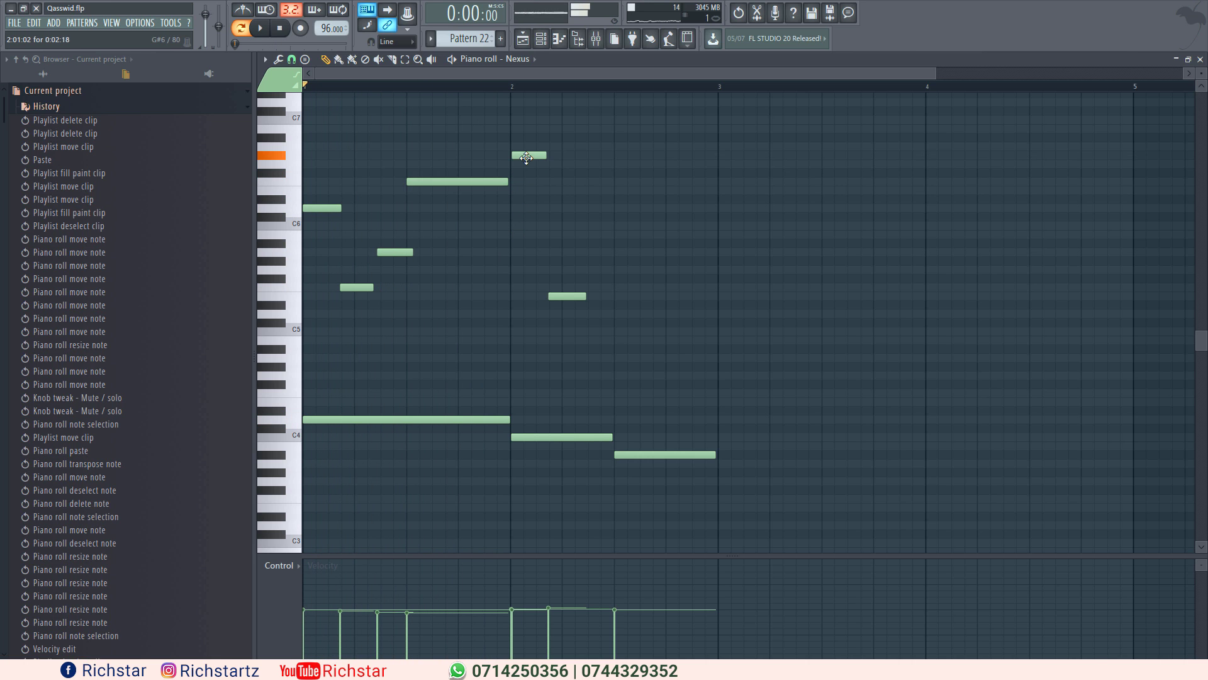
key("space")
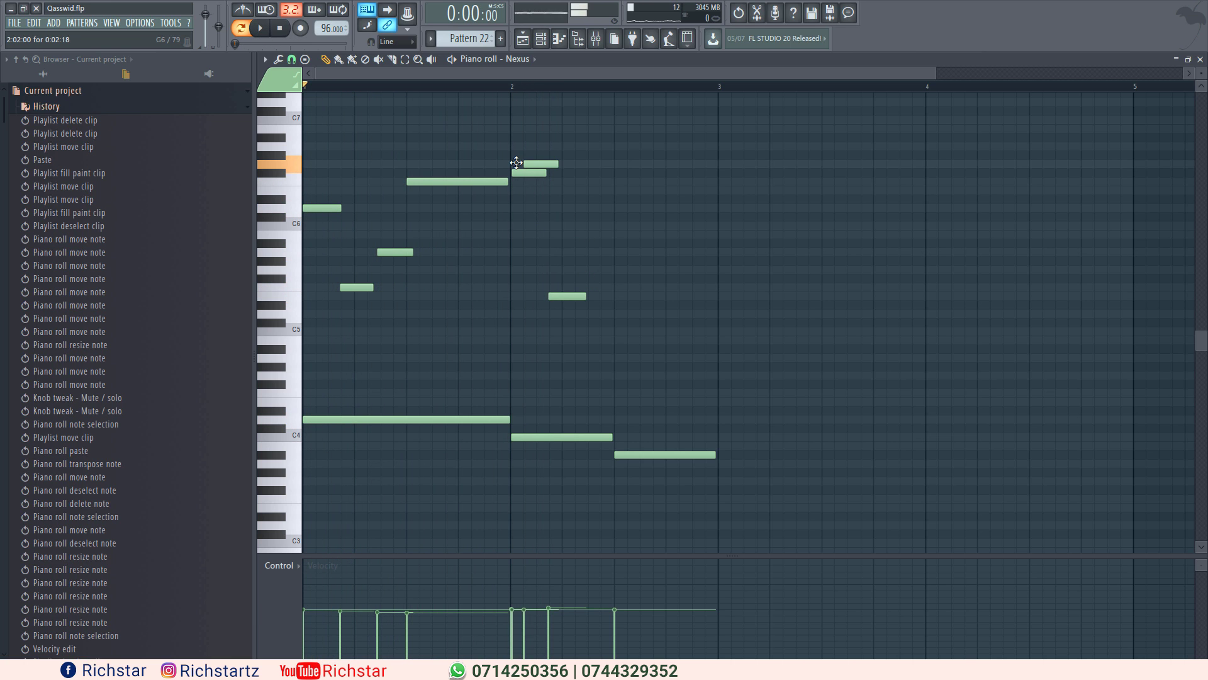
key("space")
right_click(527, 173)
left_click(485, 86)
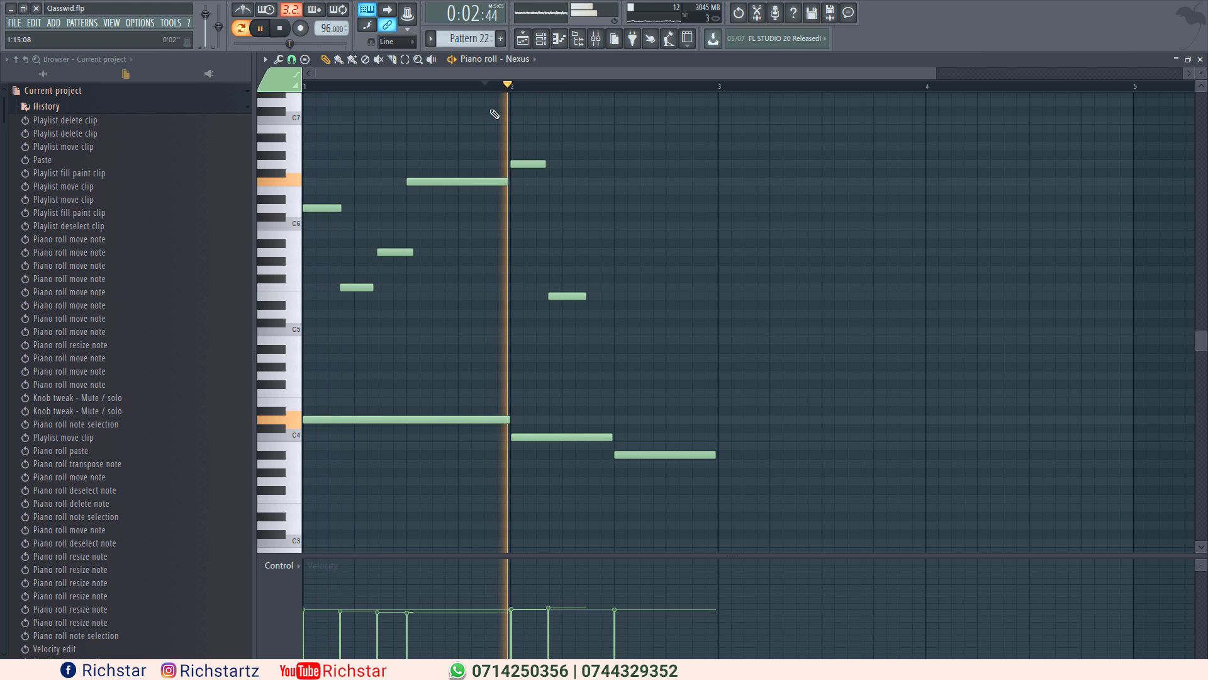
- Delete the E5 note in bar 2 and extend the G6 note to the middle of the bar
key("space")
key("space")
right_click(571, 296)
key("space")
key("space")
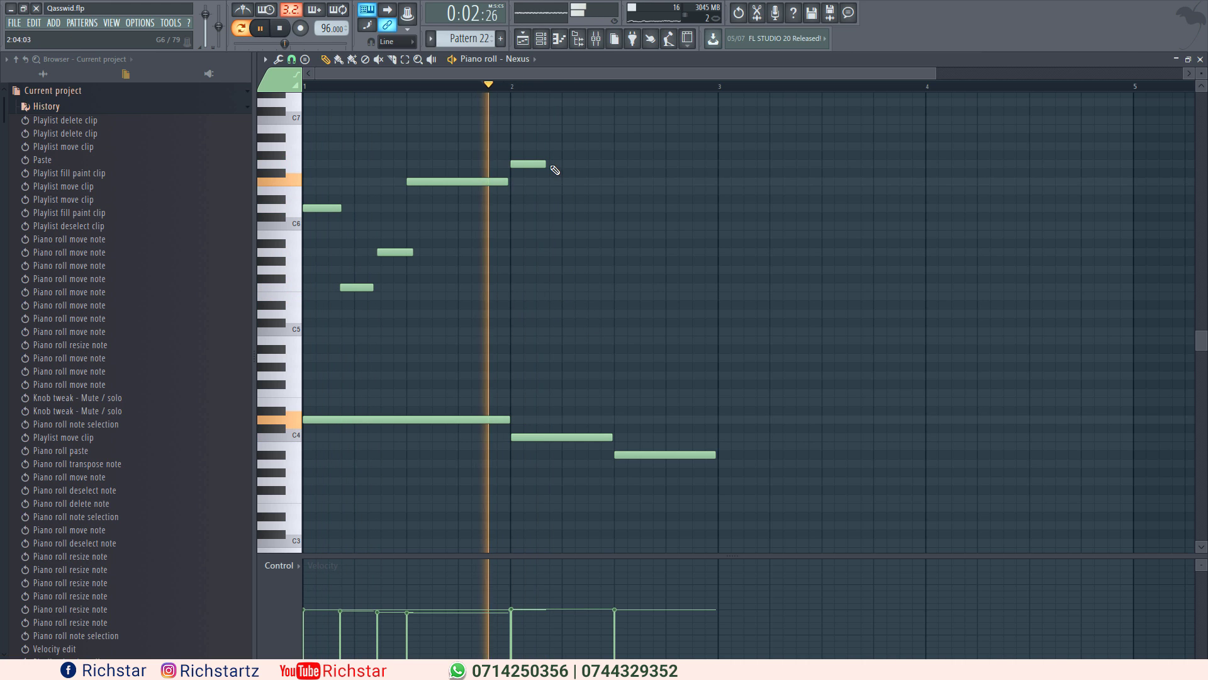
left_click_drag(549, 164, 610, 165)
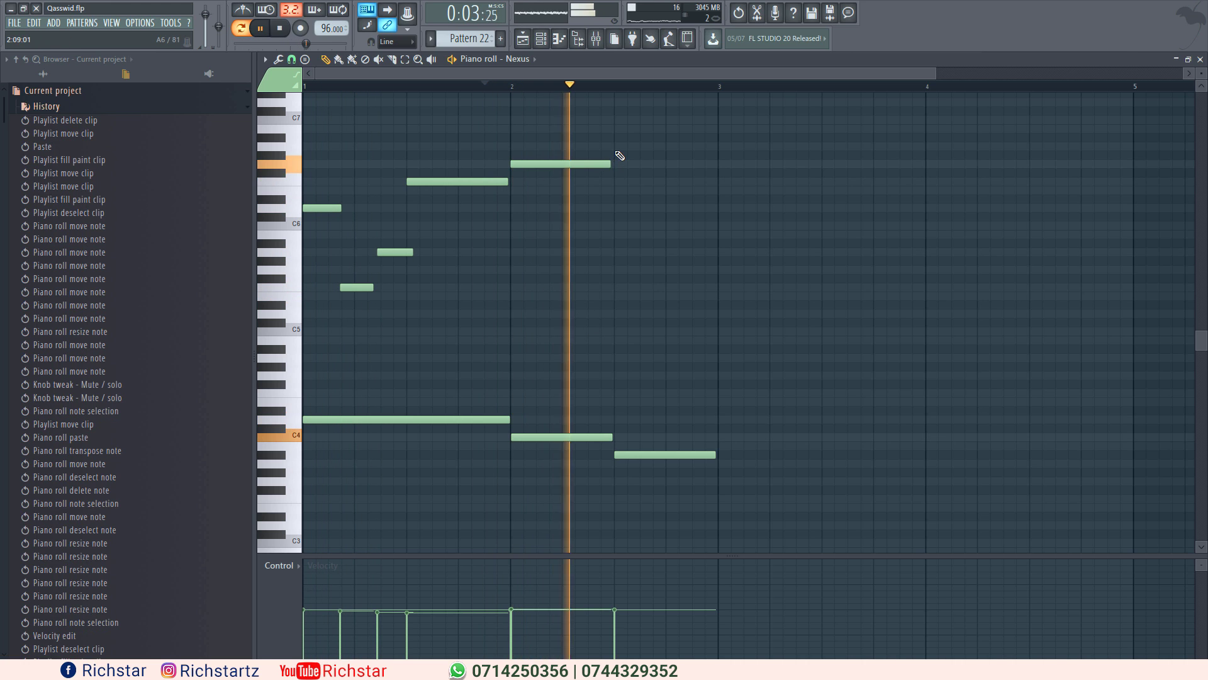
- Add short rising A6, A#6 and C7 notes across the second half of bar 2 and play them back
left_click(616, 146)
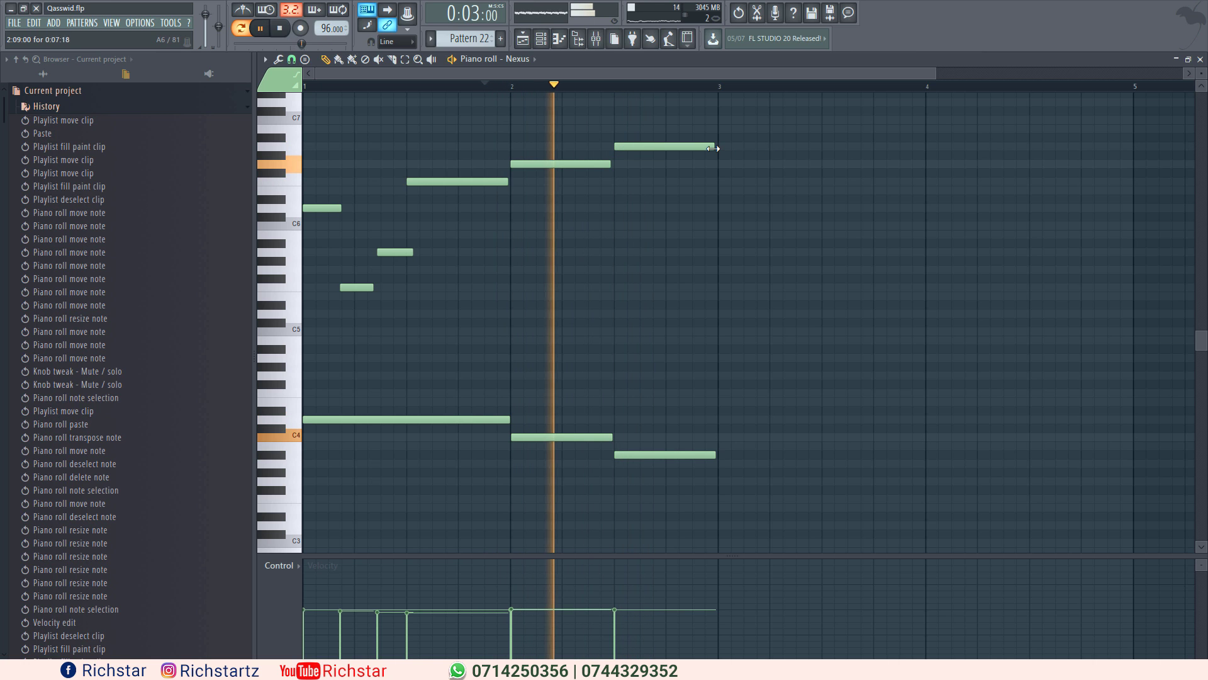
left_click_drag(715, 146, 649, 146)
left_click(664, 137)
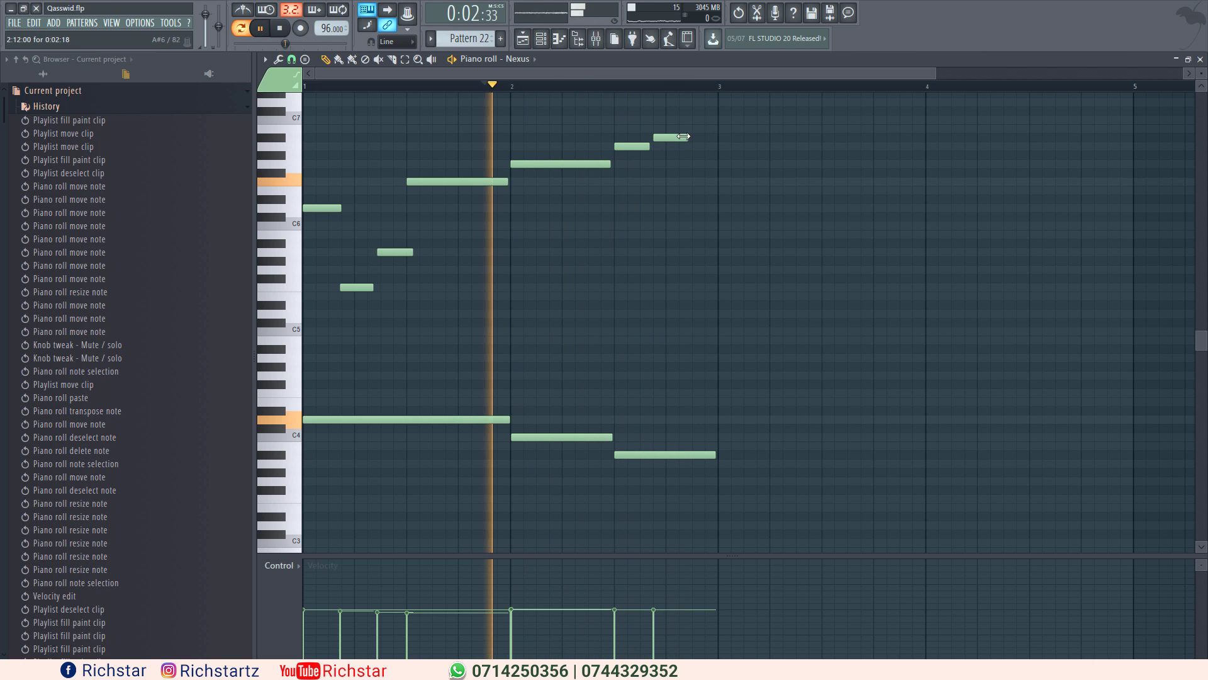
left_click(697, 120)
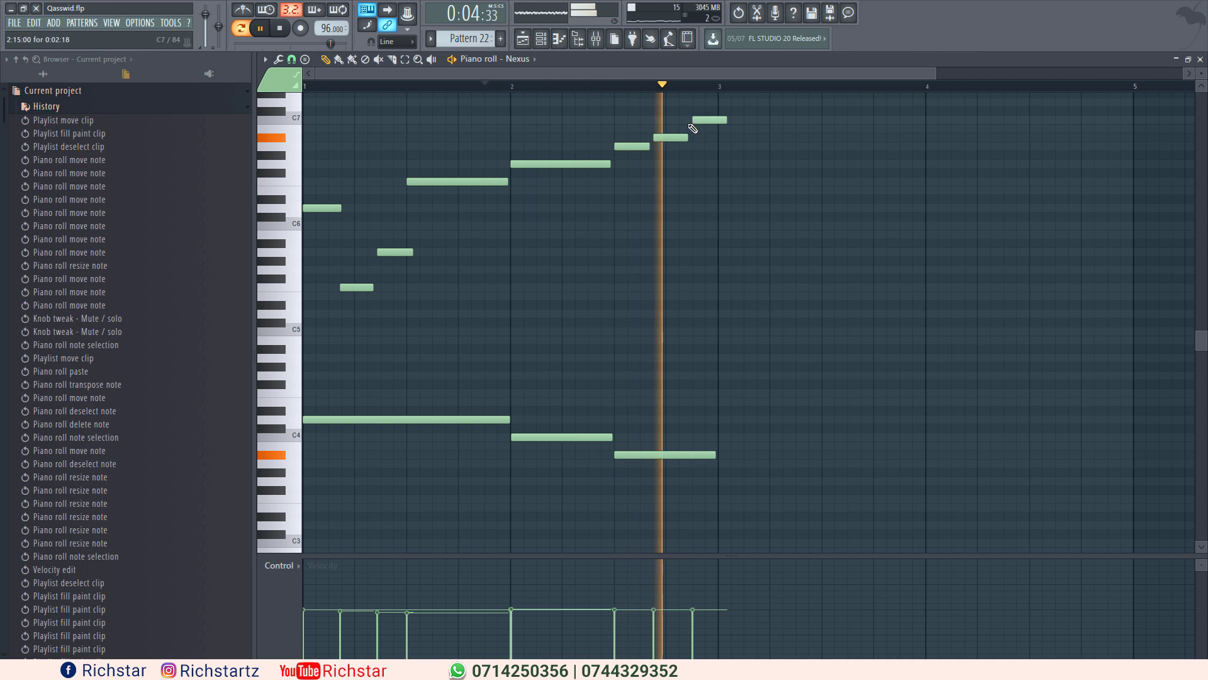
key("space")
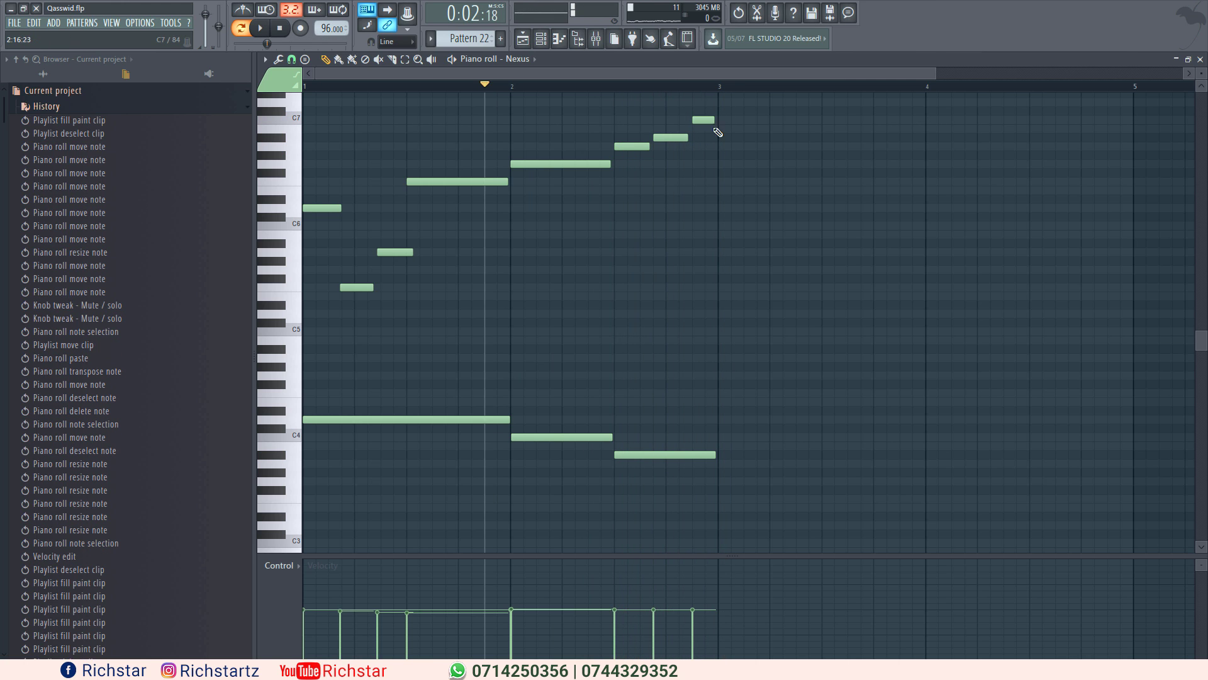
key("space")
key("space")
- Add lower melody notes C6 and A#5 around the middle of bar 2, and play them back
left_click(562, 225)
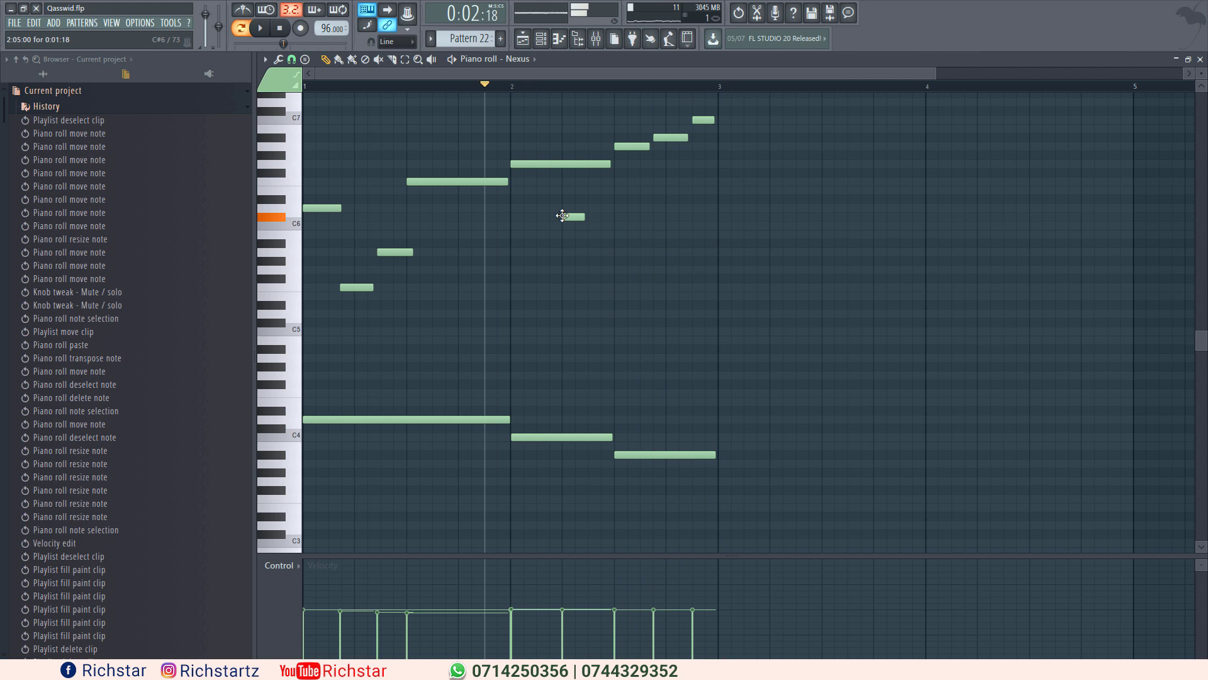
key("space")
left_click_drag(584, 217, 599, 244)
key("space")
key("space")
key("space")
key("space")
left_click(616, 235)
key("space")
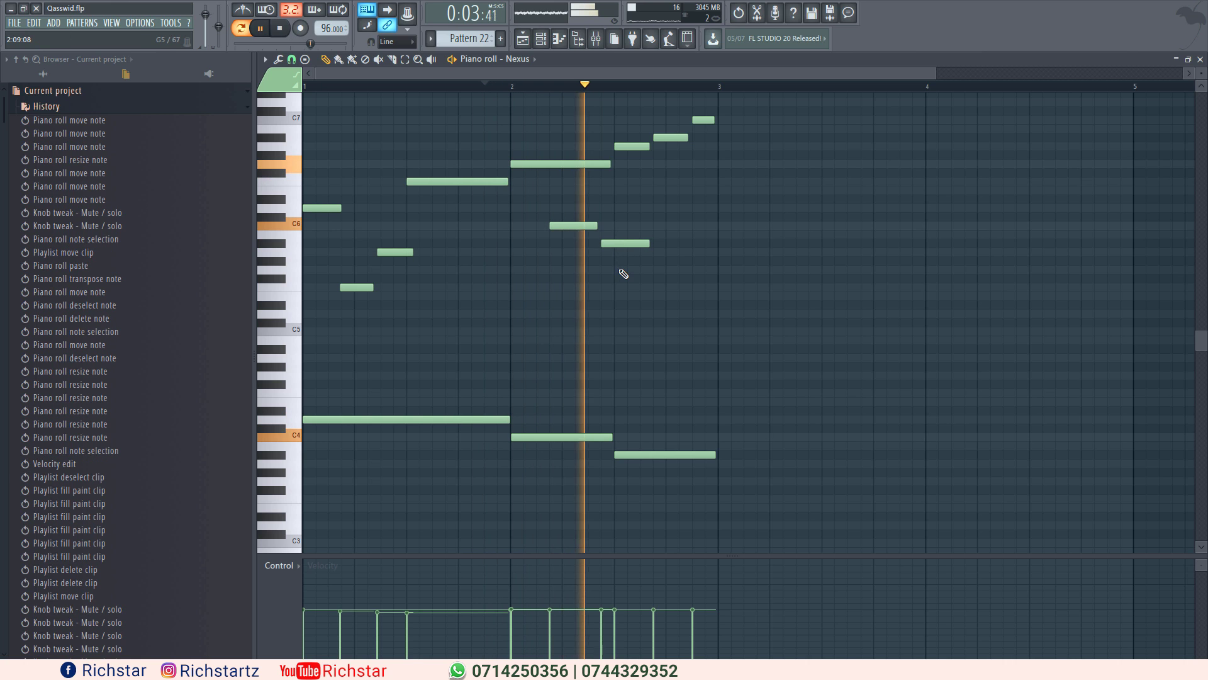
- Continue the descending line in bar 2 with G5 and a short F5 ending at the bar's end, and audition it
key("space")
left_click(655, 260)
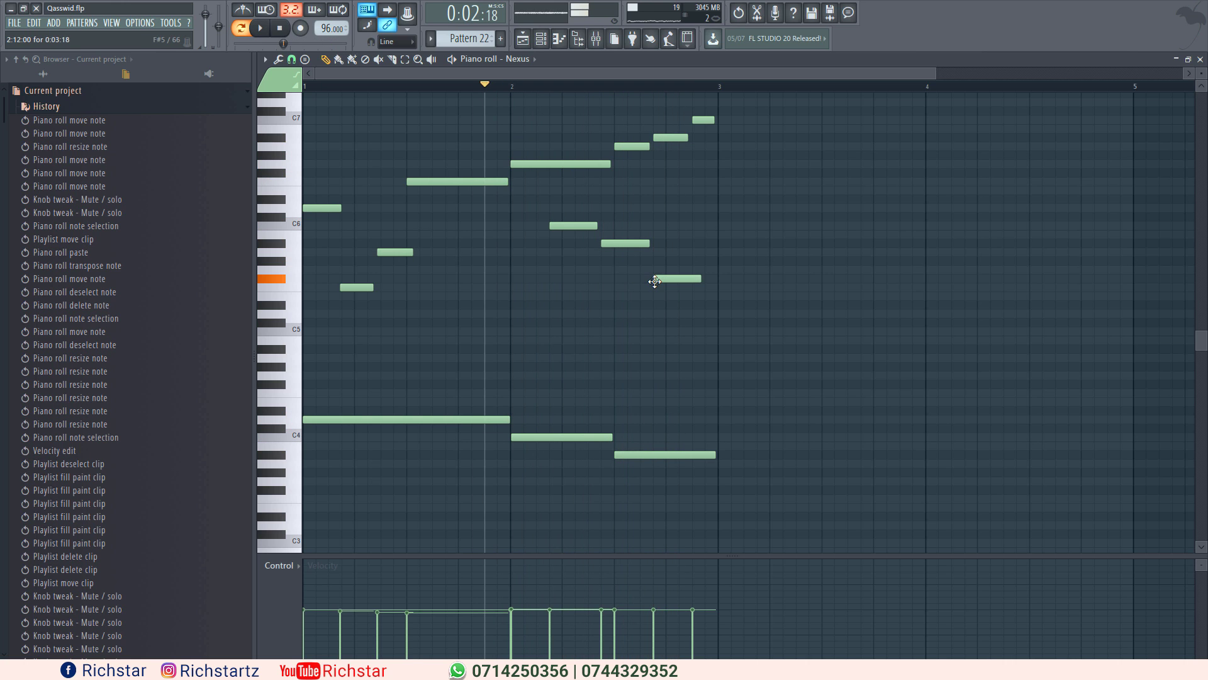
key("space")
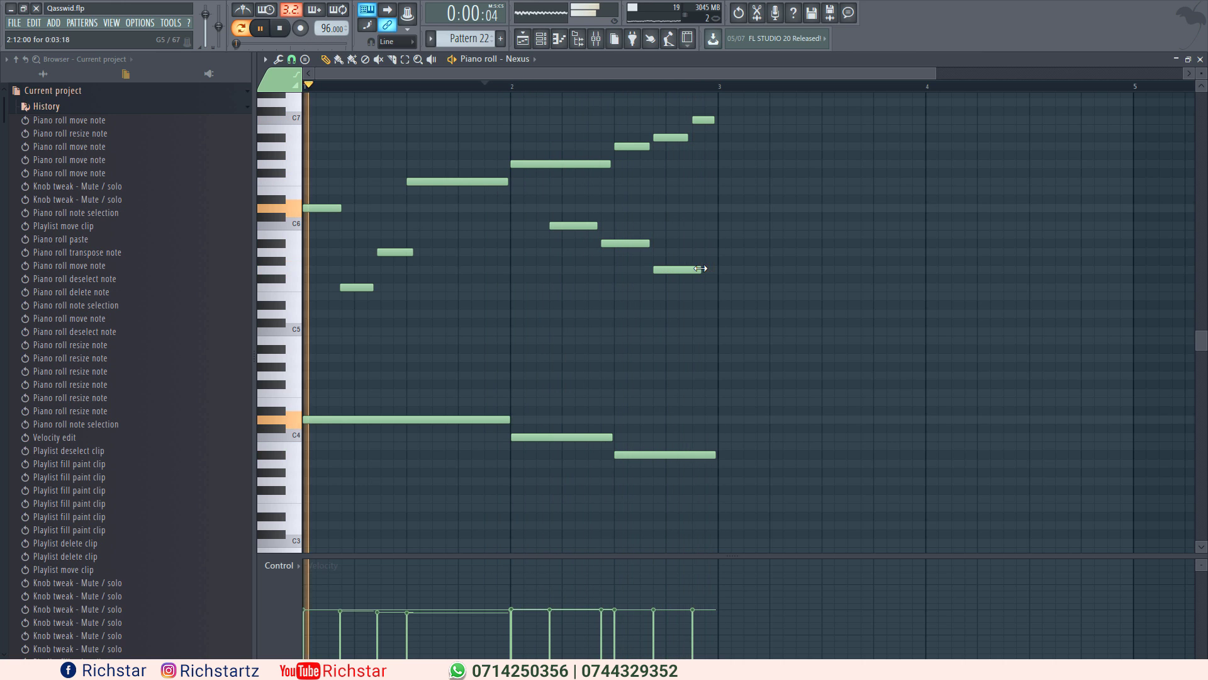
key("space")
left_click(695, 309)
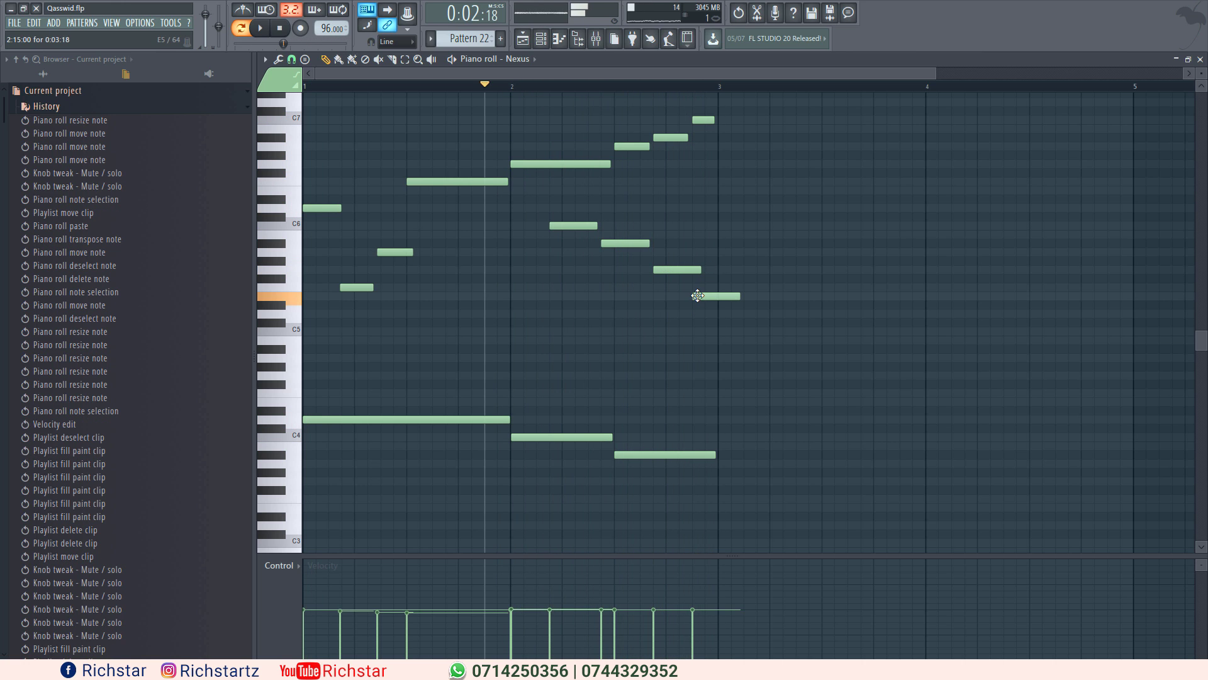
key("space")
left_click_drag(740, 288, 716, 288)
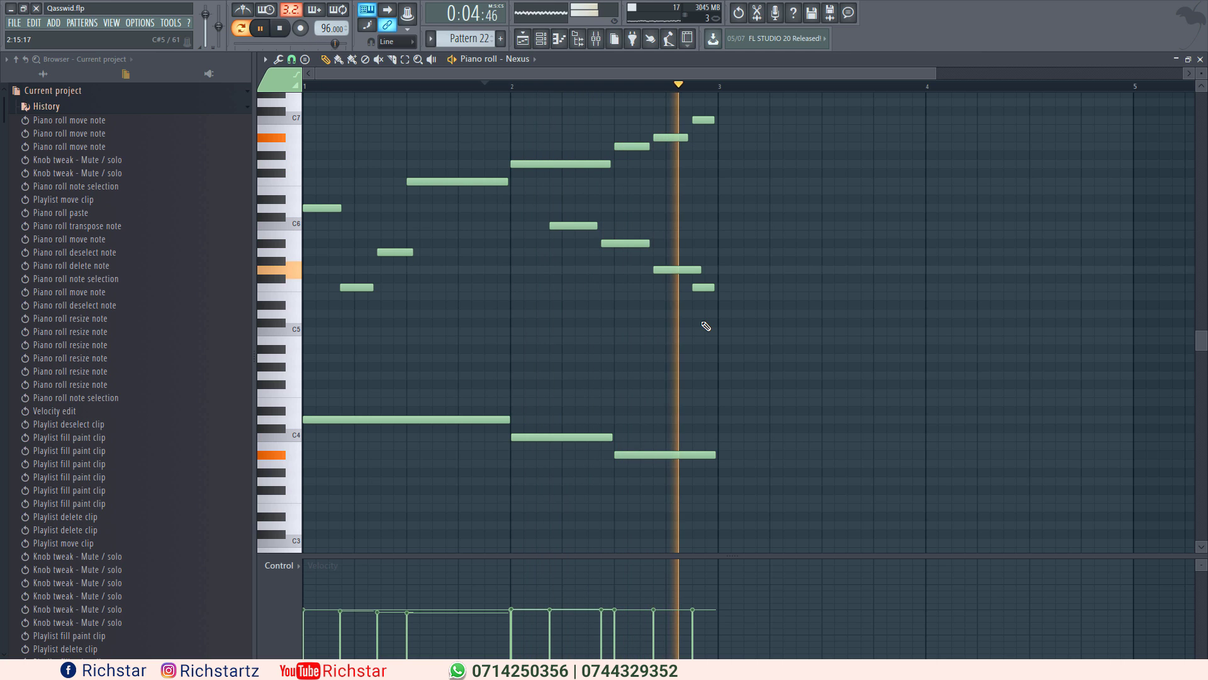
key("space")
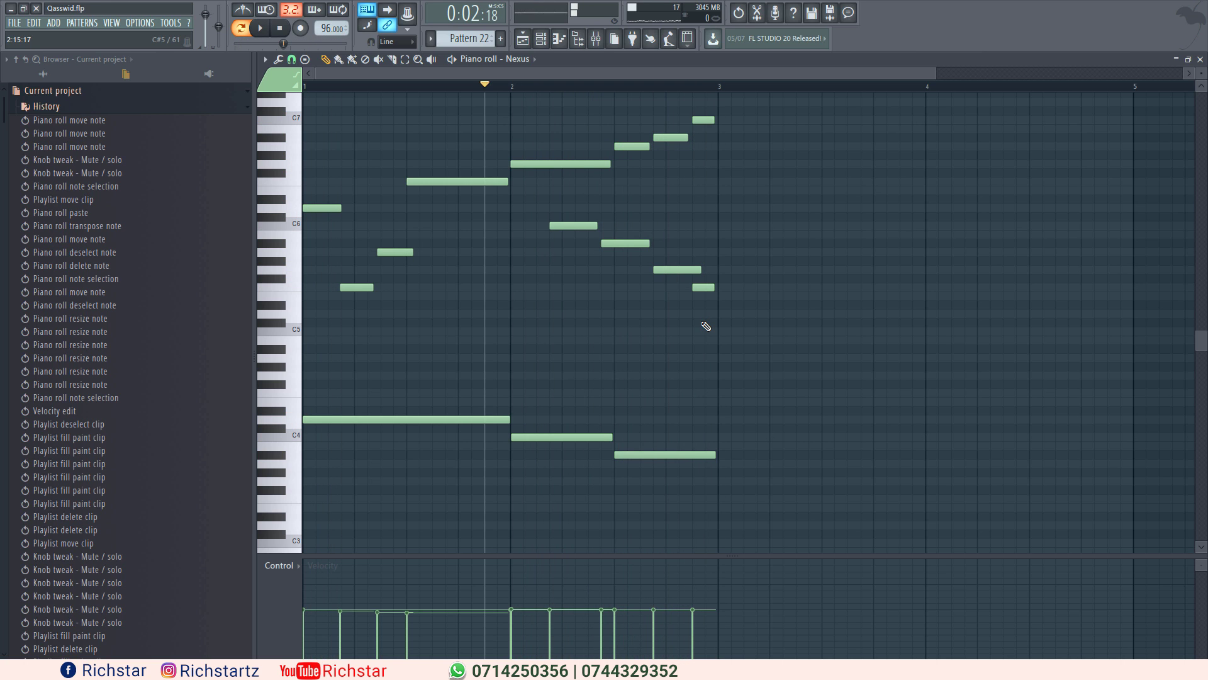
- Duplicate all the notes of bars 1 and 2 into bars 3 and 4
scroll(706, 326, "up", 2)
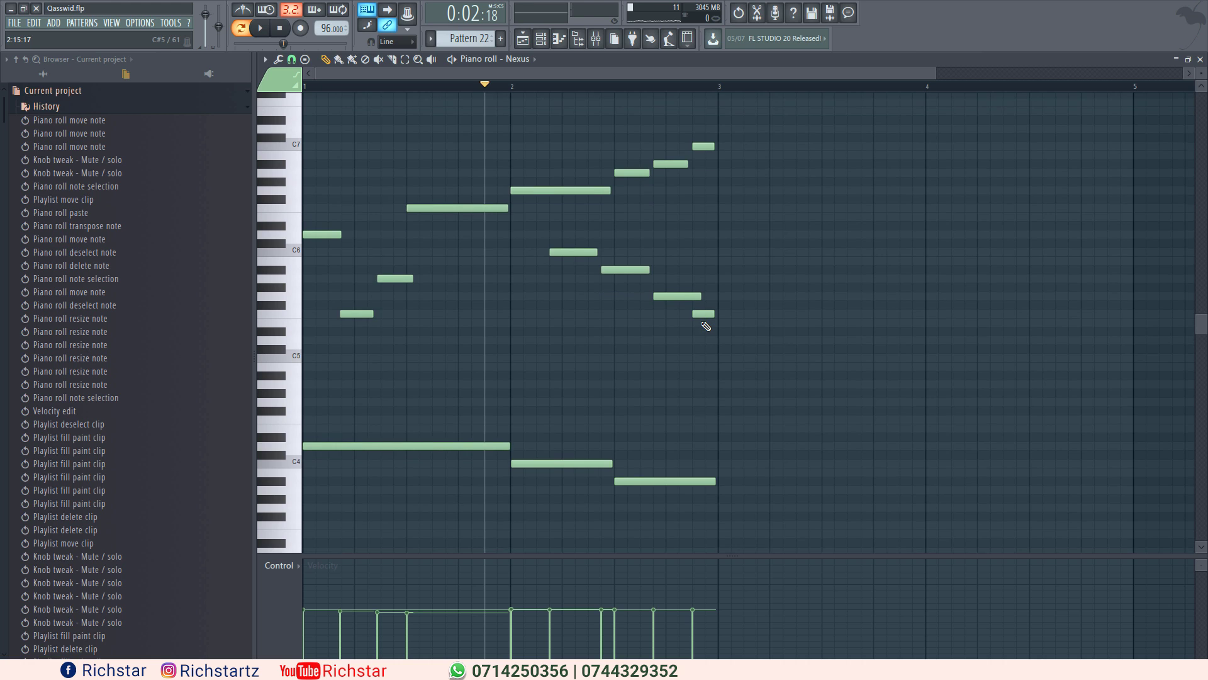
scroll(707, 326, "down", 4)
key("ctrl+a")
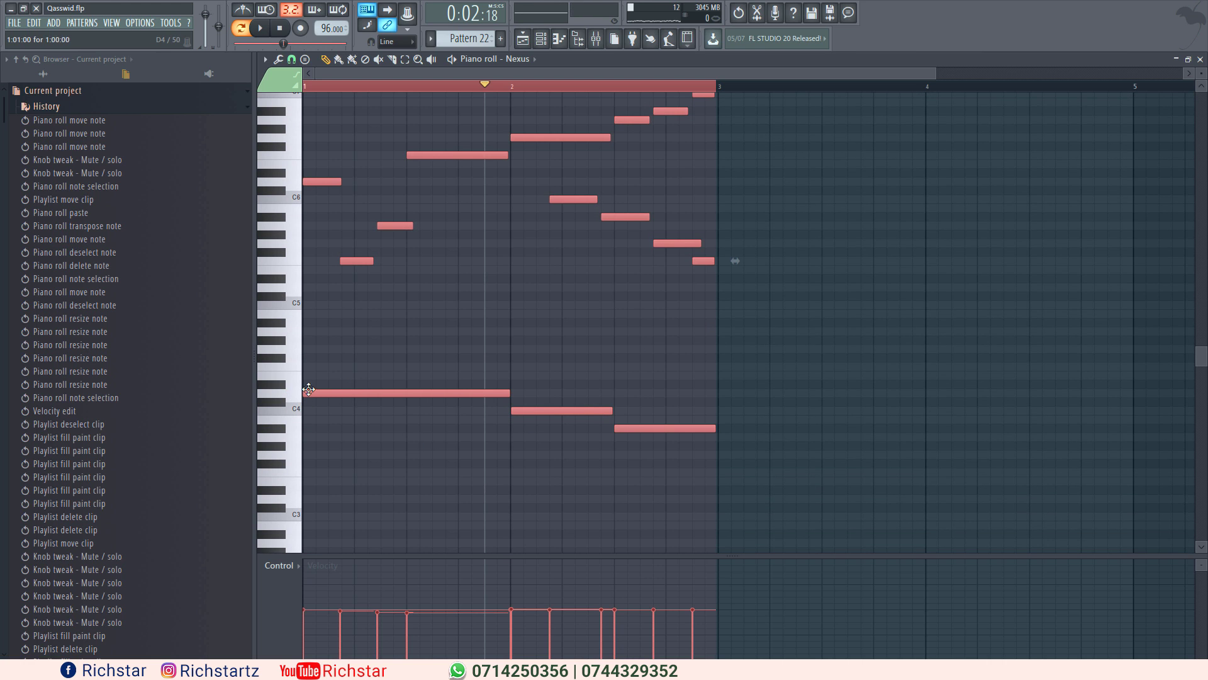
mouse_move(307, 392)
left_mouse_down()
mouse_move(741, 410)
mouse_move(728, 411)
left_mouse_up()
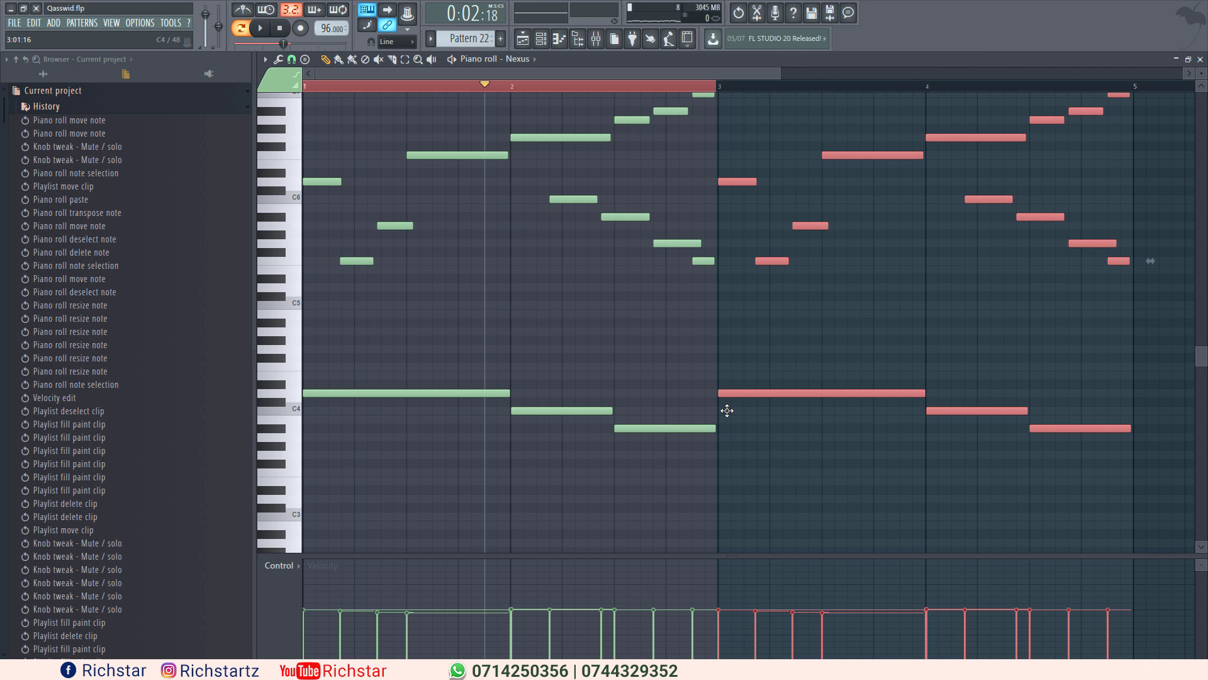
- Set the time selection to bars 3 and 4 and start playback there
double_click(720, 87)
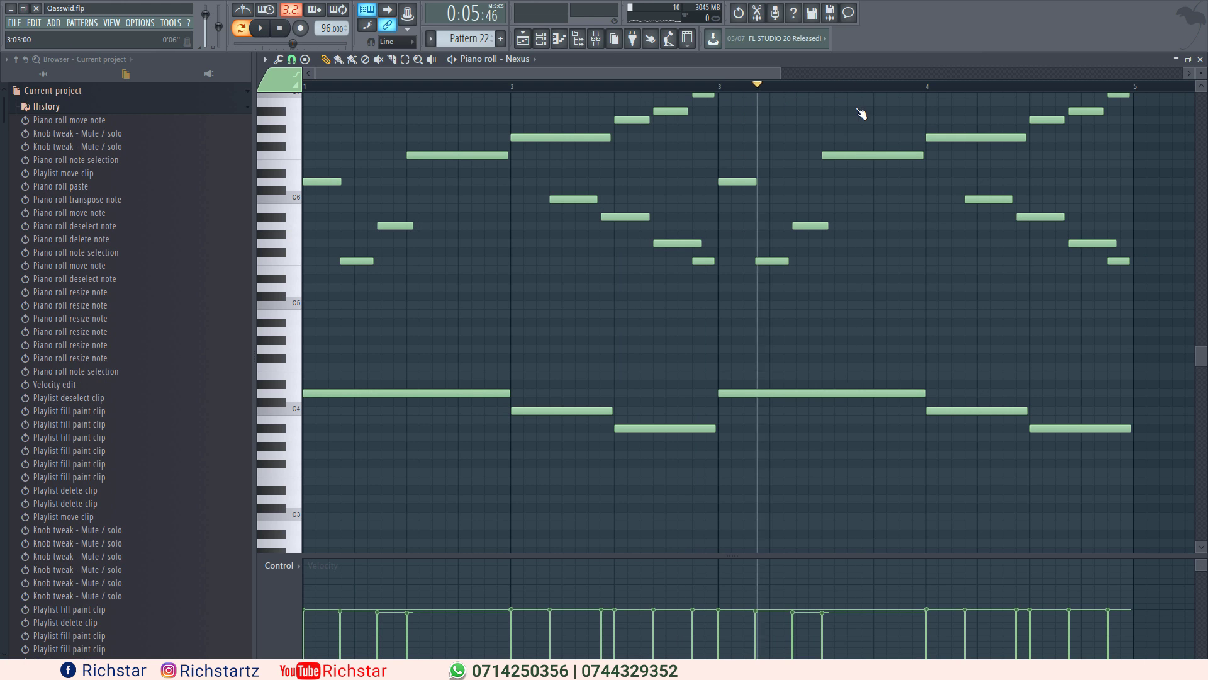
left_click_drag(723, 88, 1138, 141)
key("space")
key("space")
left_click(1143, 159)
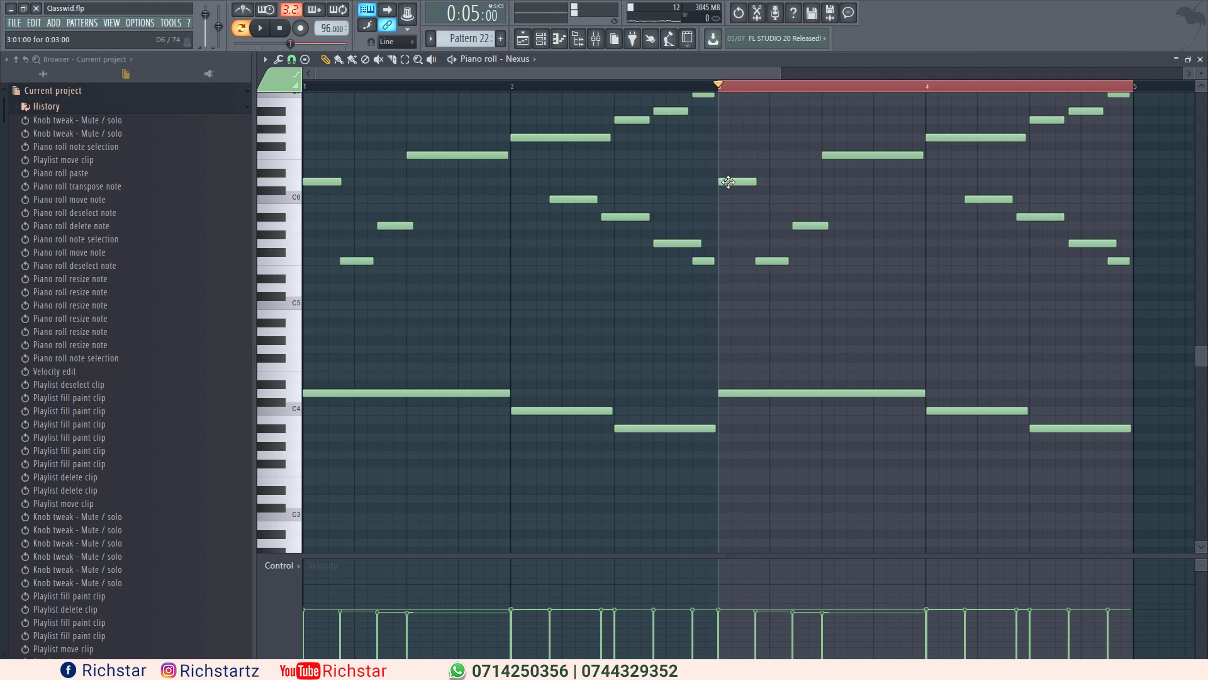
- Lower the opening melody note of bar 3 to D5 and play it back
left_click(729, 181)
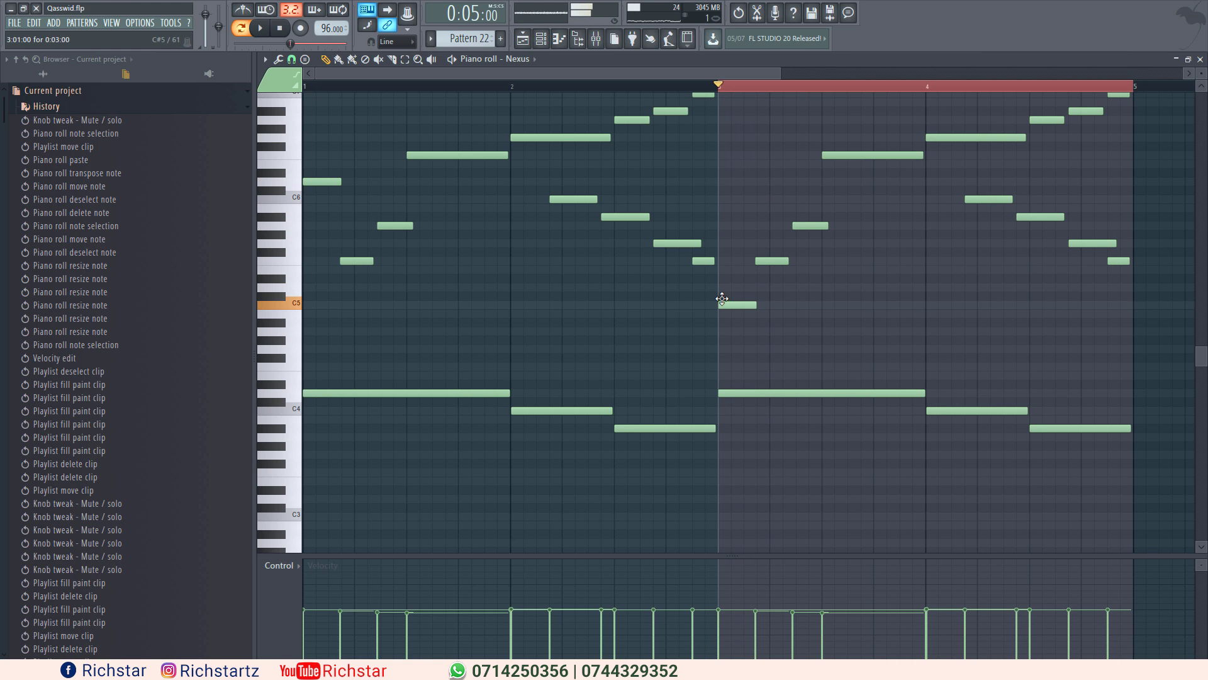
left_click(723, 293)
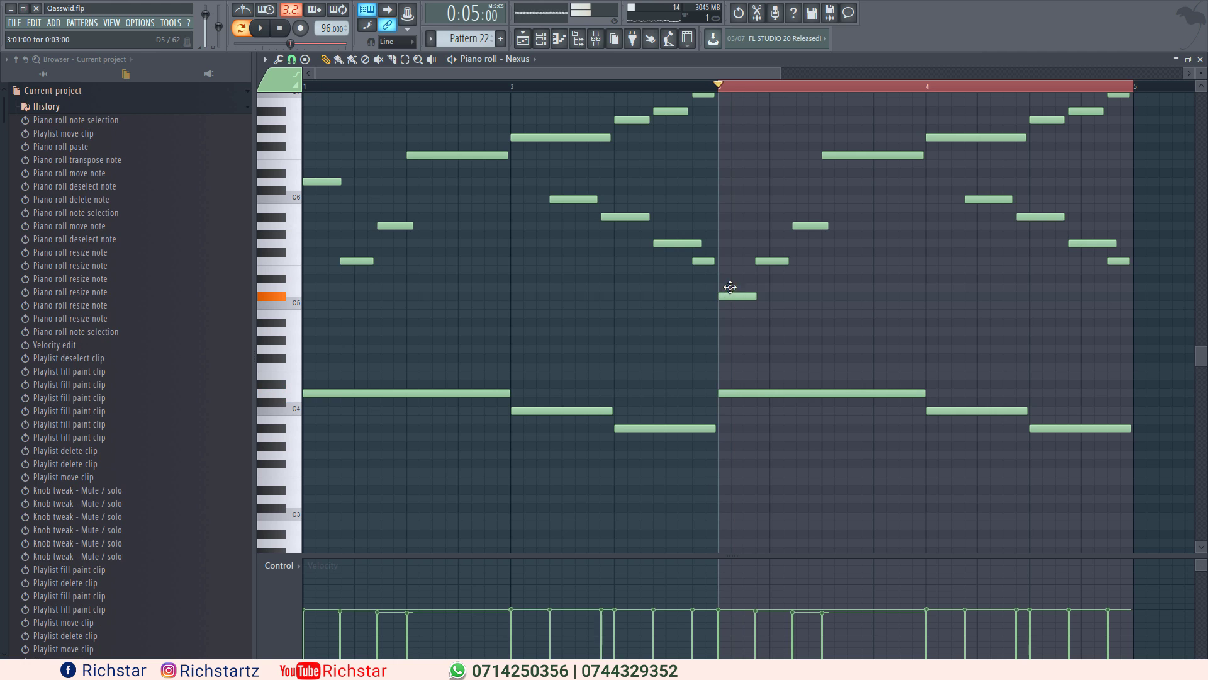
key("space")
key("space")
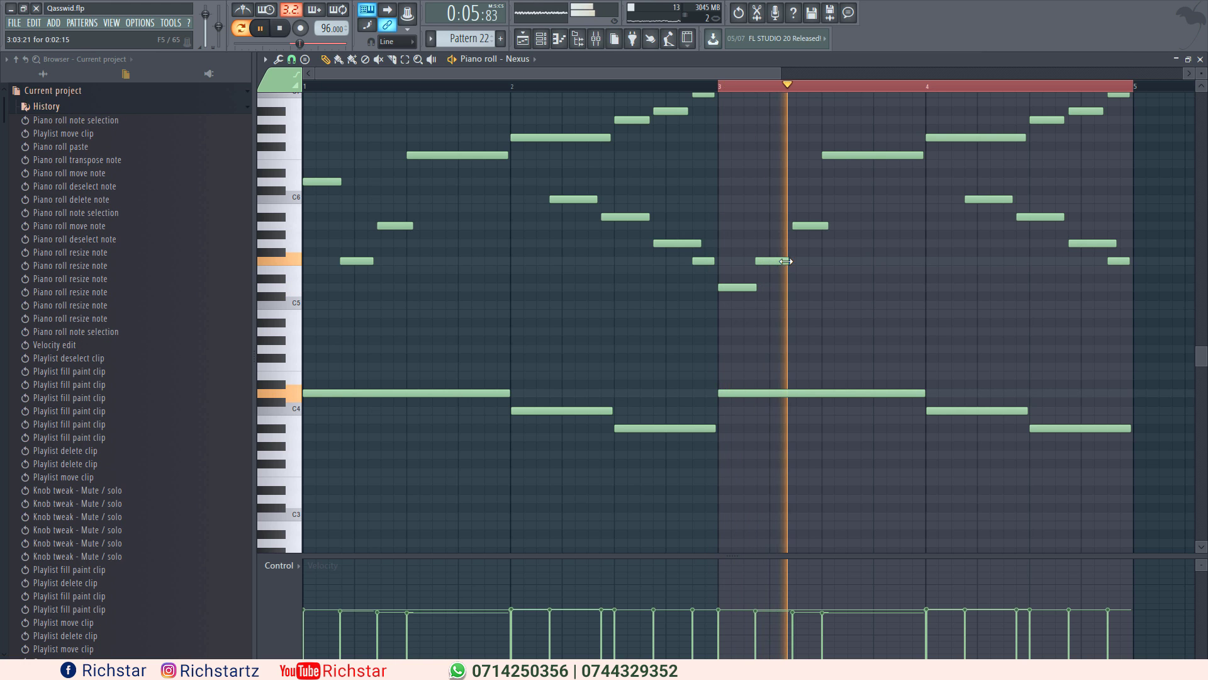
key("space")
key("space")
key("space")
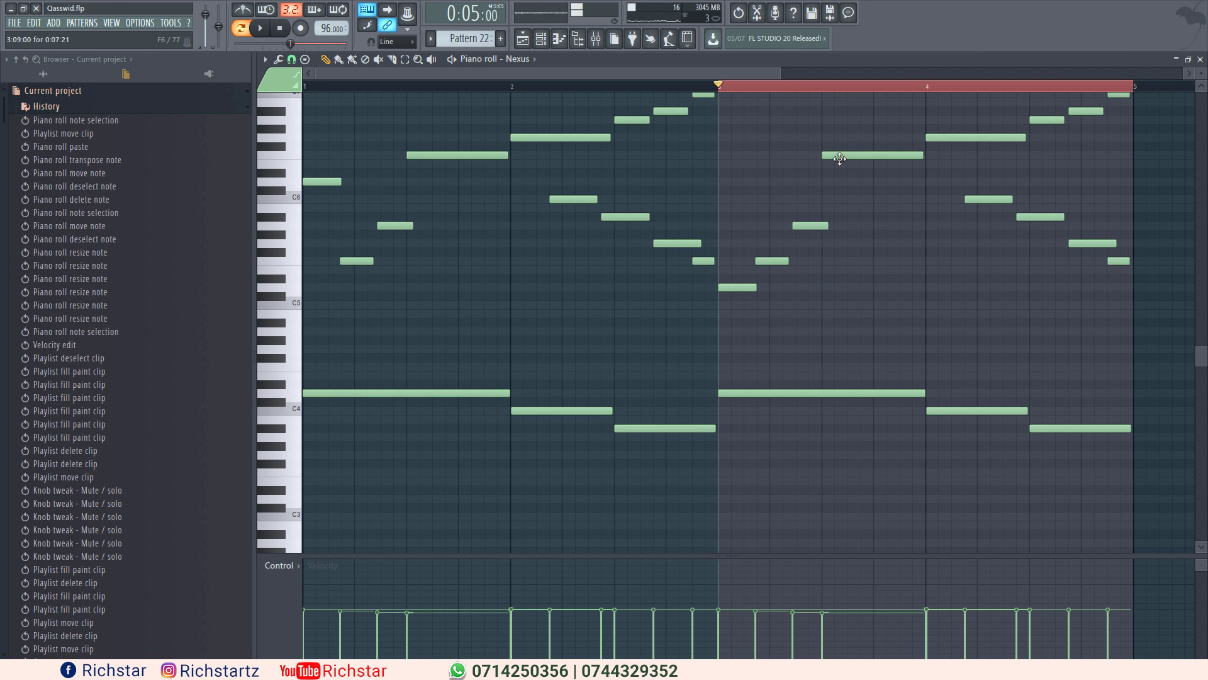
- Lower the long F6 note in bar 3 to E5 and replay from bar 3
left_click_drag(837, 157, 836, 248)
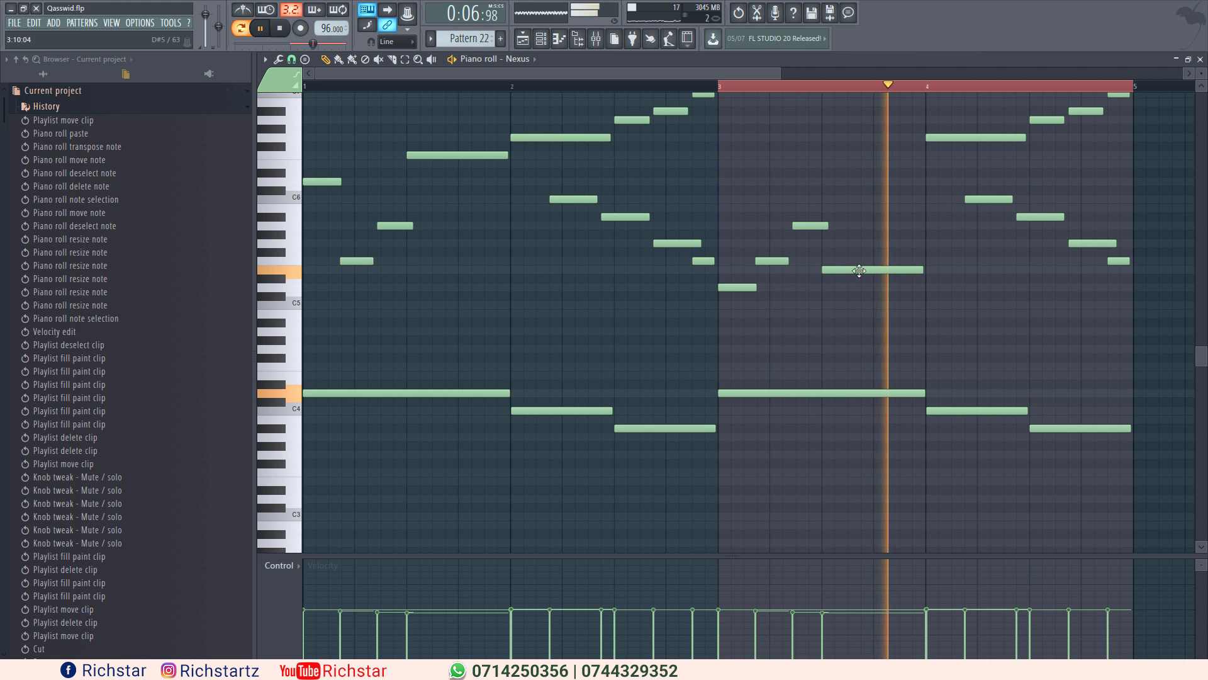
key("space")
key("space")
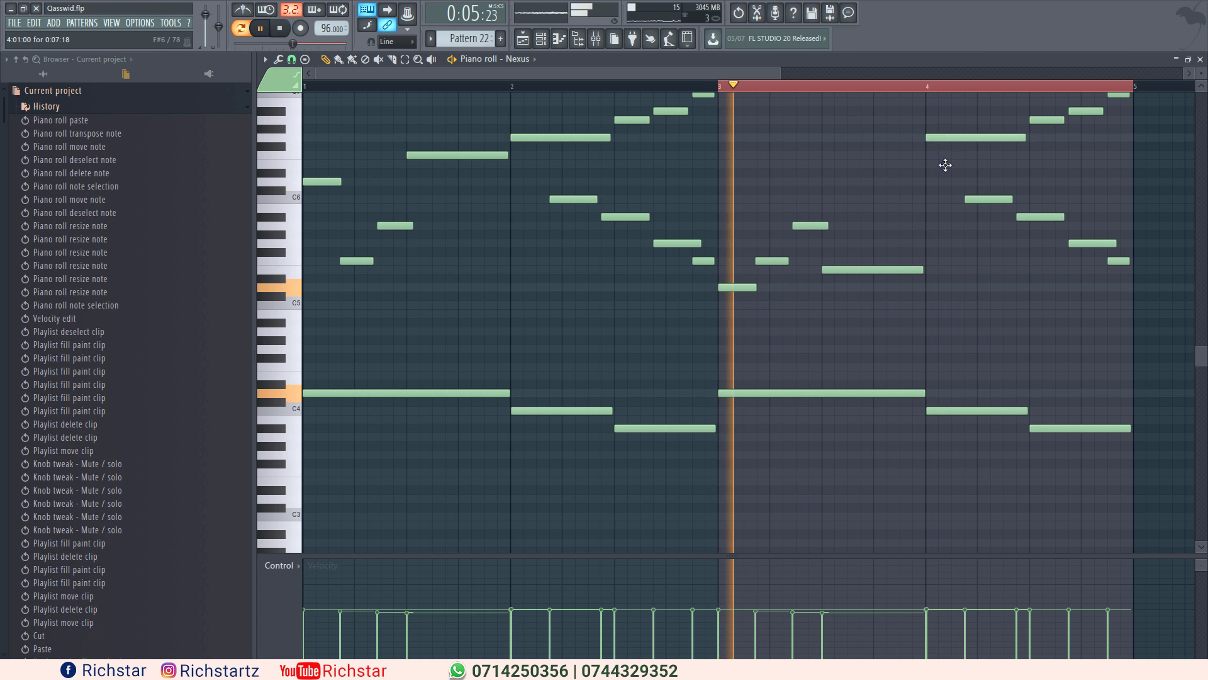
- Lower the opening G6 note of bar 4 to D5, auditioning the melody along the way
left_click_drag(947, 137, 947, 278)
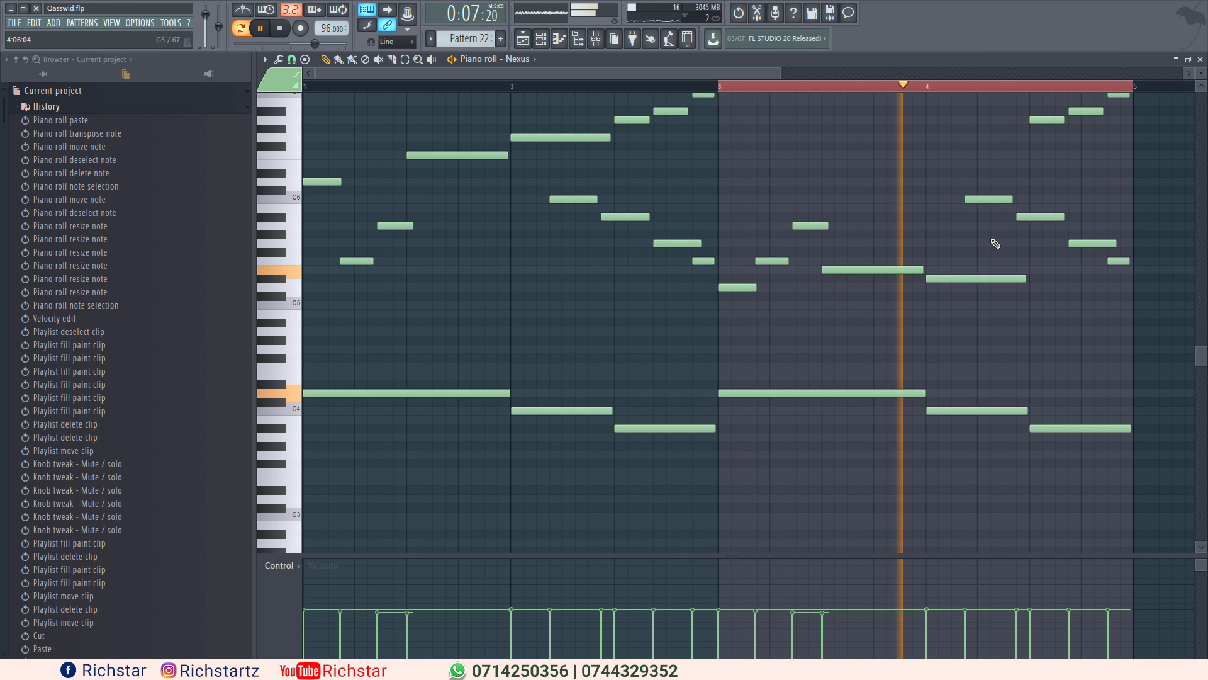
key("space")
key("space")
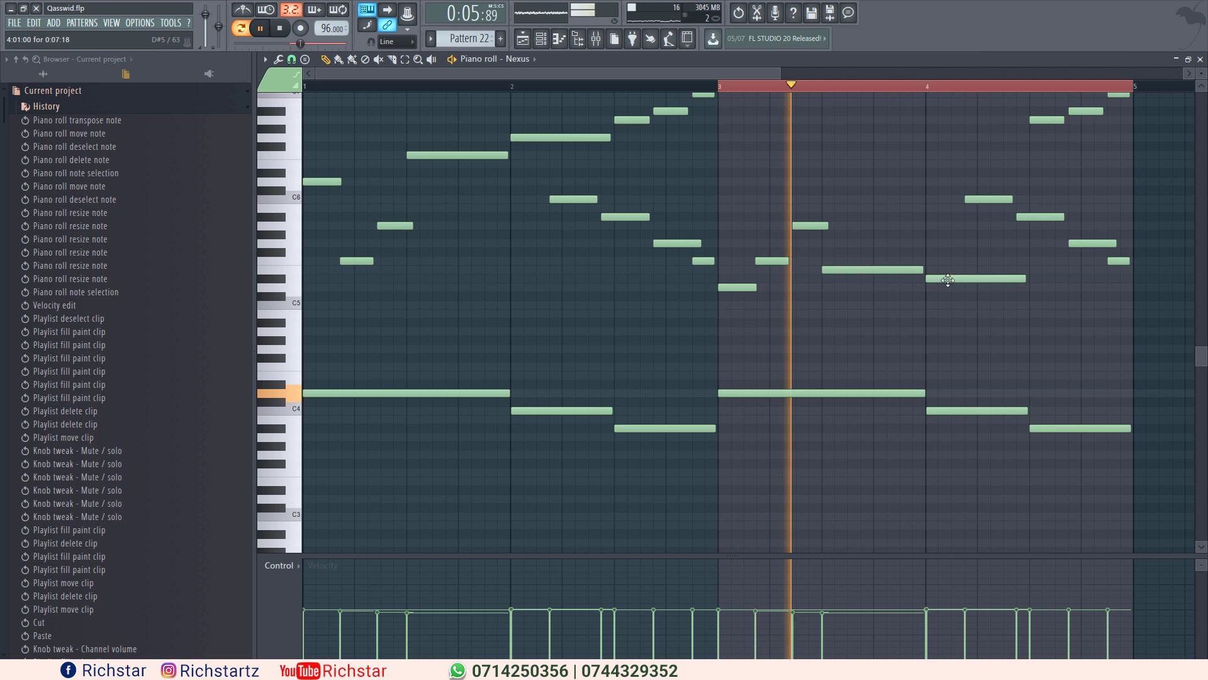
left_click_drag(948, 280, 948, 287)
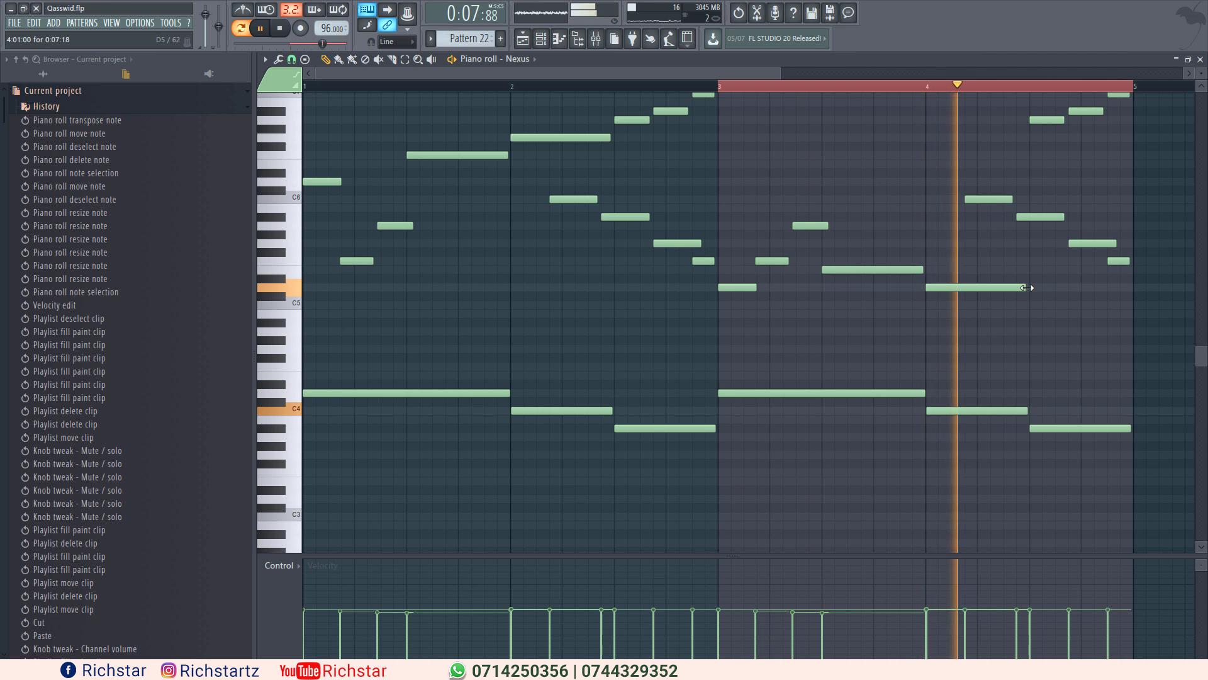
key("space")
key("space")
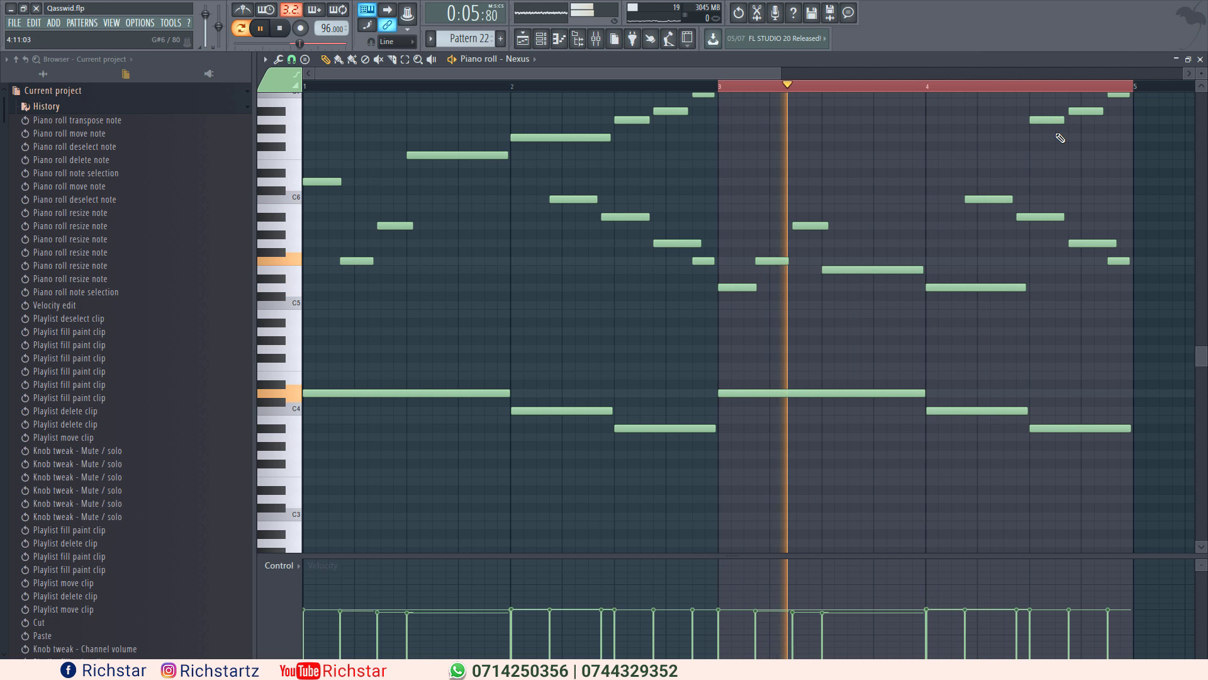
- Turn bar 4's rising ending into a descent by lowering A#6 to G6 and C7 to F6, and play it back
scroll(1061, 138, "up", 1)
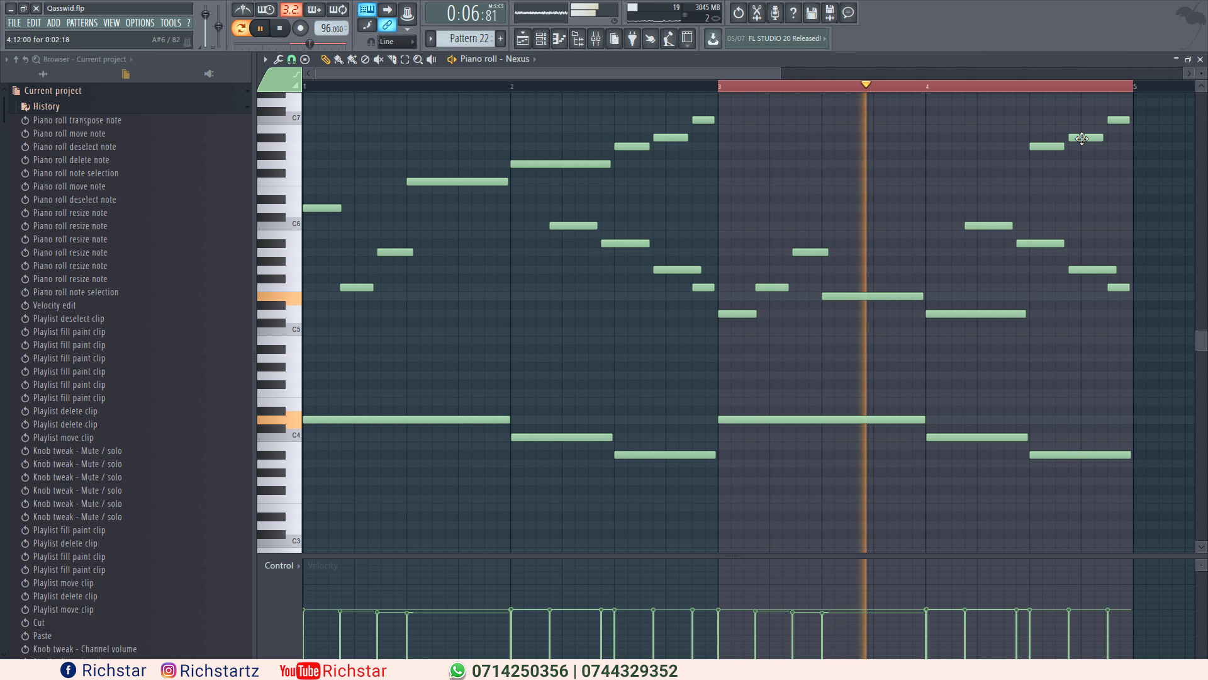
left_click_drag(1084, 137, 1085, 163)
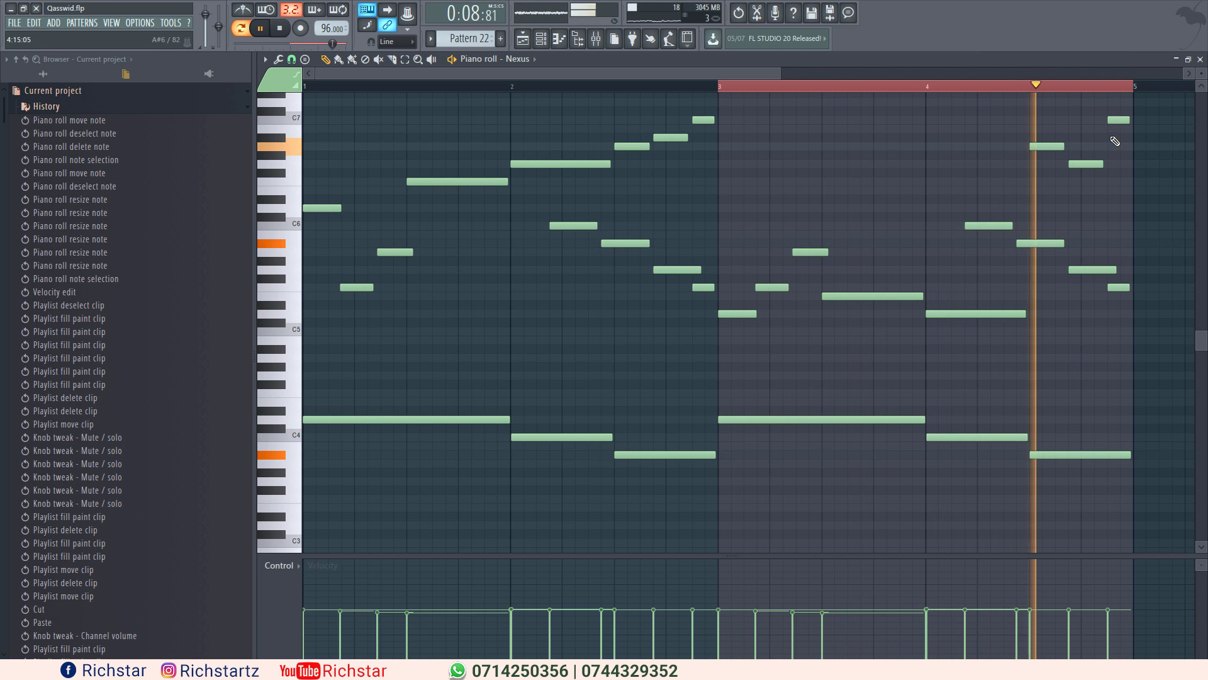
key("space")
left_click_drag(1118, 121, 1122, 182)
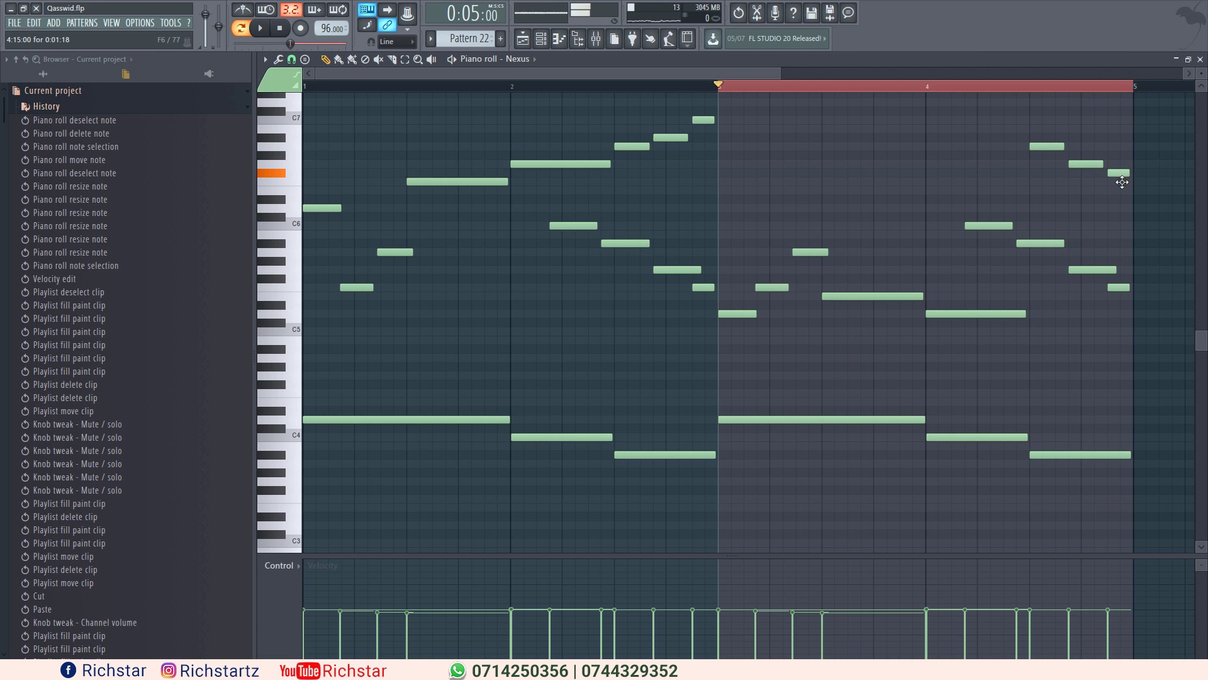
key("space")
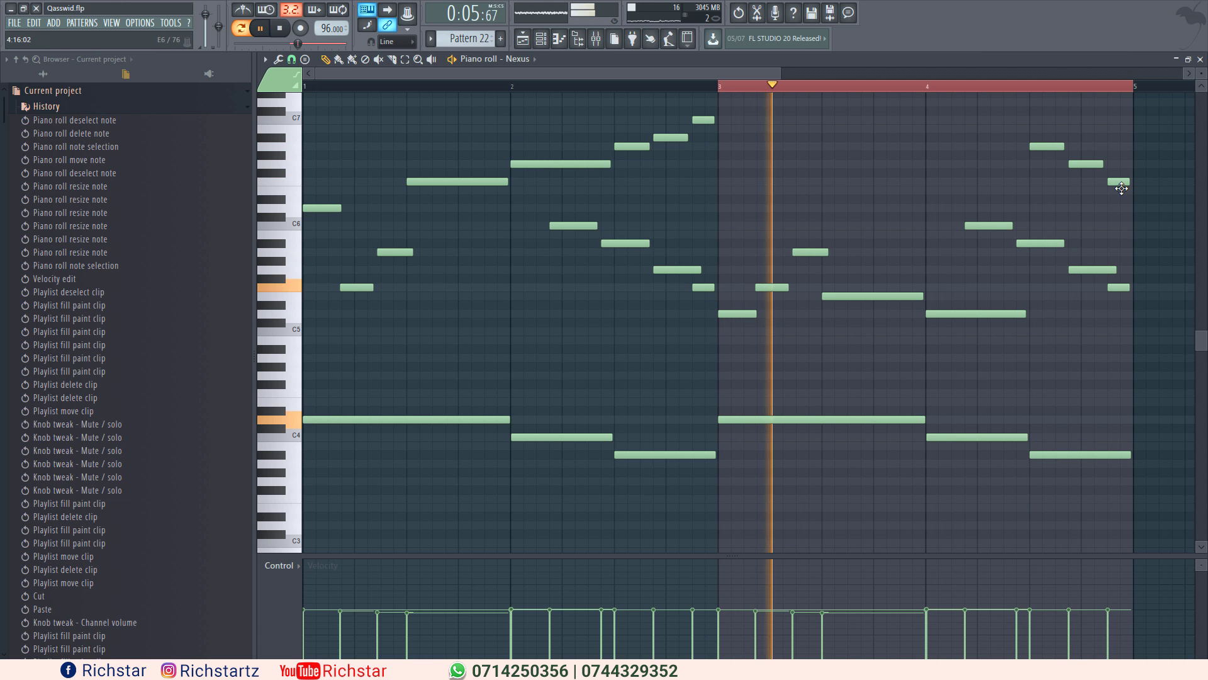
scroll(1125, 192, "up", 1)
scroll(1127, 193, "down", 1)
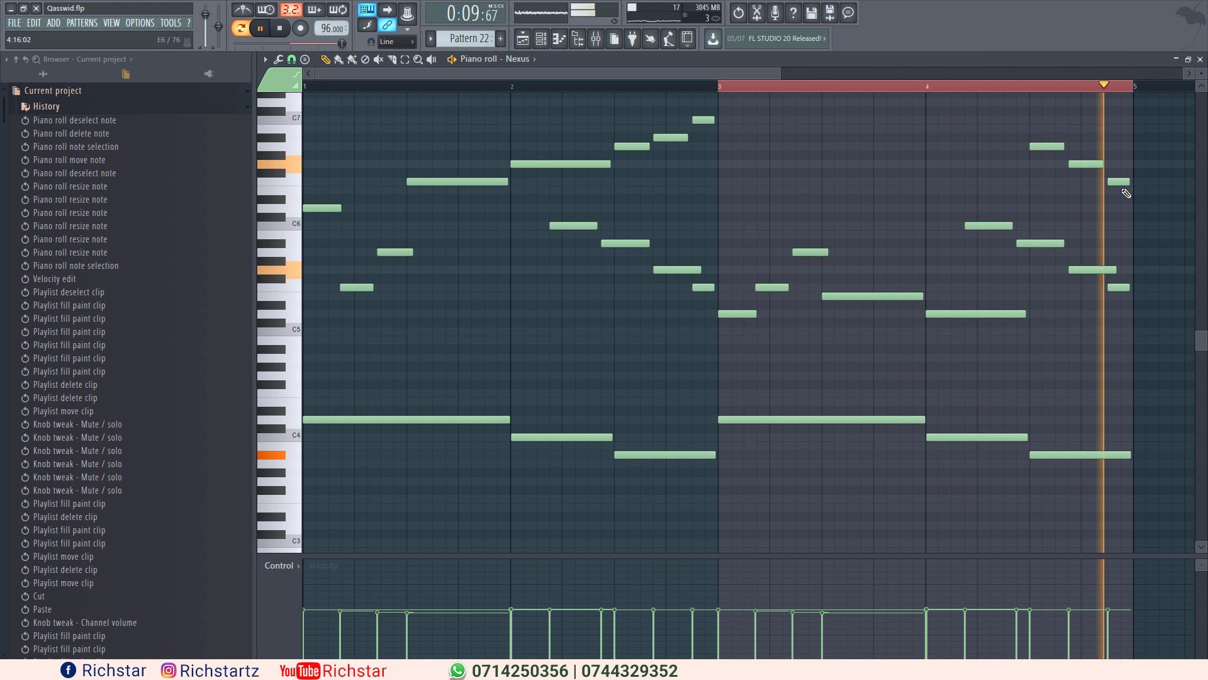
key("space")
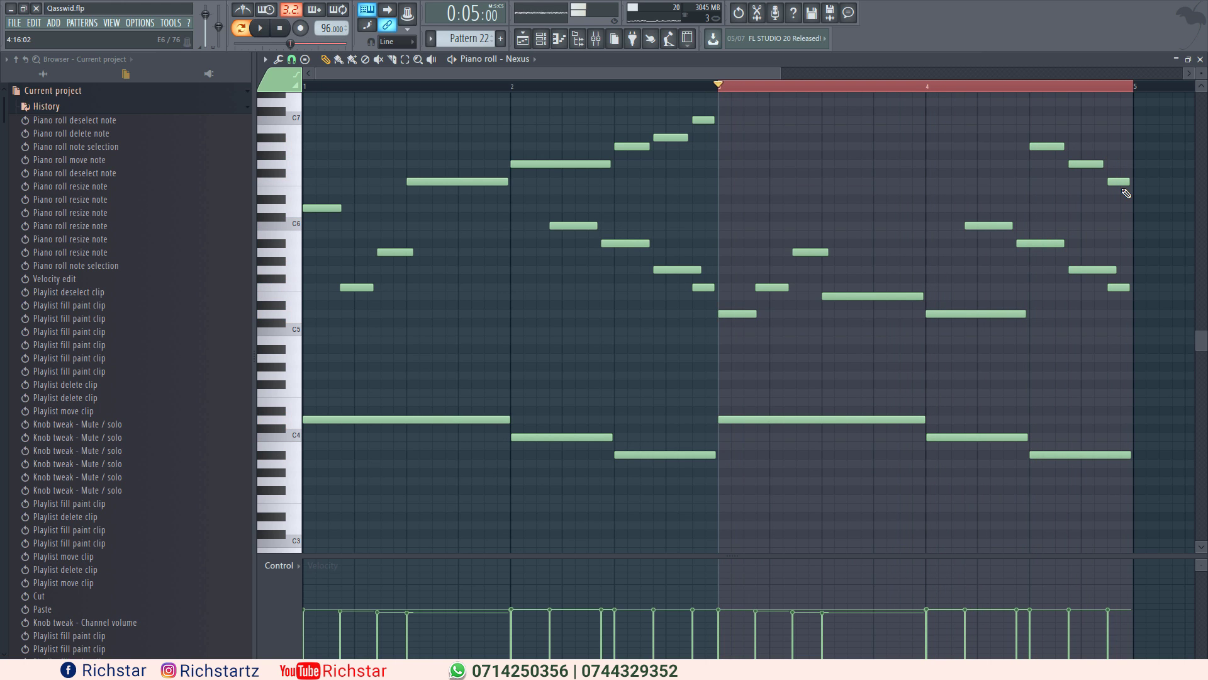
- Clear the time selection over bars 3 and 4, shrink the piano roll window and open the playlist
left_click(722, 88)
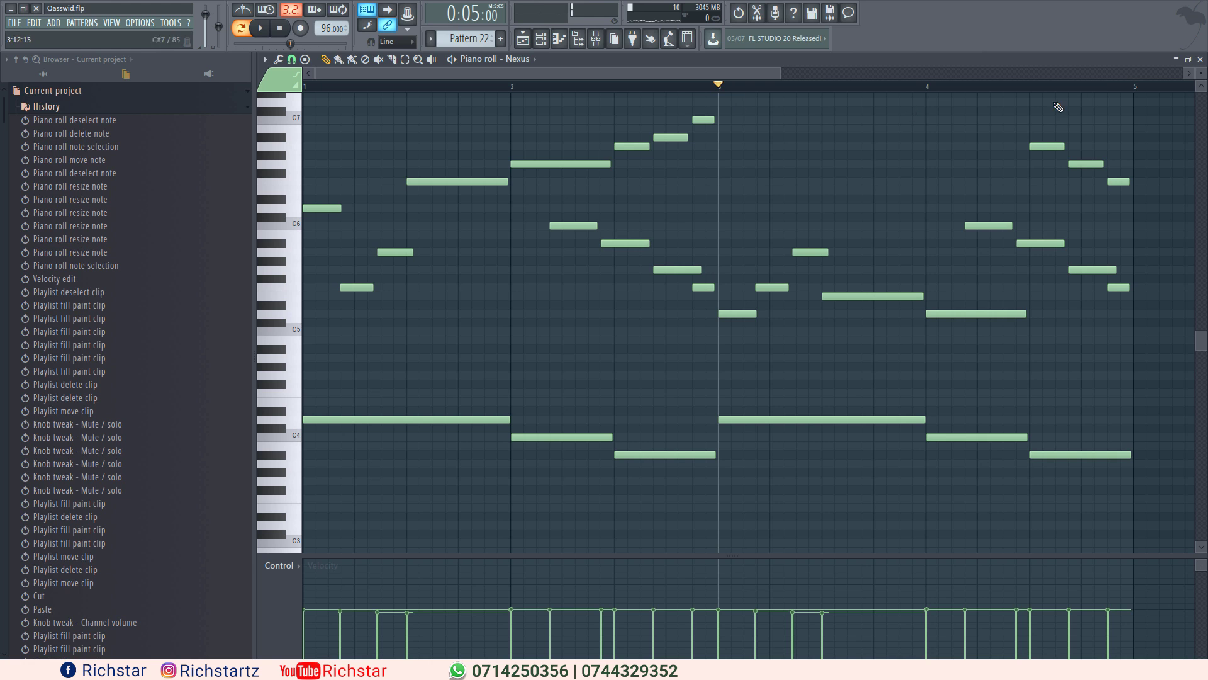
left_click(1195, 61)
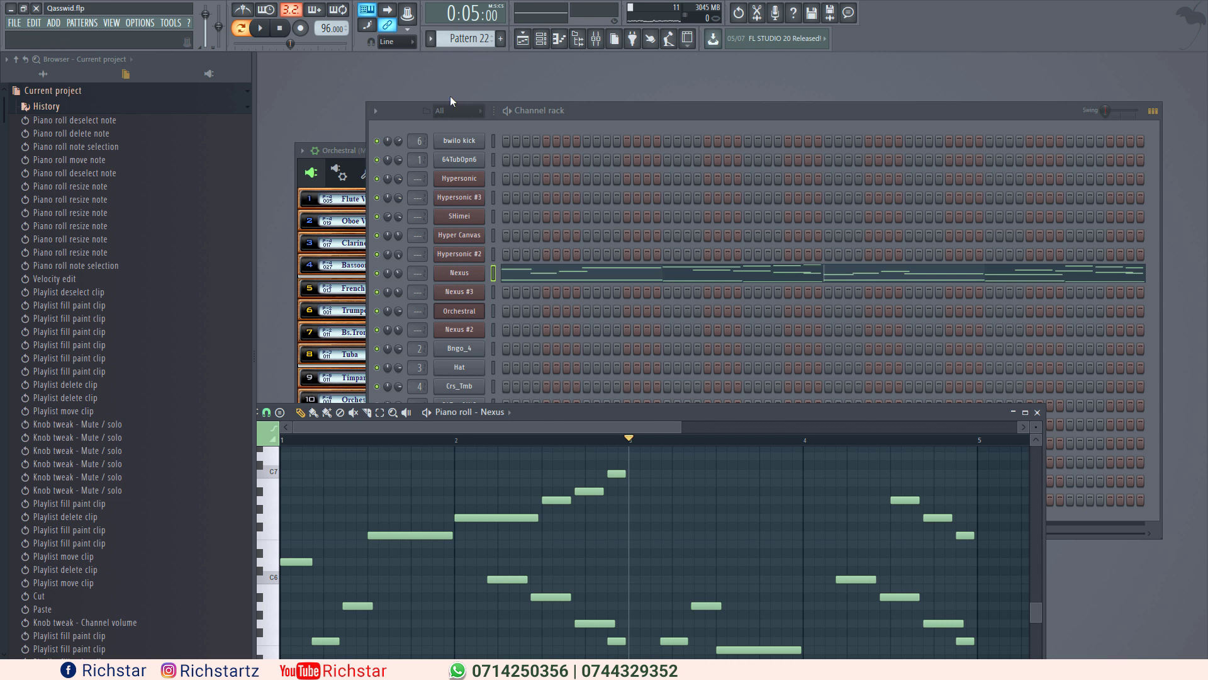
left_click(523, 39)
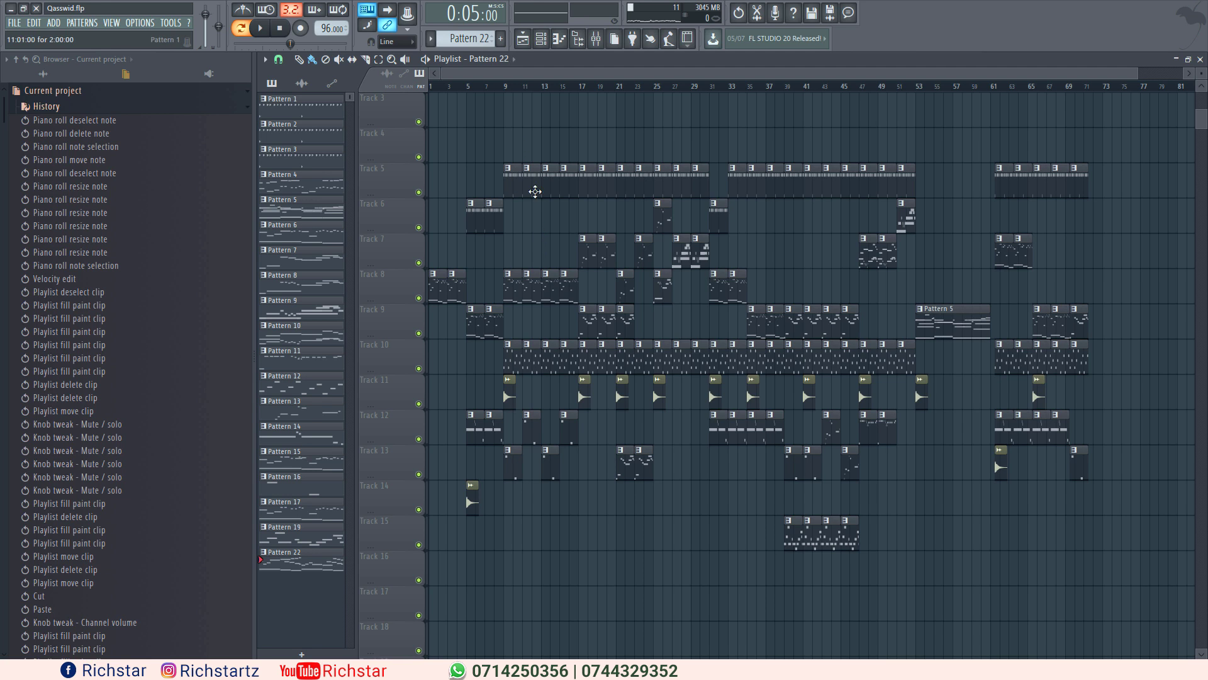
- Open Pattern 13 from the playlist, show its Hypersonic #3 notes in the piano roll and enlarge the velocity lane
double_click(589, 260)
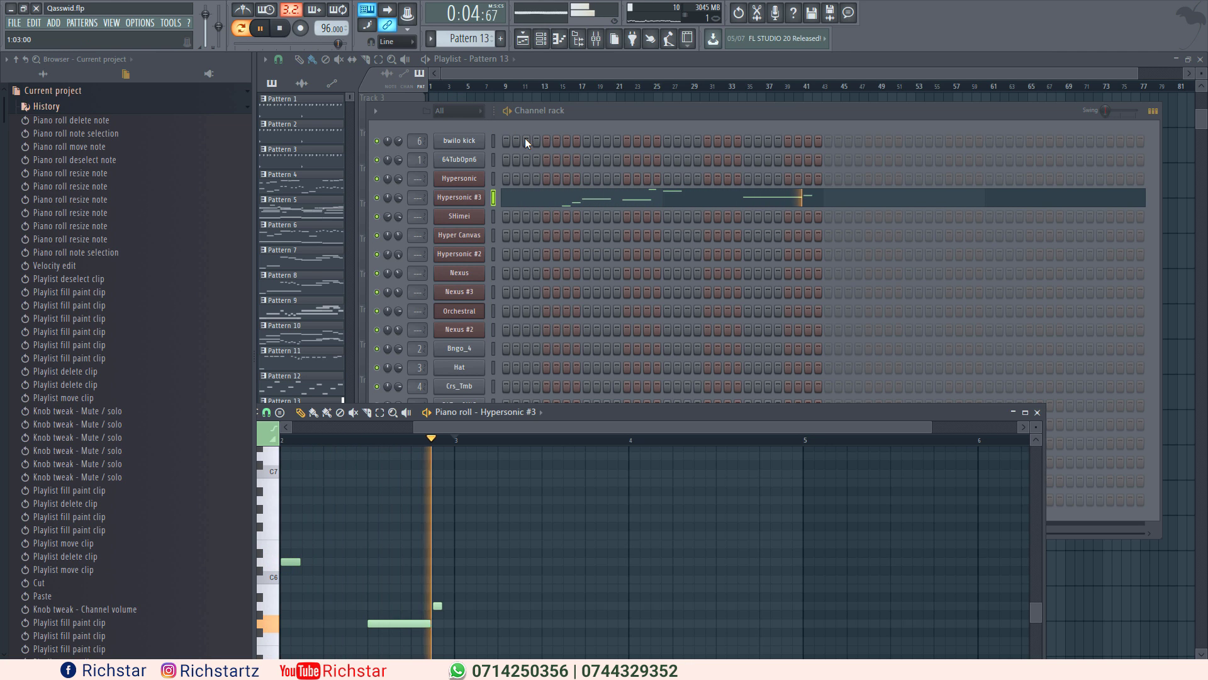
left_click(599, 194)
left_click(601, 197)
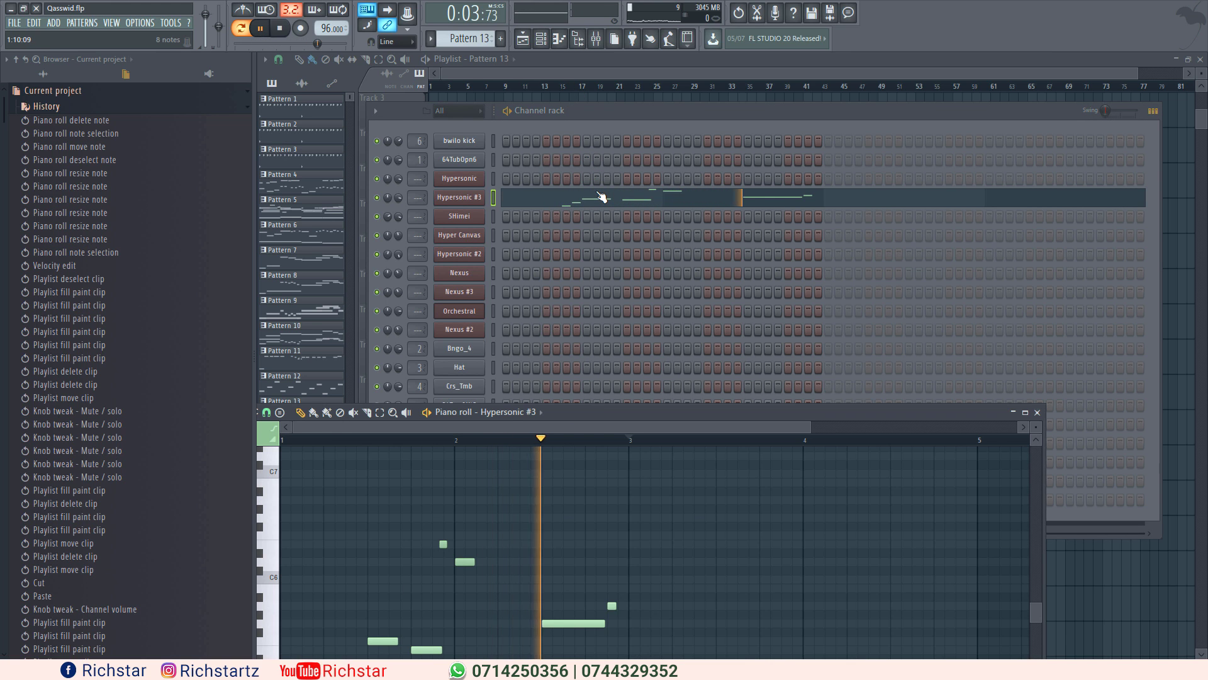
left_click_drag(759, 223, 819, 93)
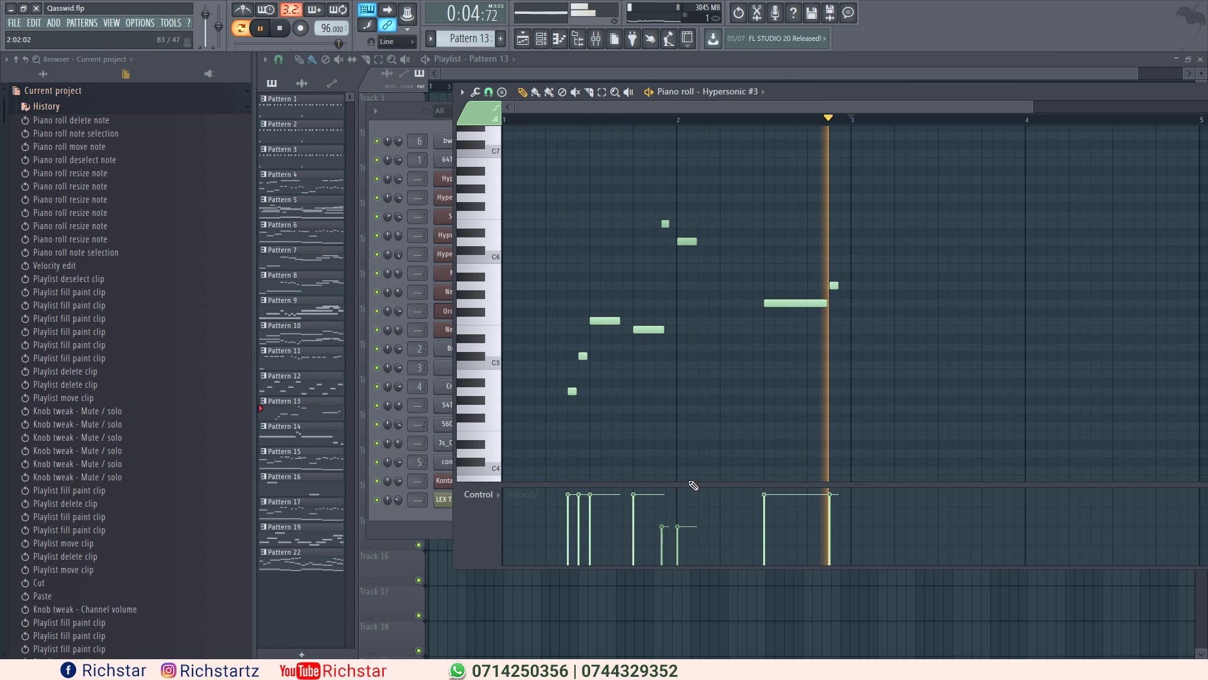
left_click_drag(683, 486, 670, 359)
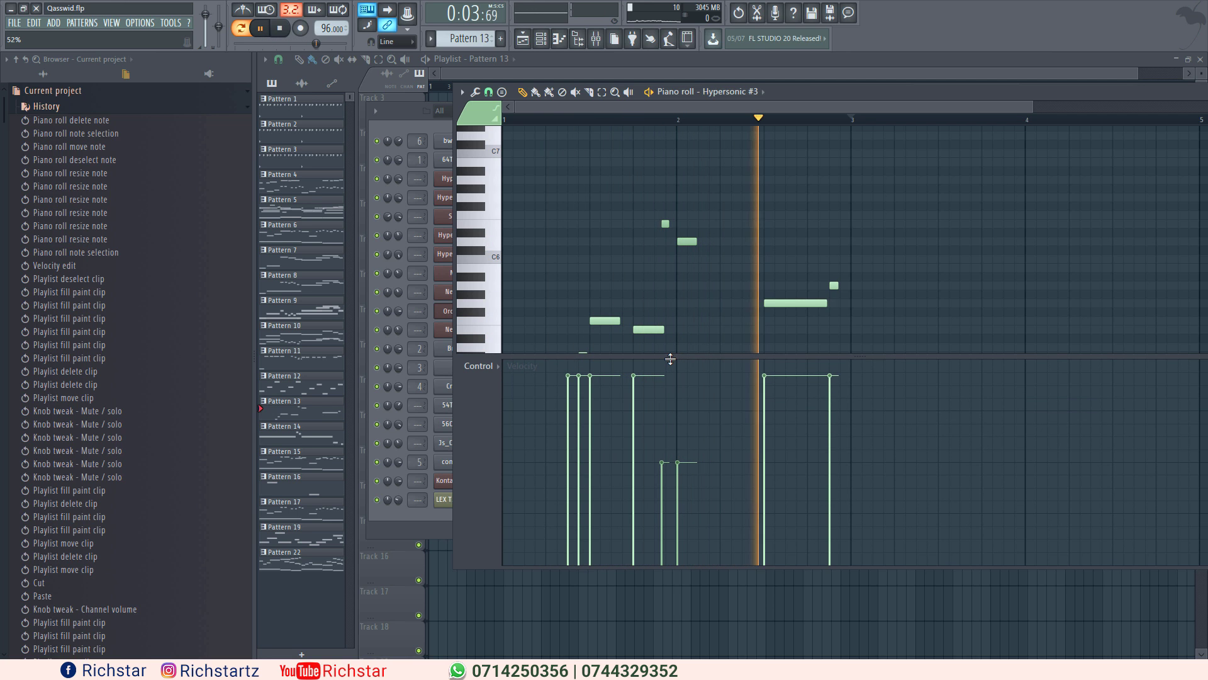
- Stop playback, close Pattern 13's piano roll and return to the playlist
key("space")
left_click(1202, 76)
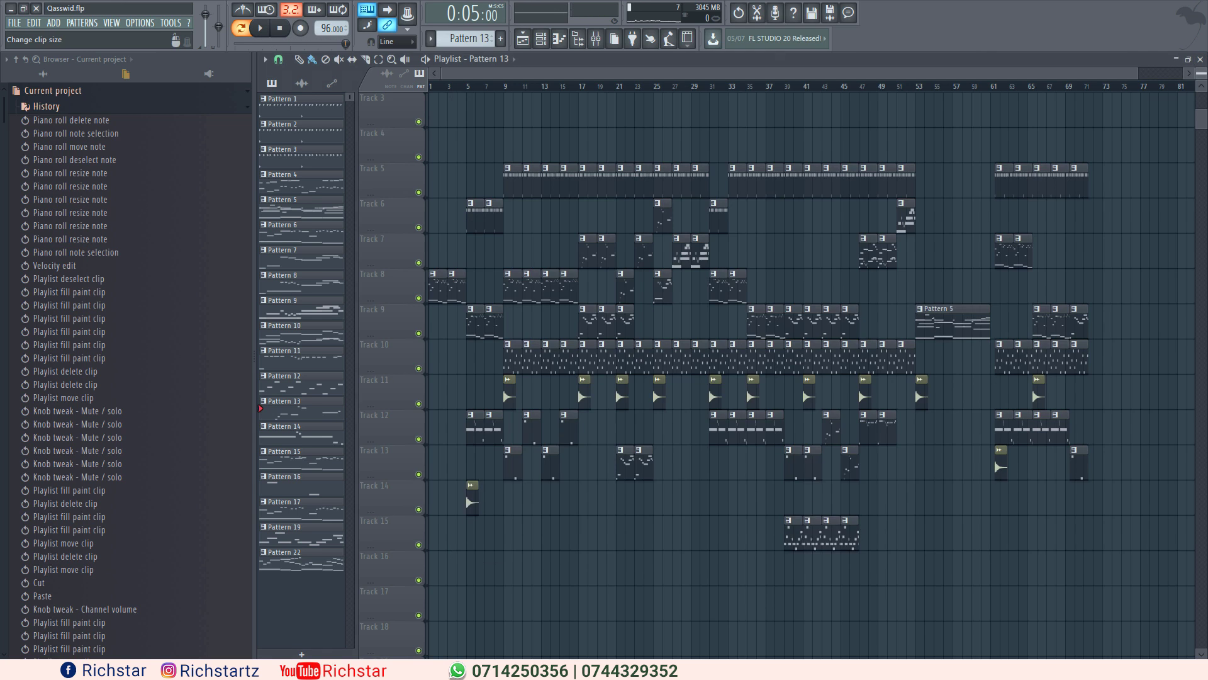
left_click(1200, 59)
left_click_drag(1189, 96, 897, 207)
left_click(967, 204)
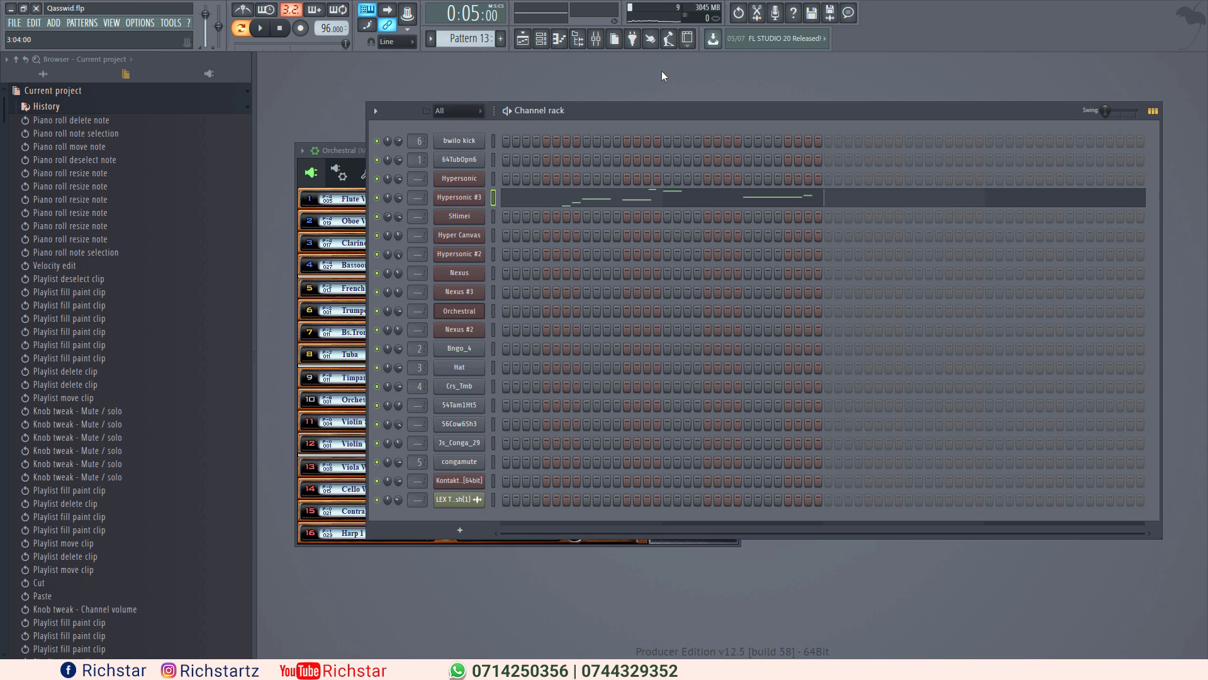
left_click(523, 40)
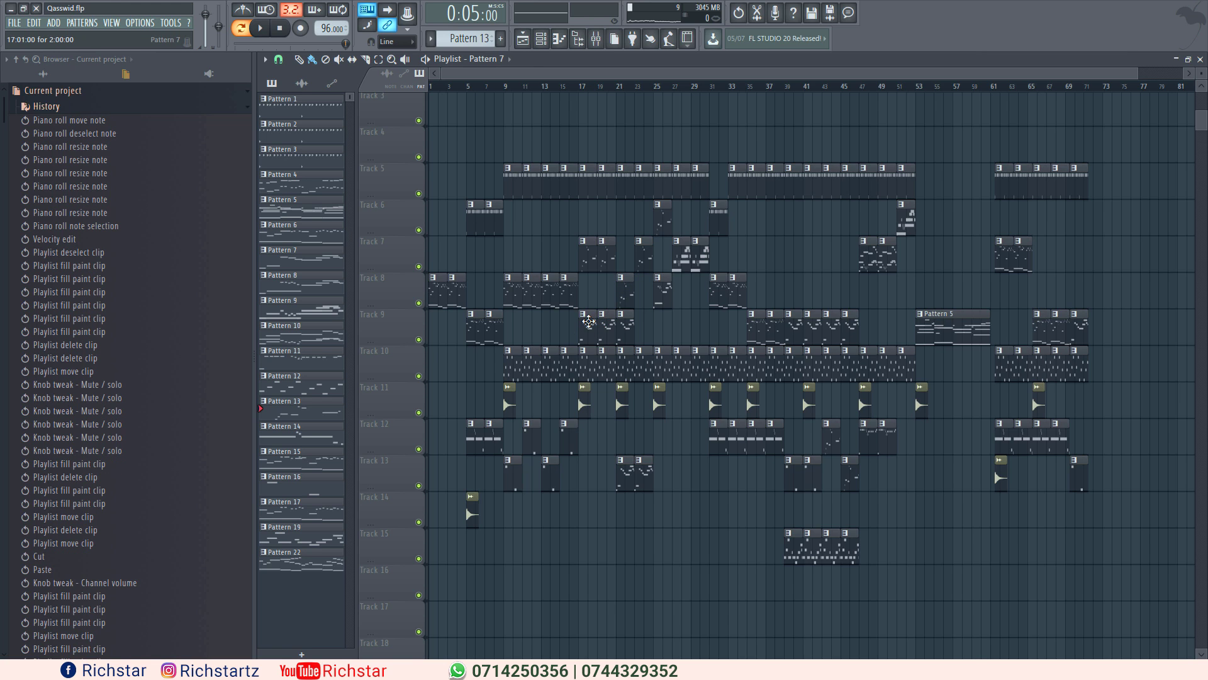
- Open Pattern 7 from the playlist, shrink the piano roll's velocity lane and examine its Nexus notes from bar 1 during playback
double_click(594, 326)
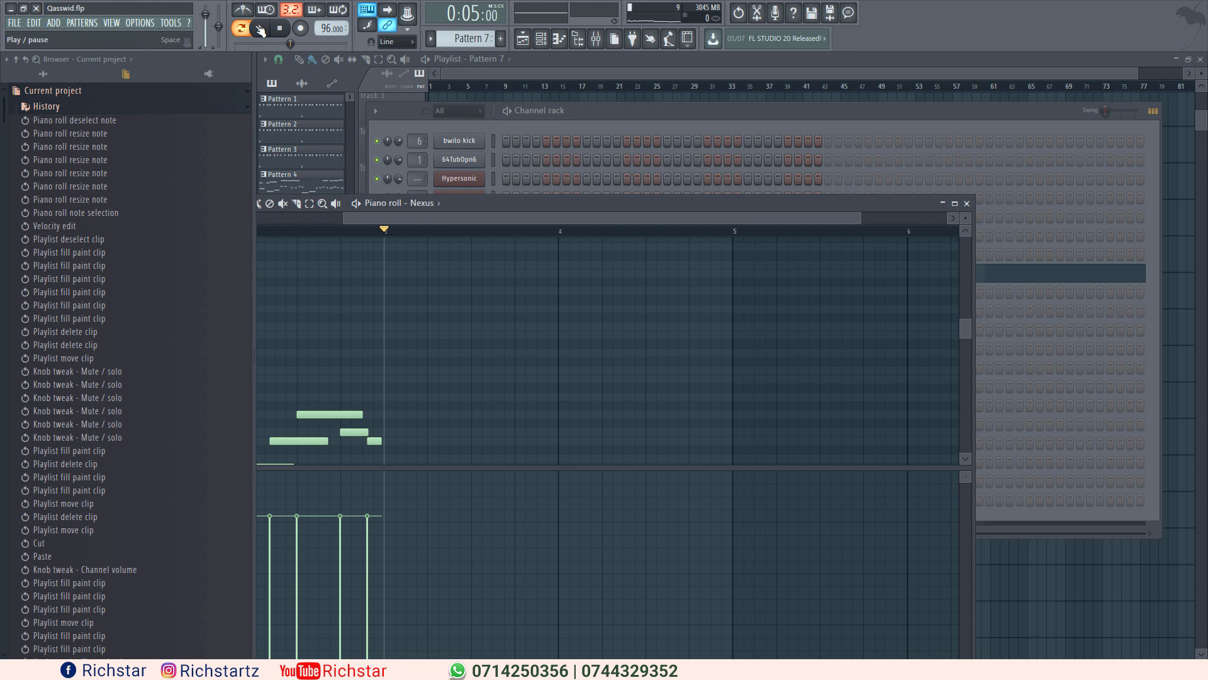
left_click_drag(522, 202, 700, 117)
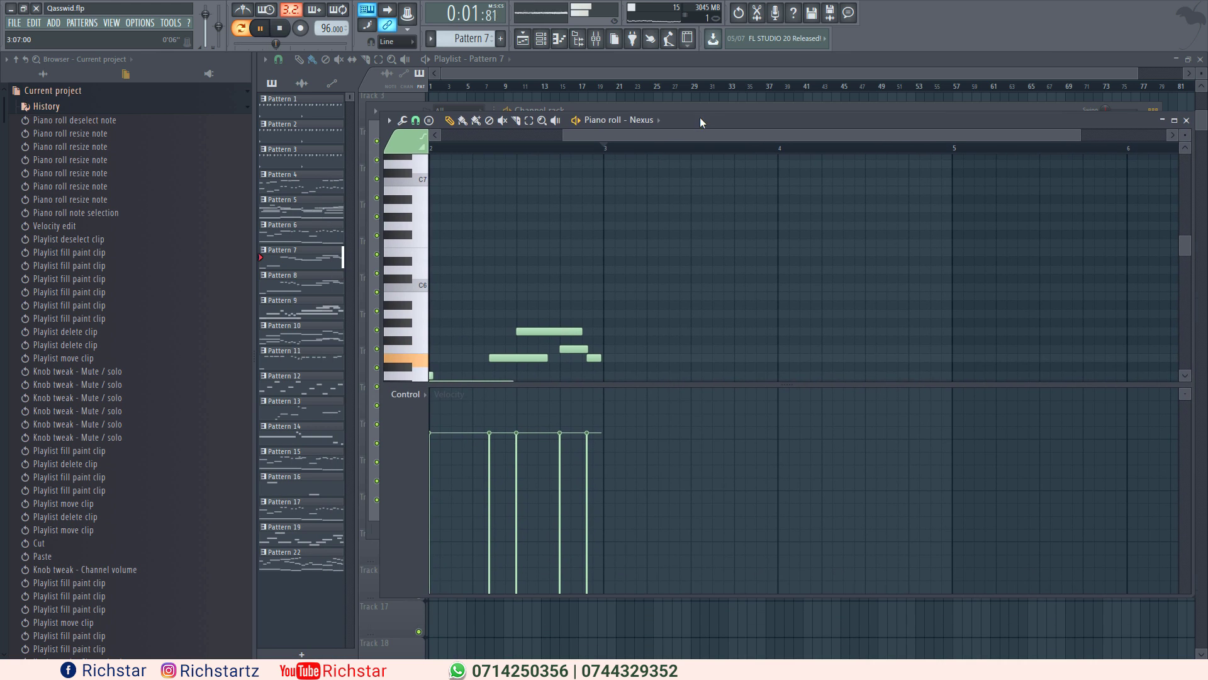
left_click_drag(604, 385, 634, 556)
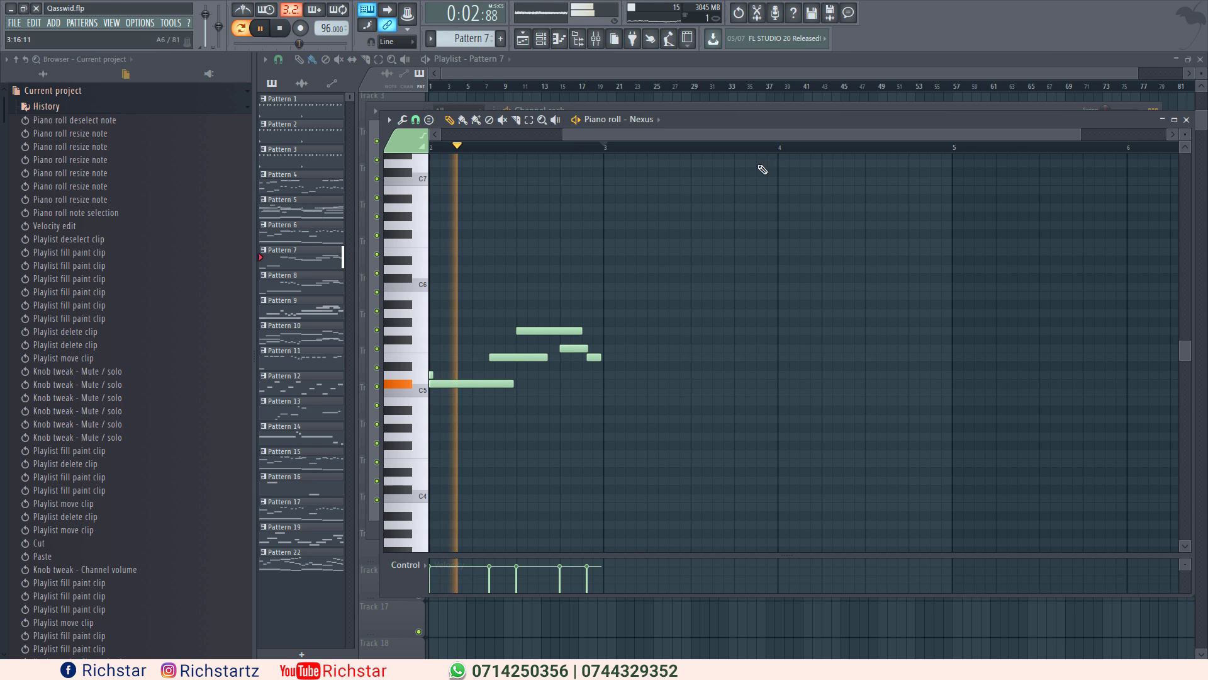
left_click_drag(734, 137, 501, 145)
scroll(615, 330, "down", 5)
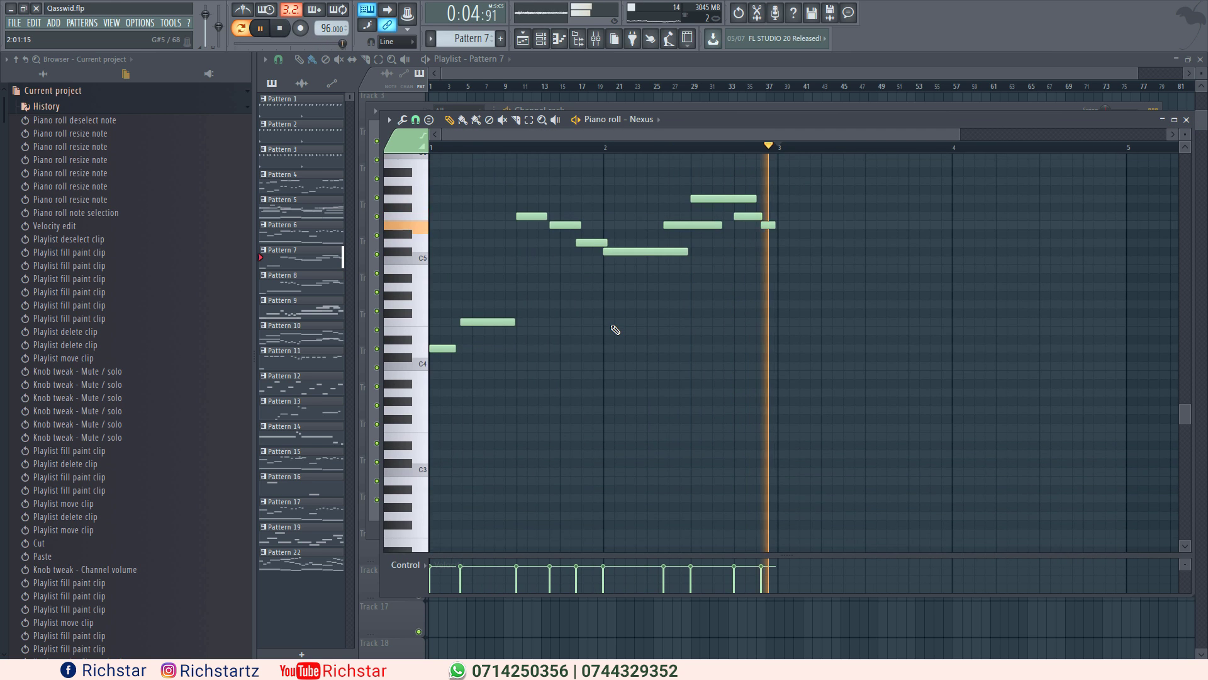
scroll(615, 330, "up", 3)
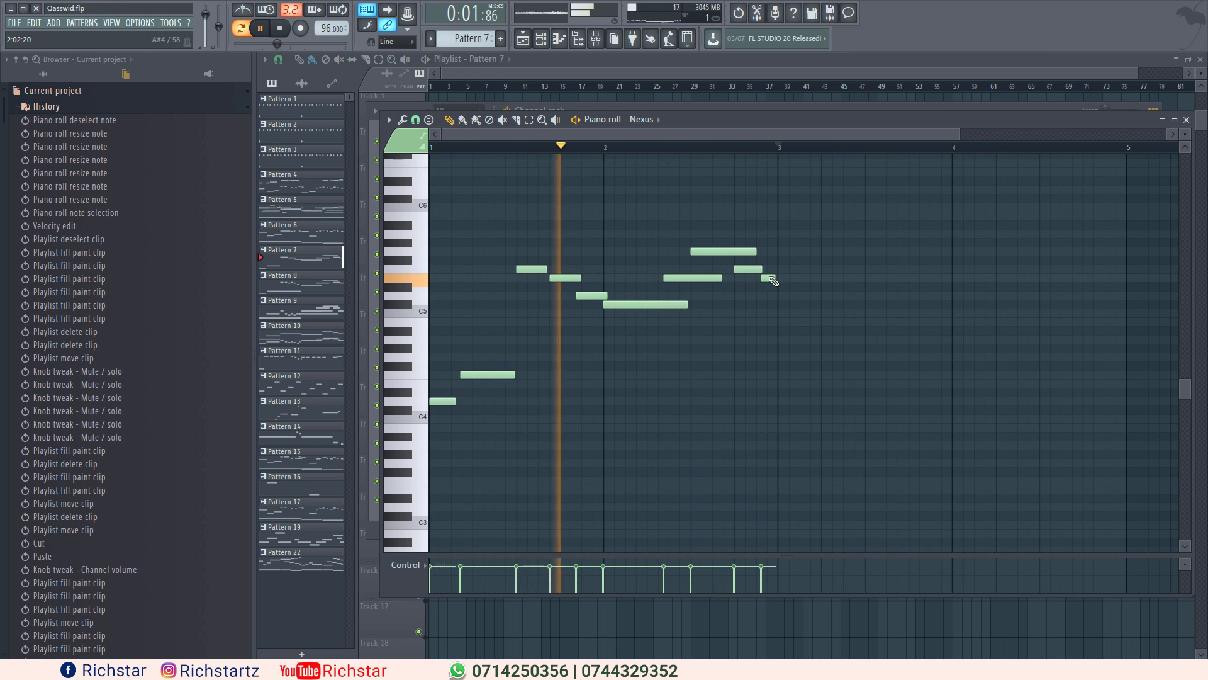
- Open Pattern 5 from the playlist and examine all eight bars of its Hypersonic notes in the piano roll
left_click(1188, 120)
left_click(875, 71)
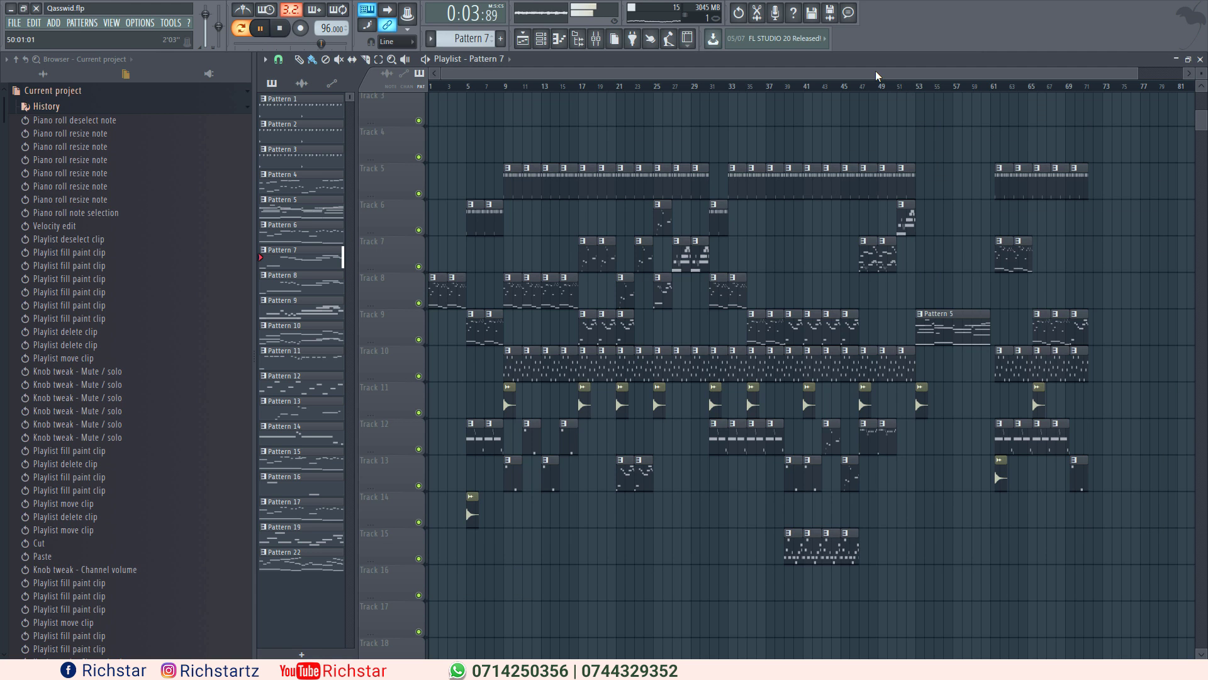
double_click(933, 341)
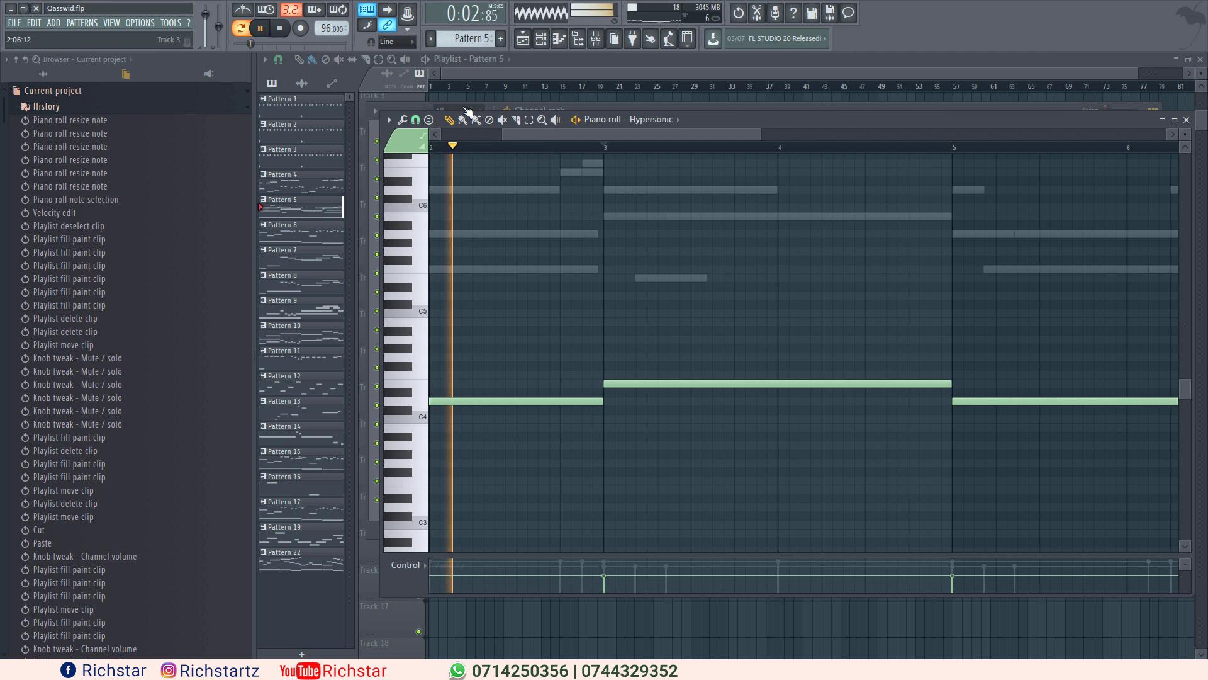
left_click_drag(503, 134, 442, 135)
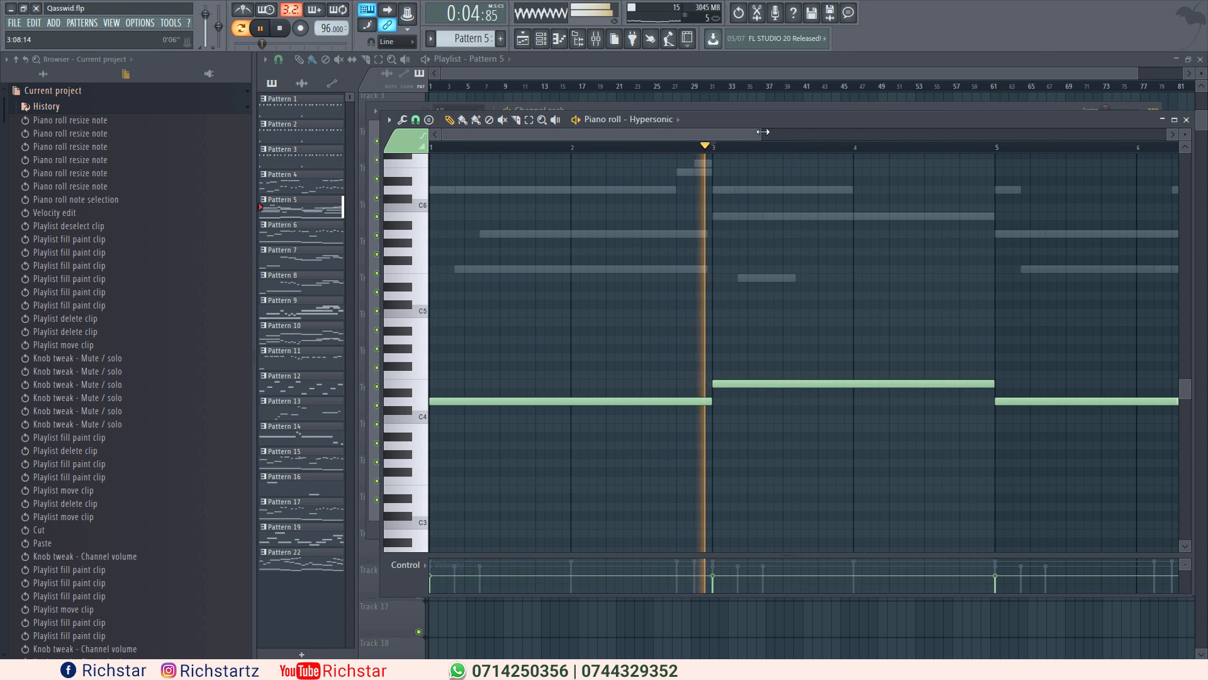
left_click_drag(762, 135, 1117, 135)
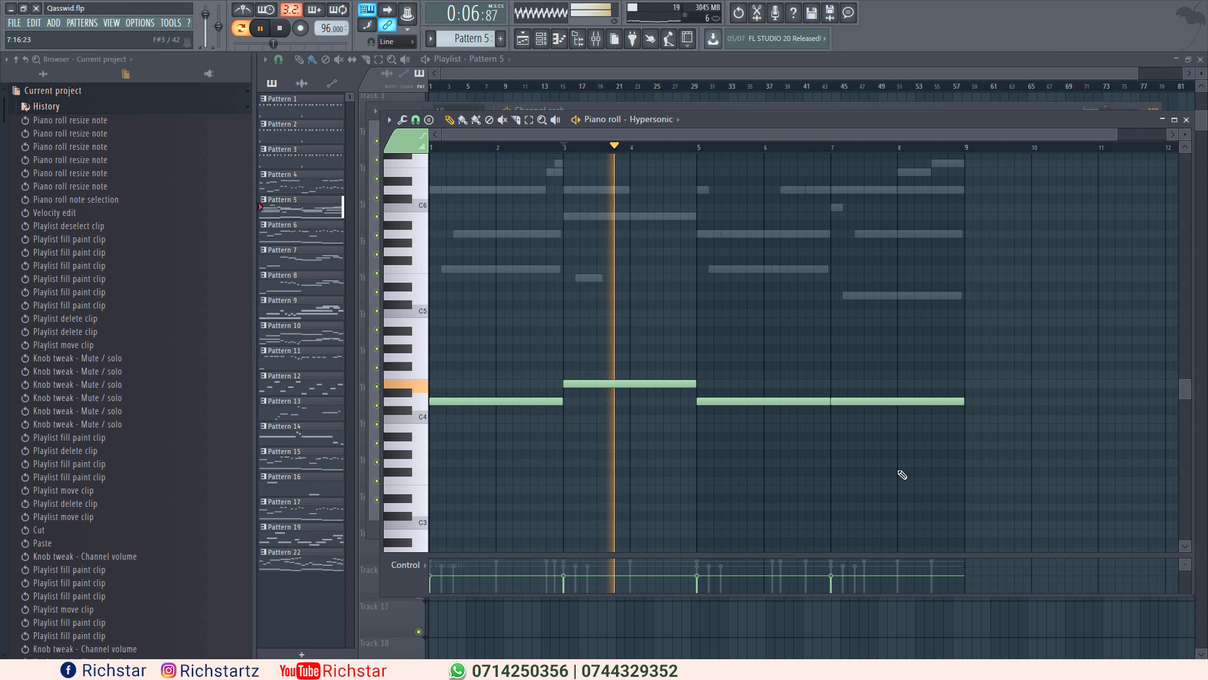
scroll(899, 491, "up", 2)
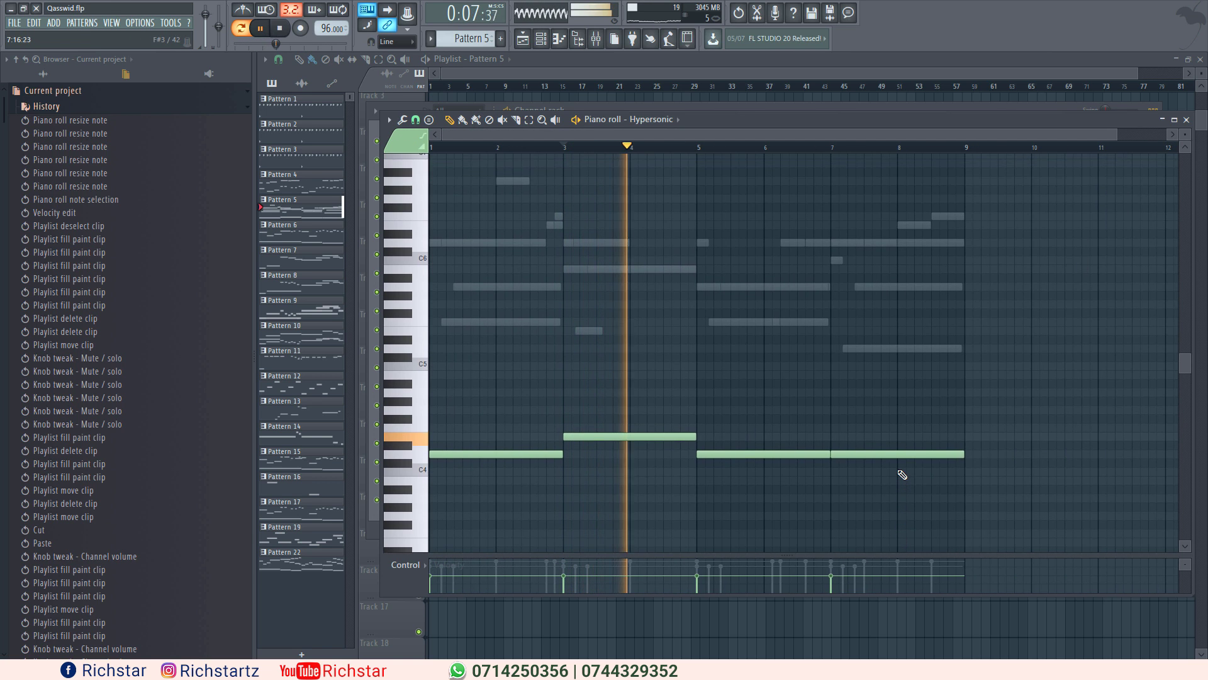
left_click(1186, 119)
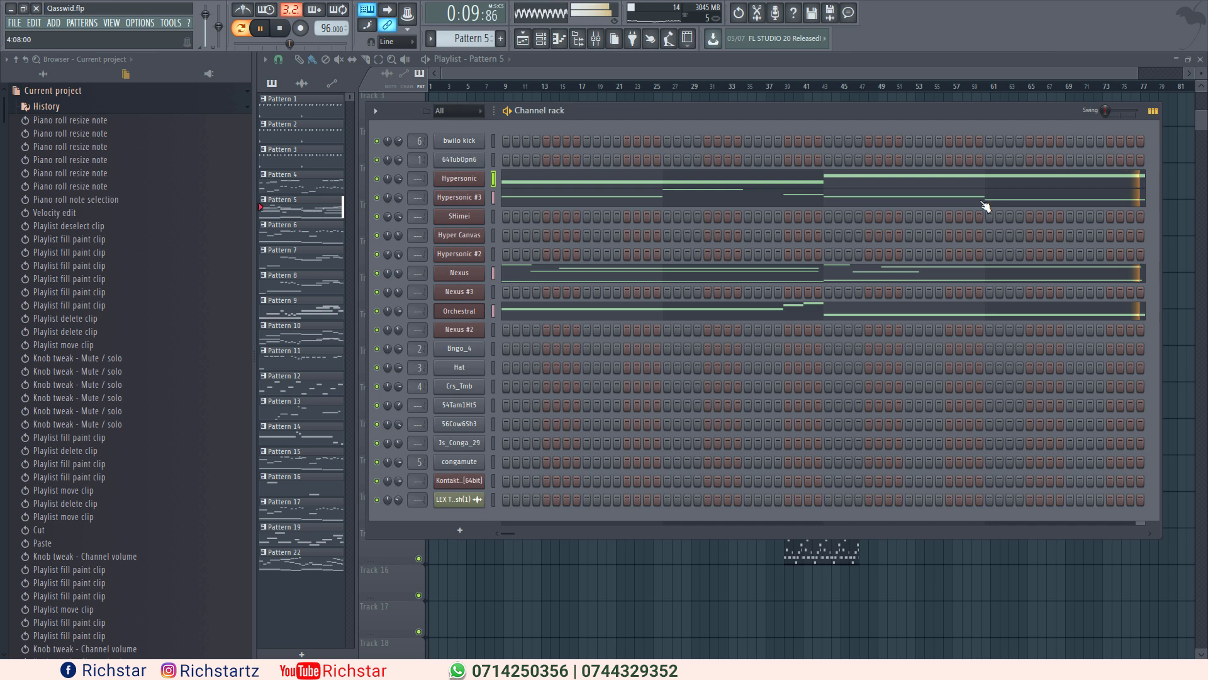
- Solo Pattern 5's Nexus channel and play it back while examining its notes in the piano roll
left_click(807, 273)
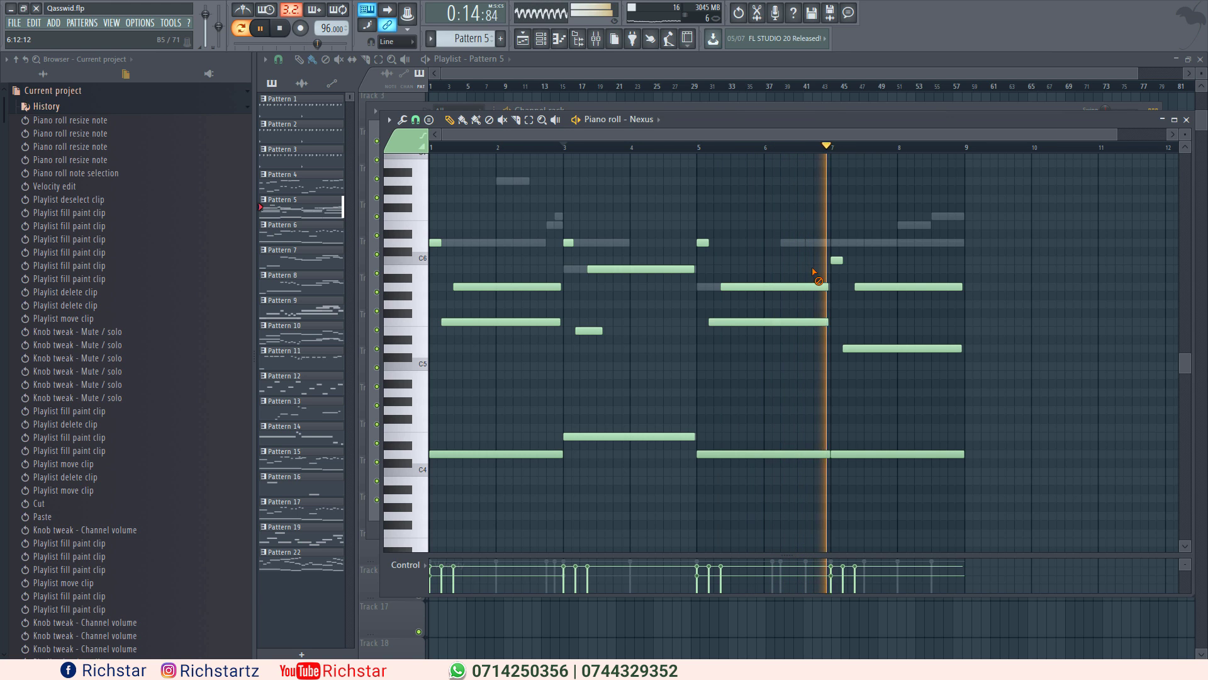
left_click(1186, 119)
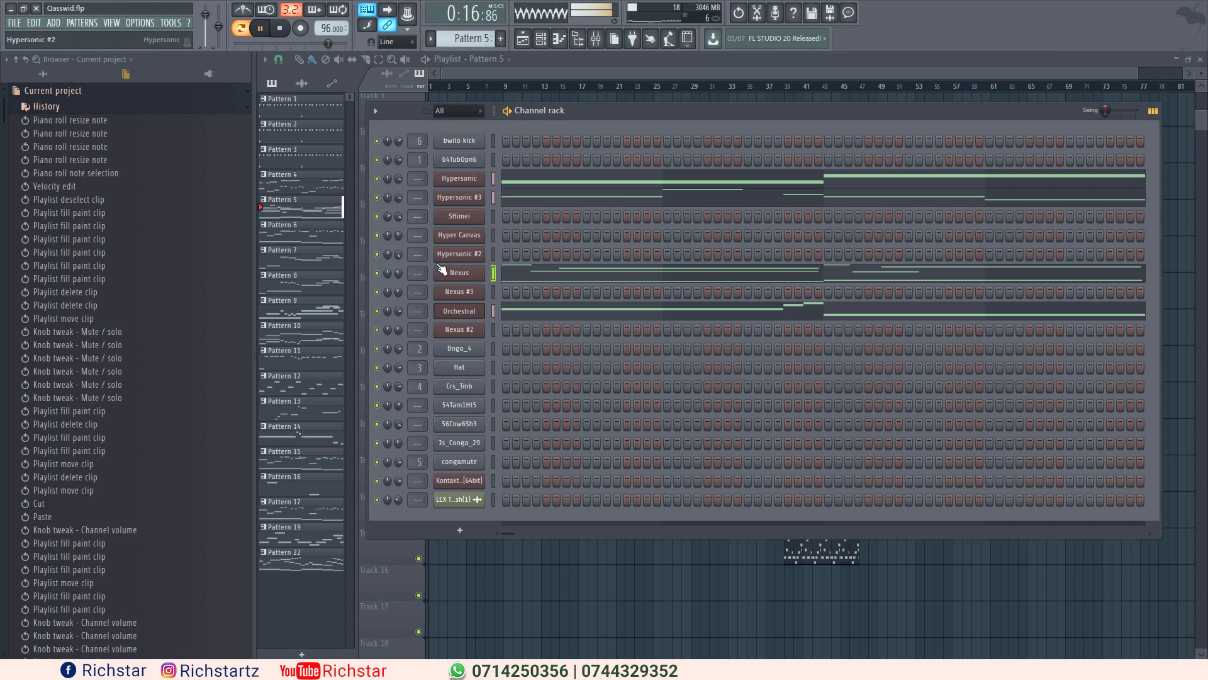
right_click(378, 274)
left_click(393, 280)
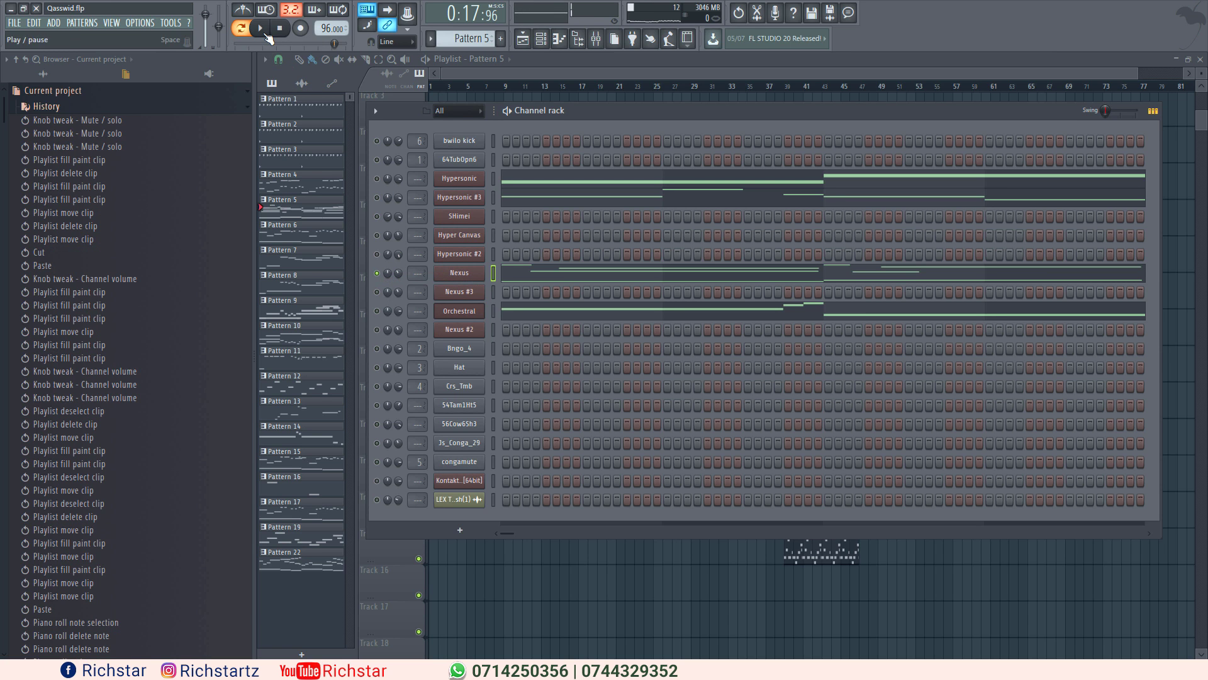
left_click(265, 32)
left_click(529, 272)
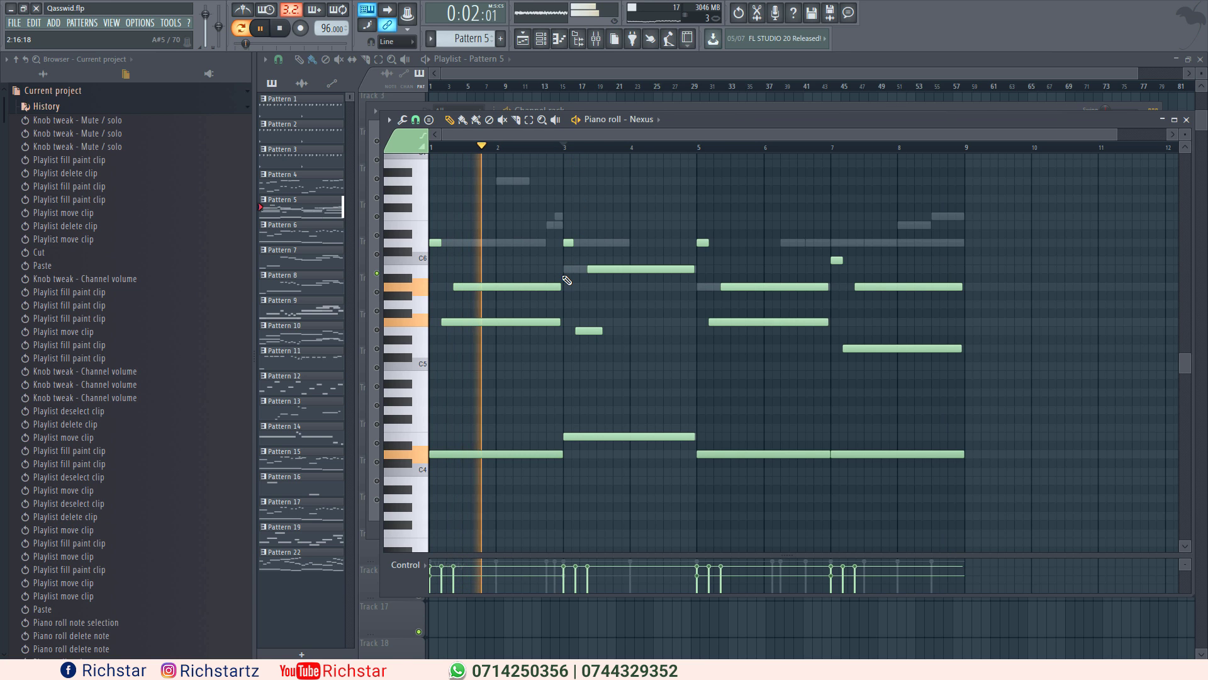
scroll(567, 280, "down", 1)
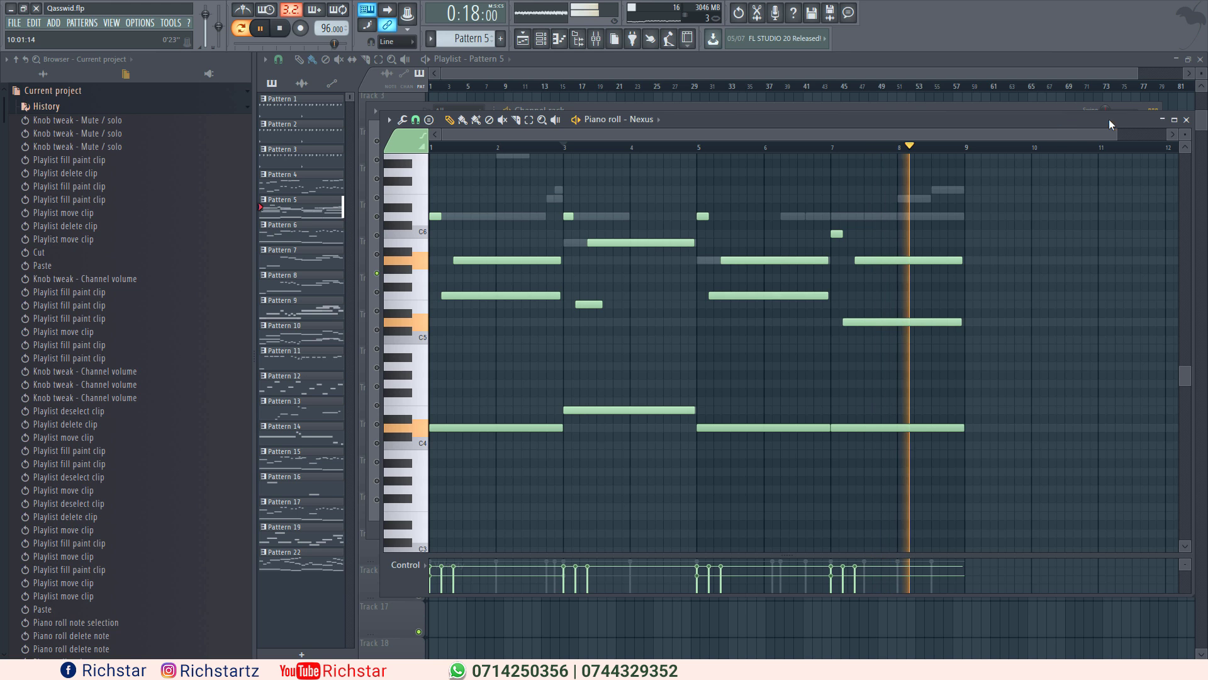
key("space")
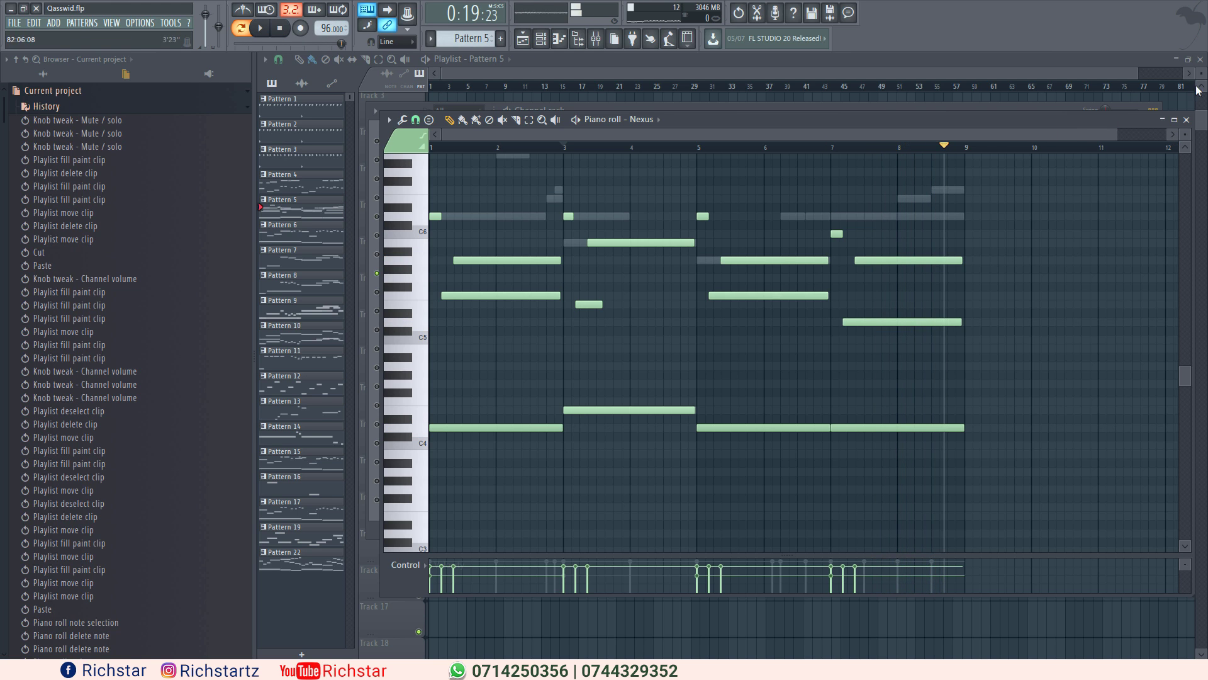
left_click(1187, 120)
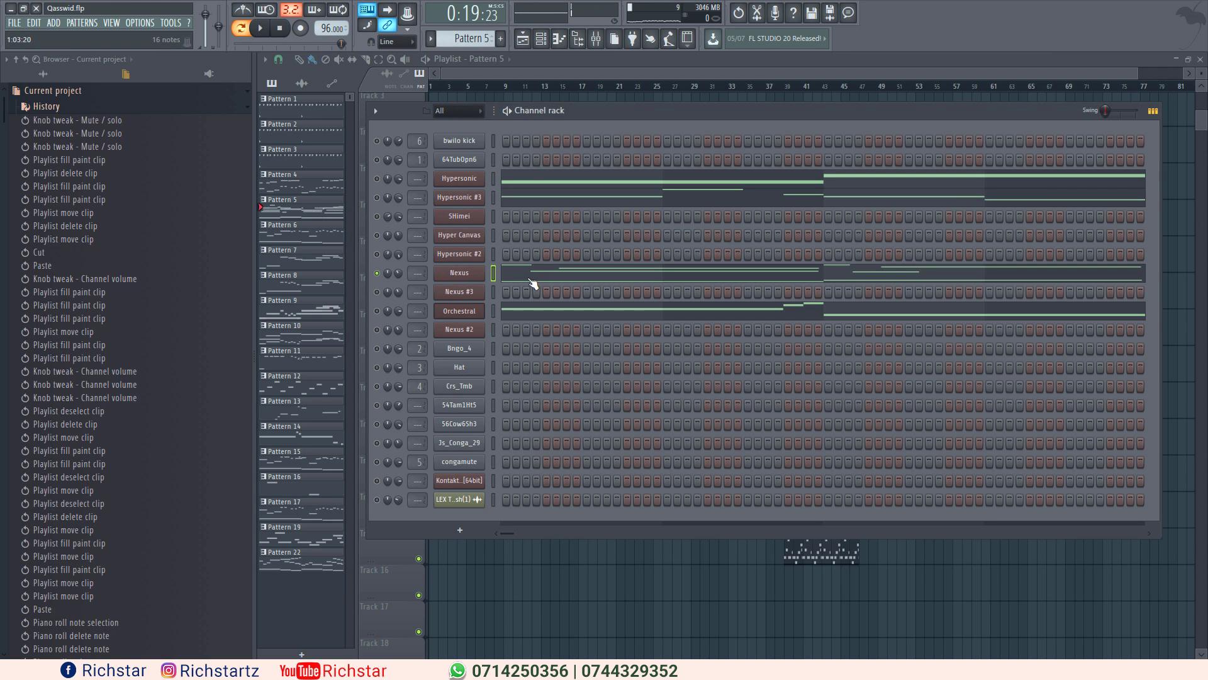
- Mute Nexus, unmute Hypersonic #3 and play Pattern 5, briefly adding the Hypersonic channel for comparison
left_click(378, 198)
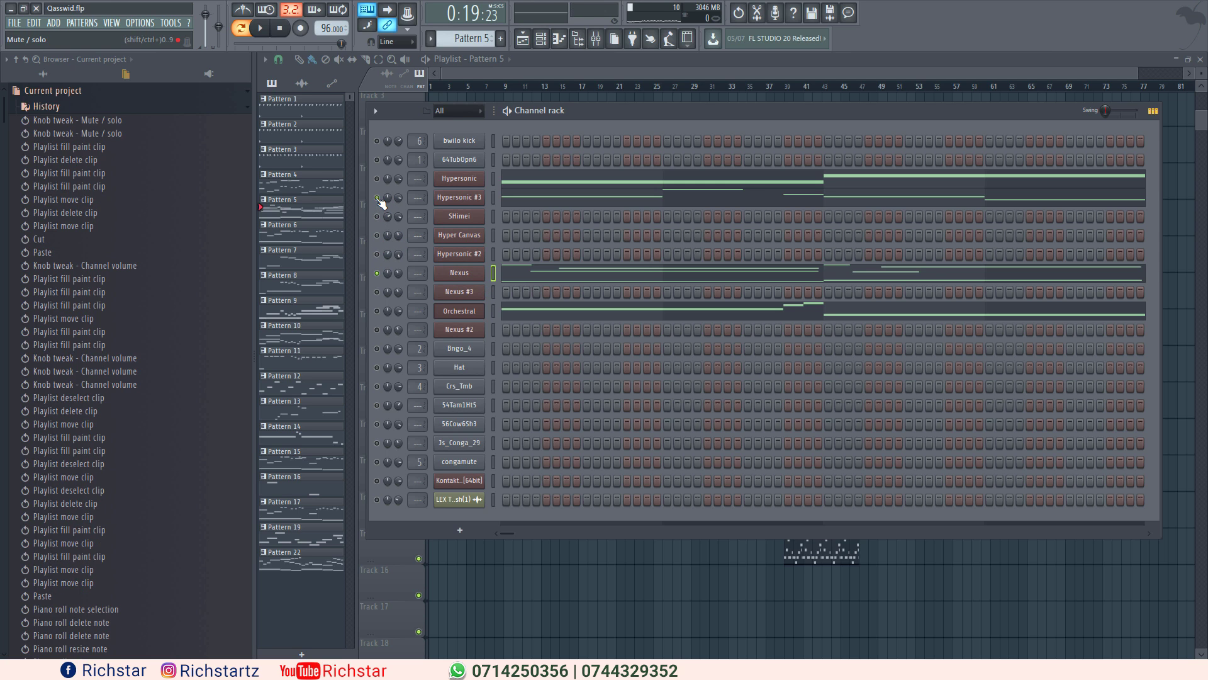
left_click(379, 283)
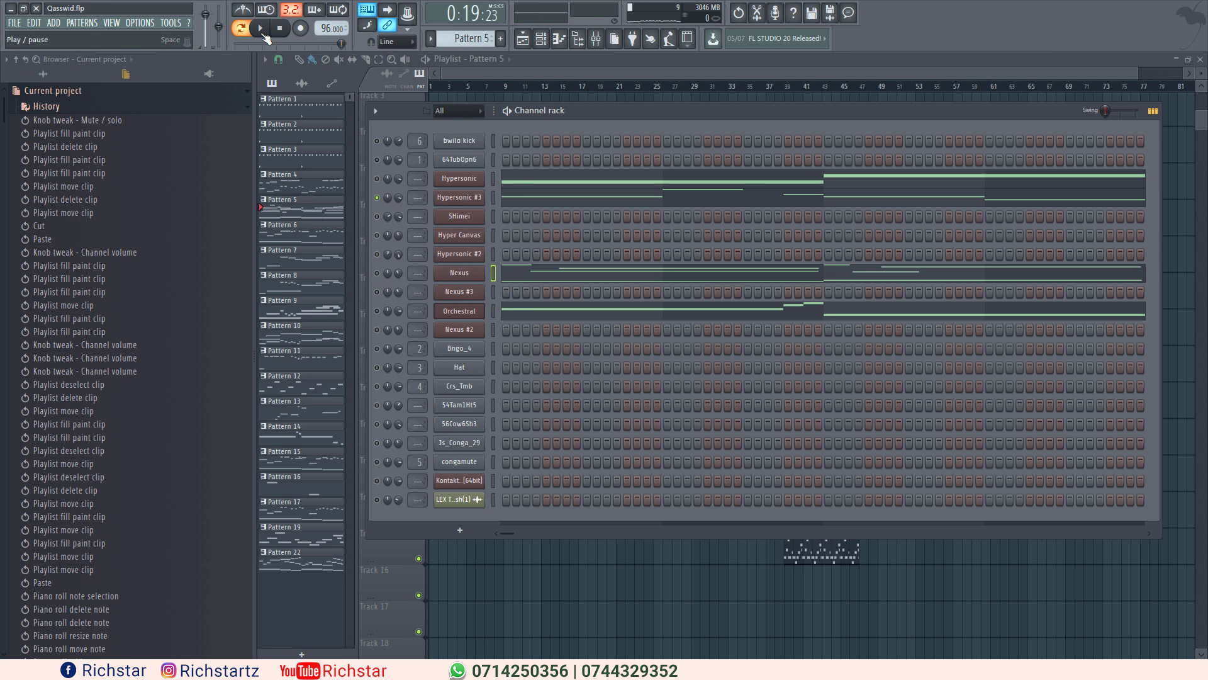
left_click(264, 35)
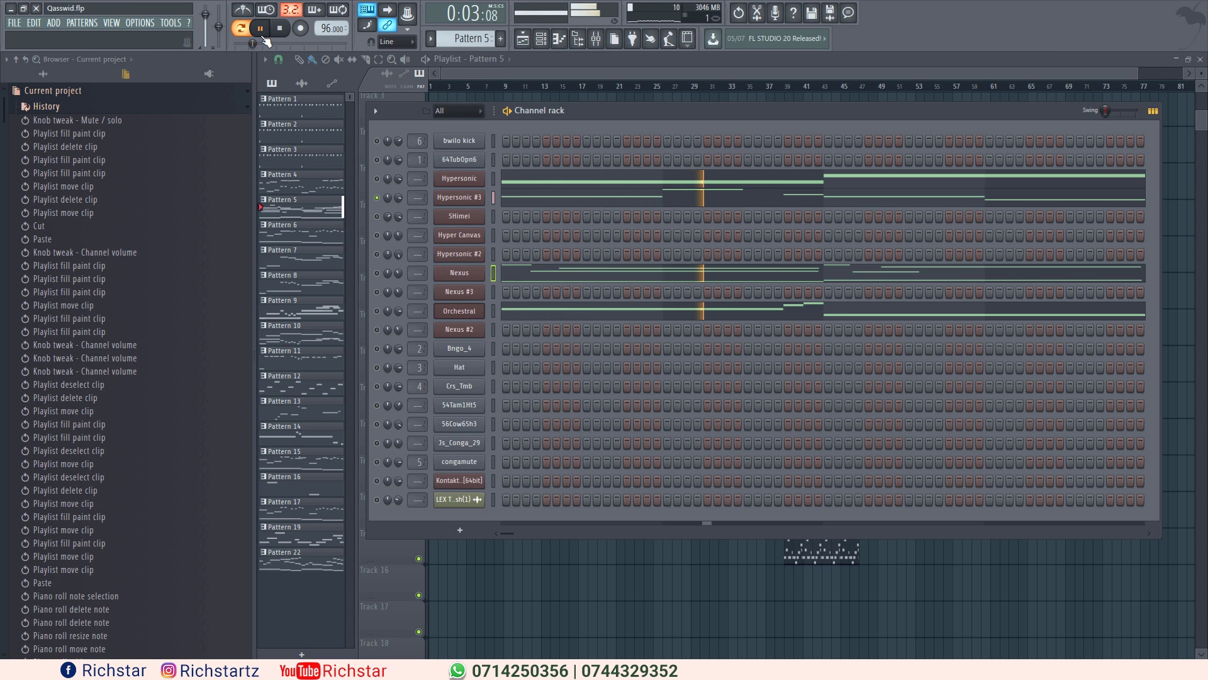
left_click(377, 179)
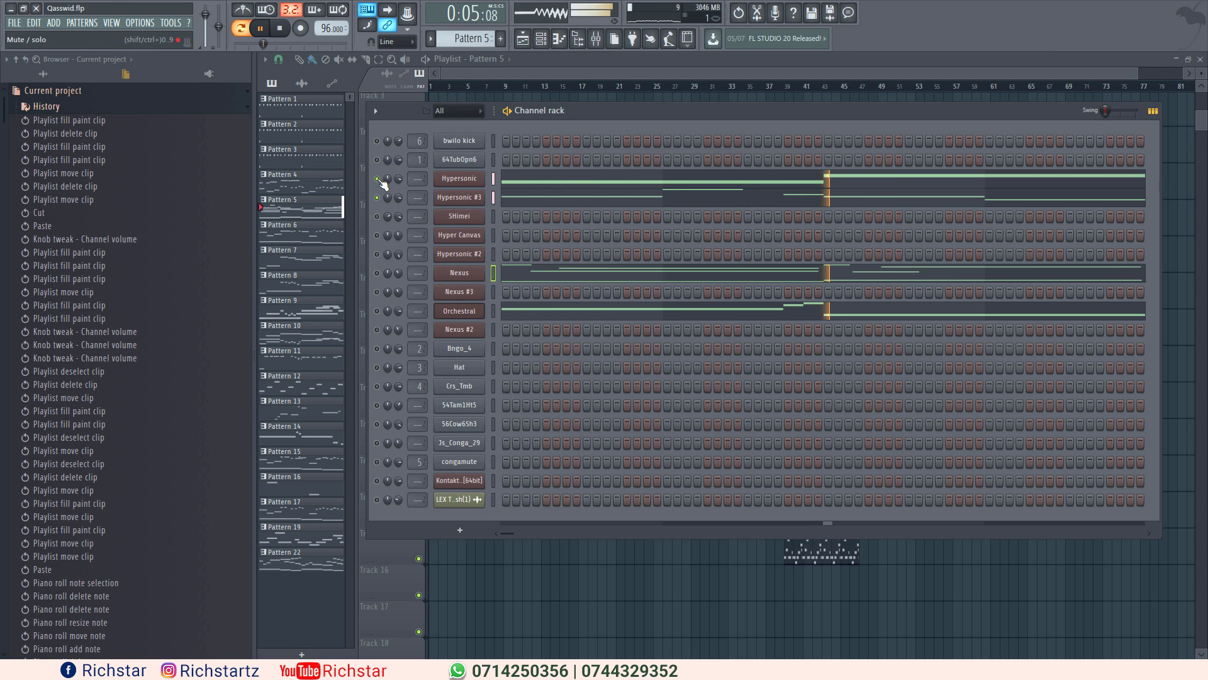
left_click(377, 179)
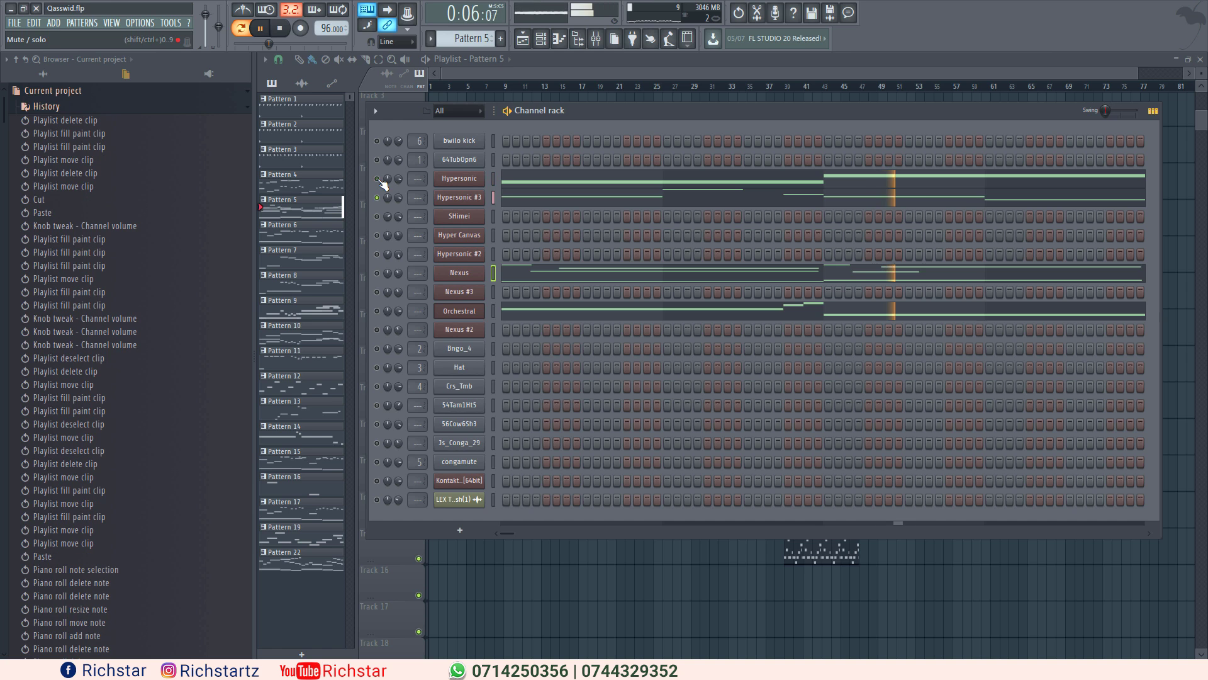
- Unmute the Orchestral channel and examine its Pattern 5 notes in the piano roll during playback
left_click(378, 311)
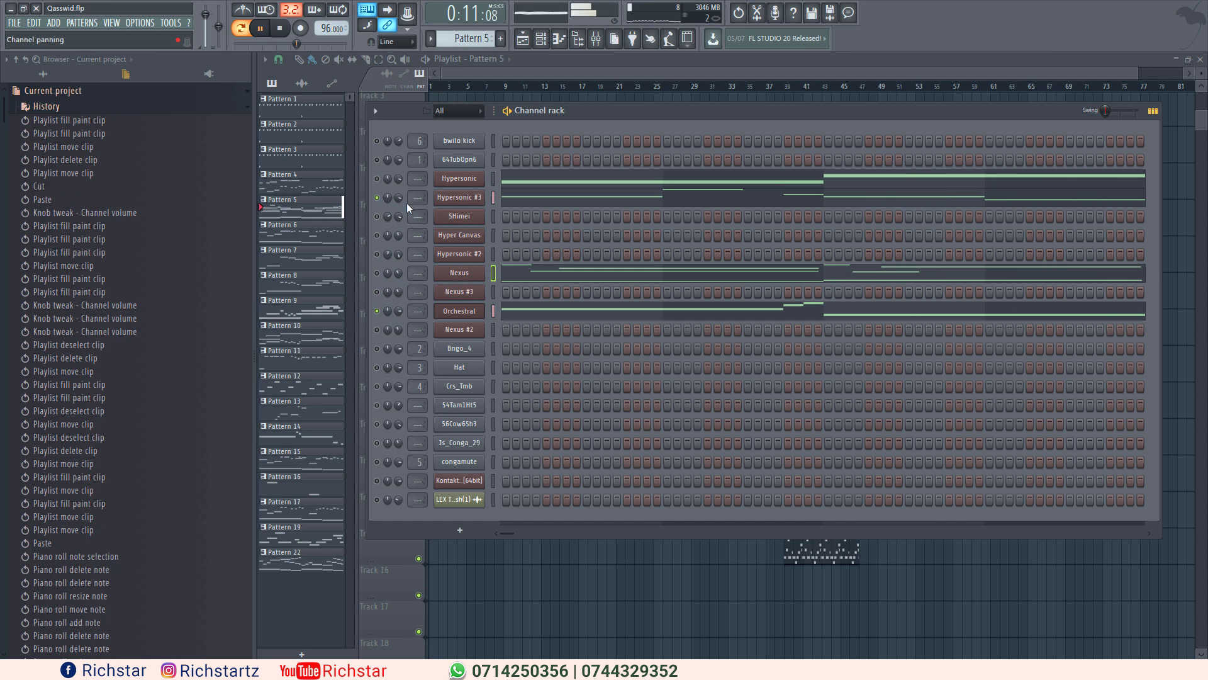
left_click(514, 311)
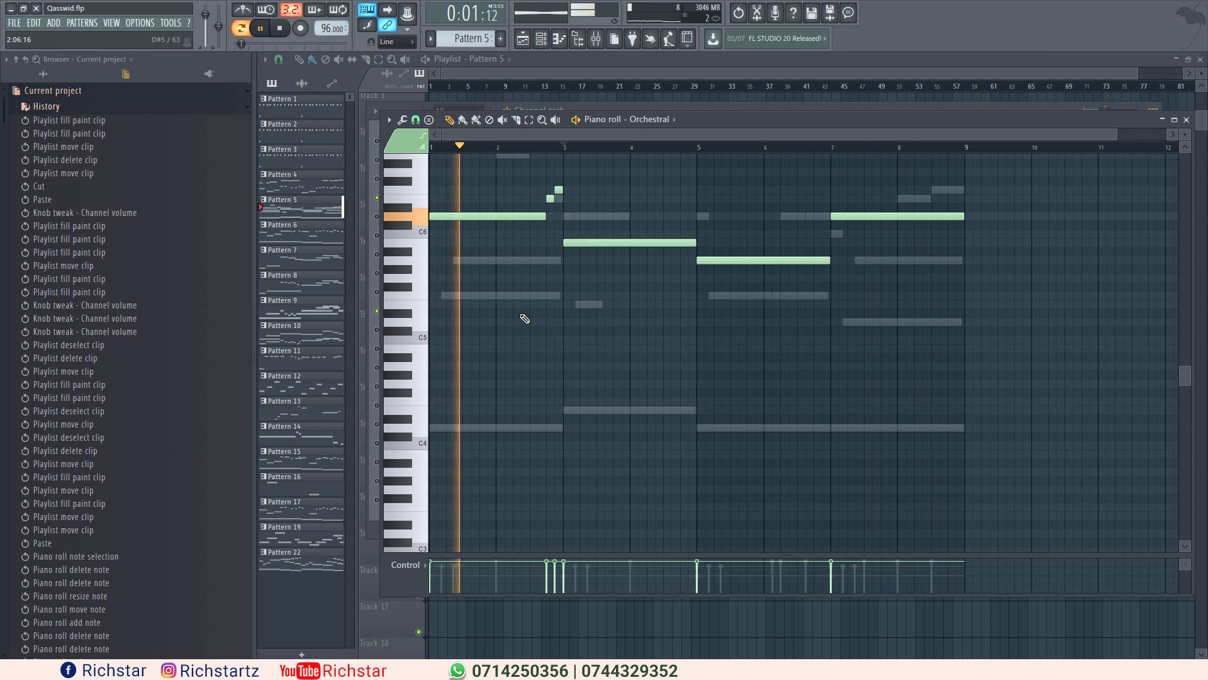
left_click(1188, 119)
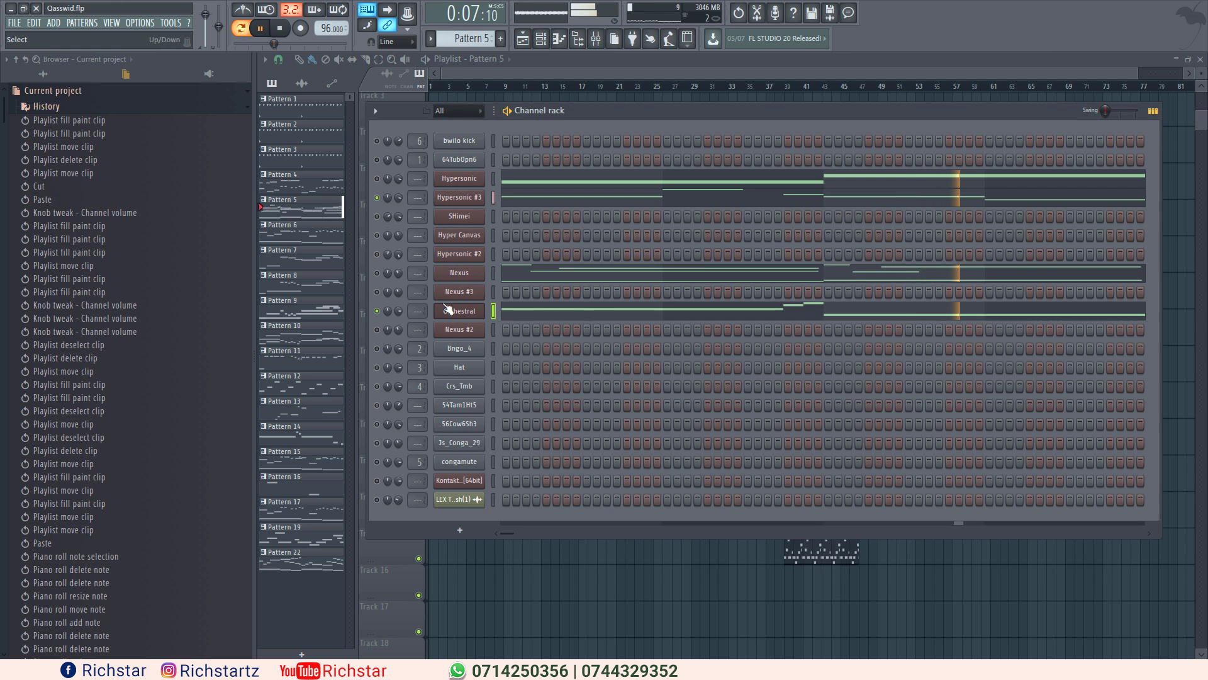
- Unmute Nexus and Hypersonic to hear Pattern 5's layers together, and play the song in the playlist from bar 47
left_click(378, 273)
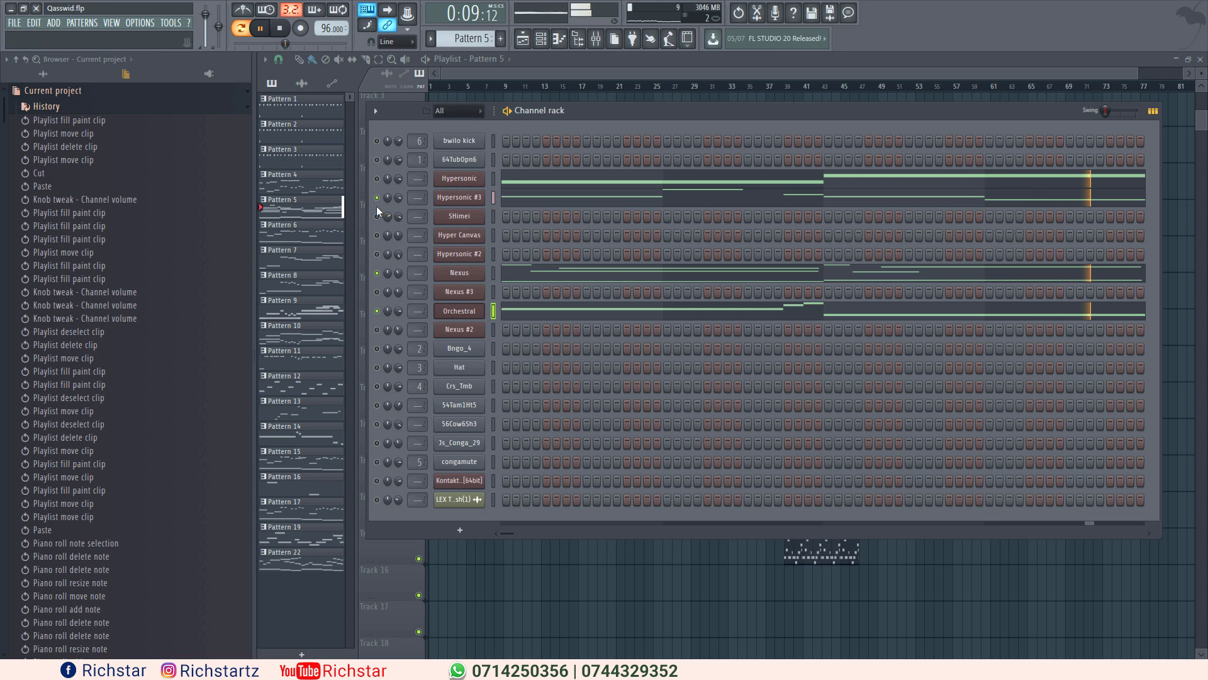
left_click(377, 180)
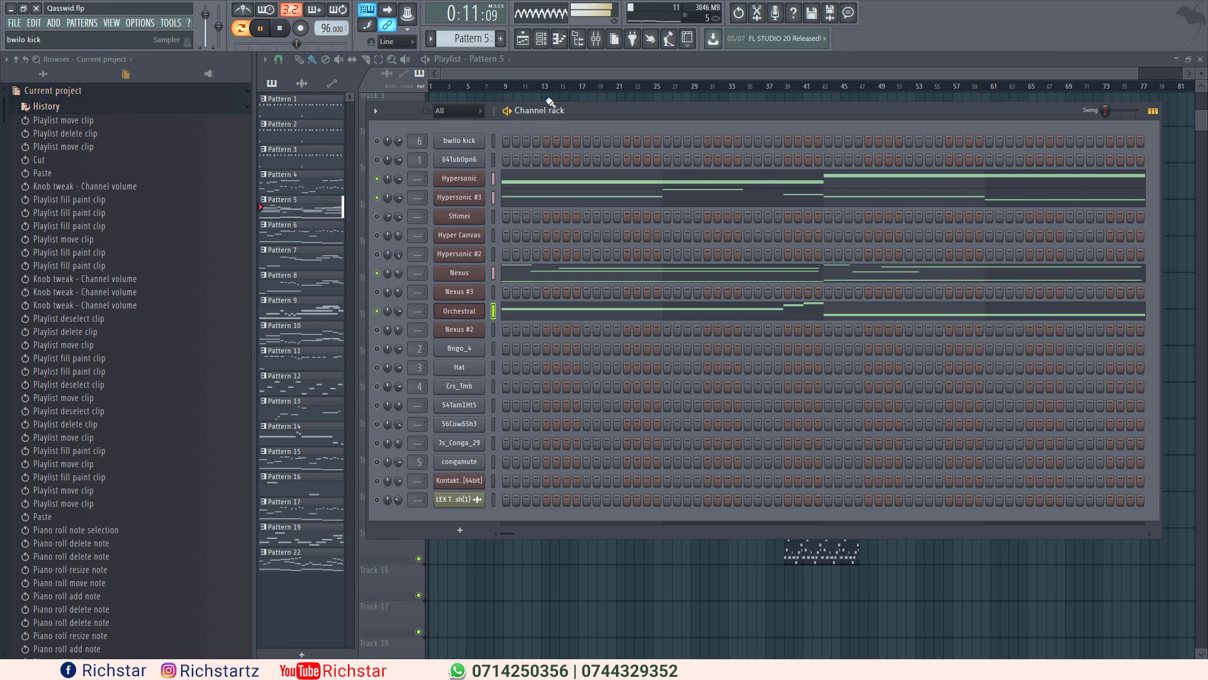
left_click(565, 74)
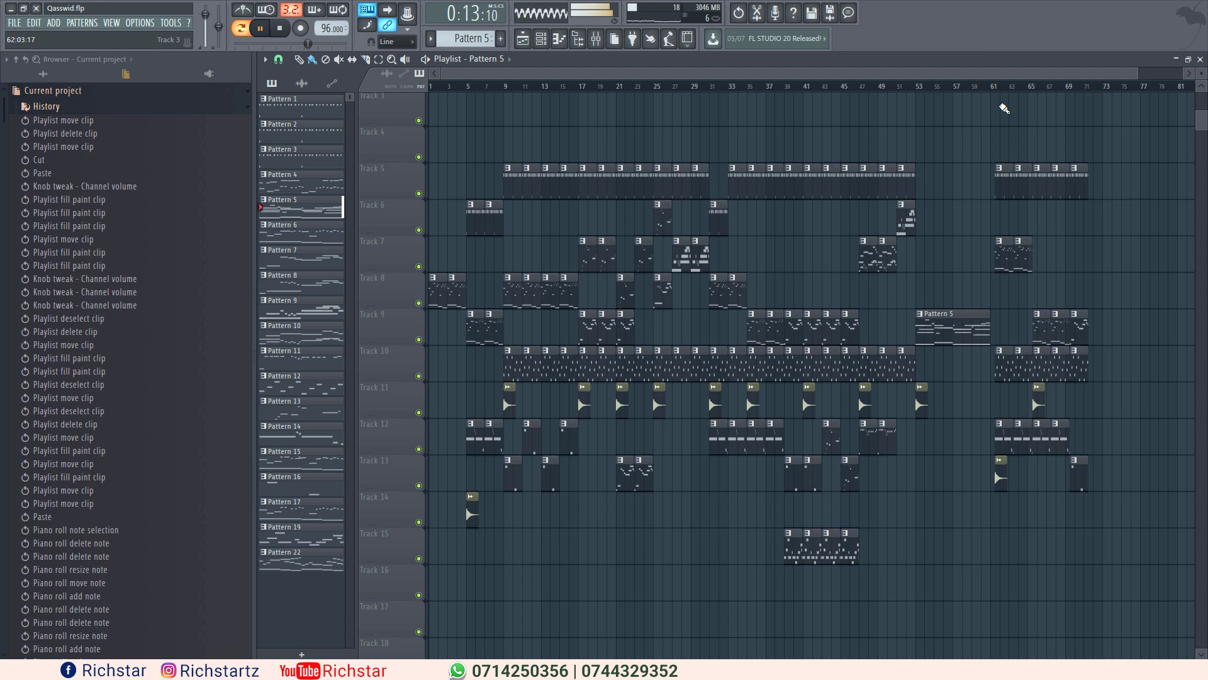
left_click(864, 88)
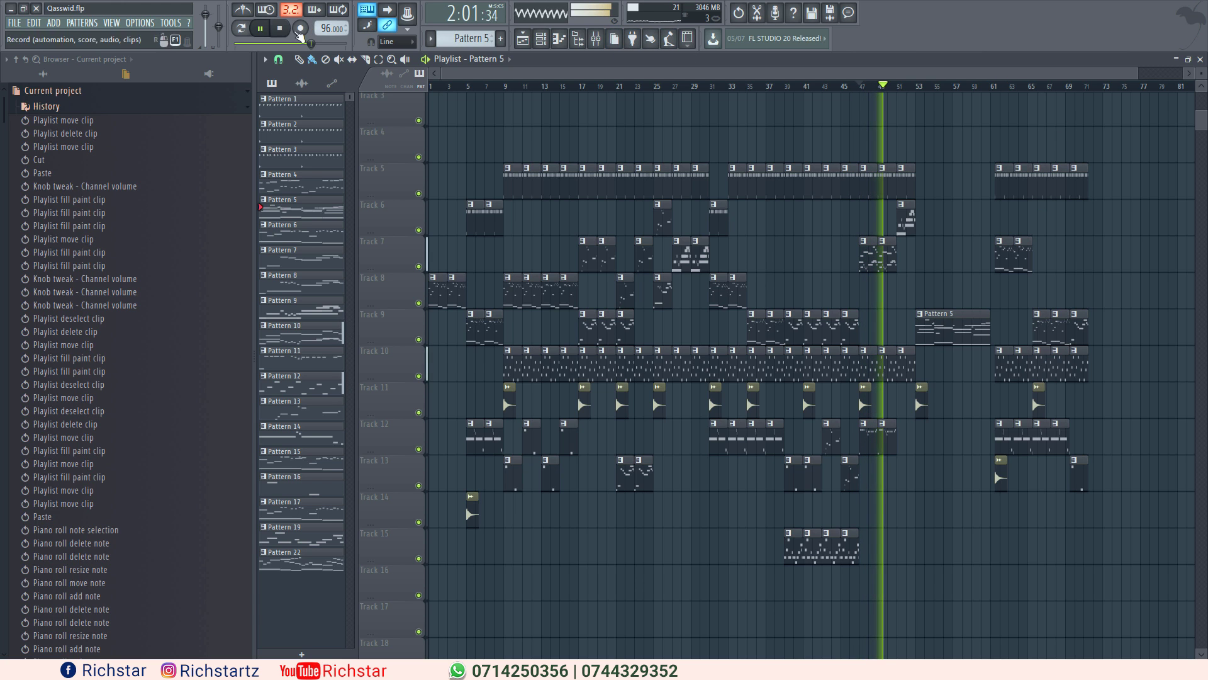
- Stop playback, close the playlist and solo the Hypersonic #2 channel in the channel rack
left_click(264, 29)
left_click(1200, 59)
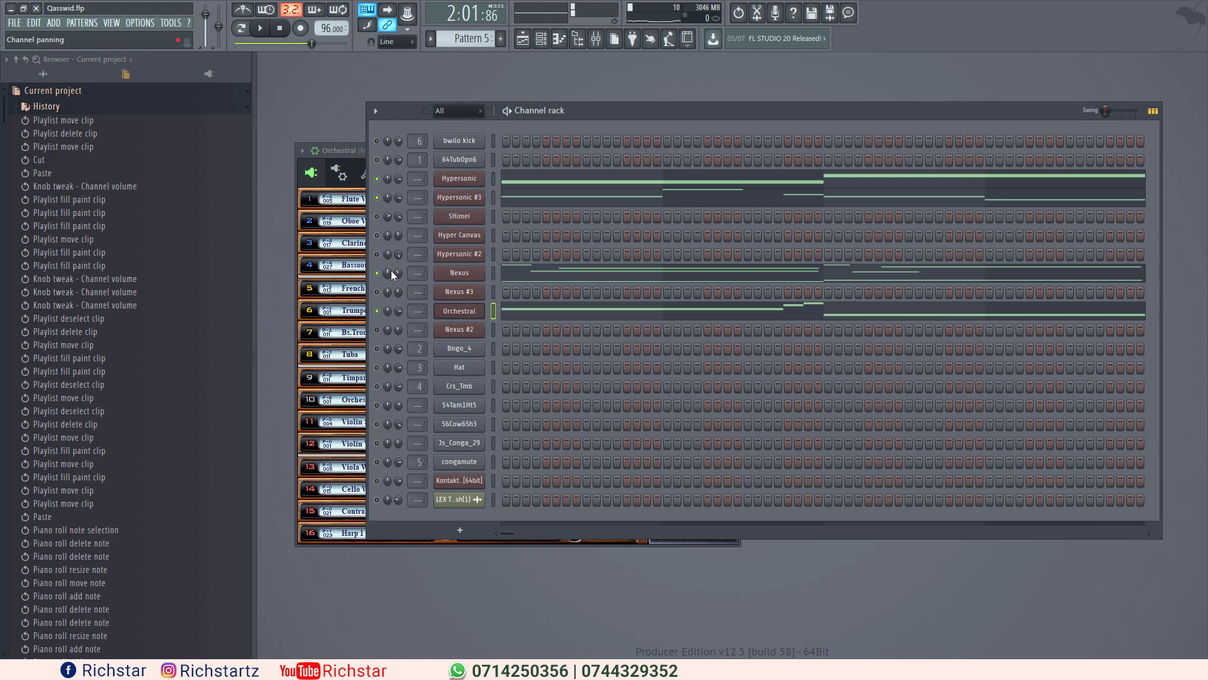
right_click(380, 254)
left_click(387, 262)
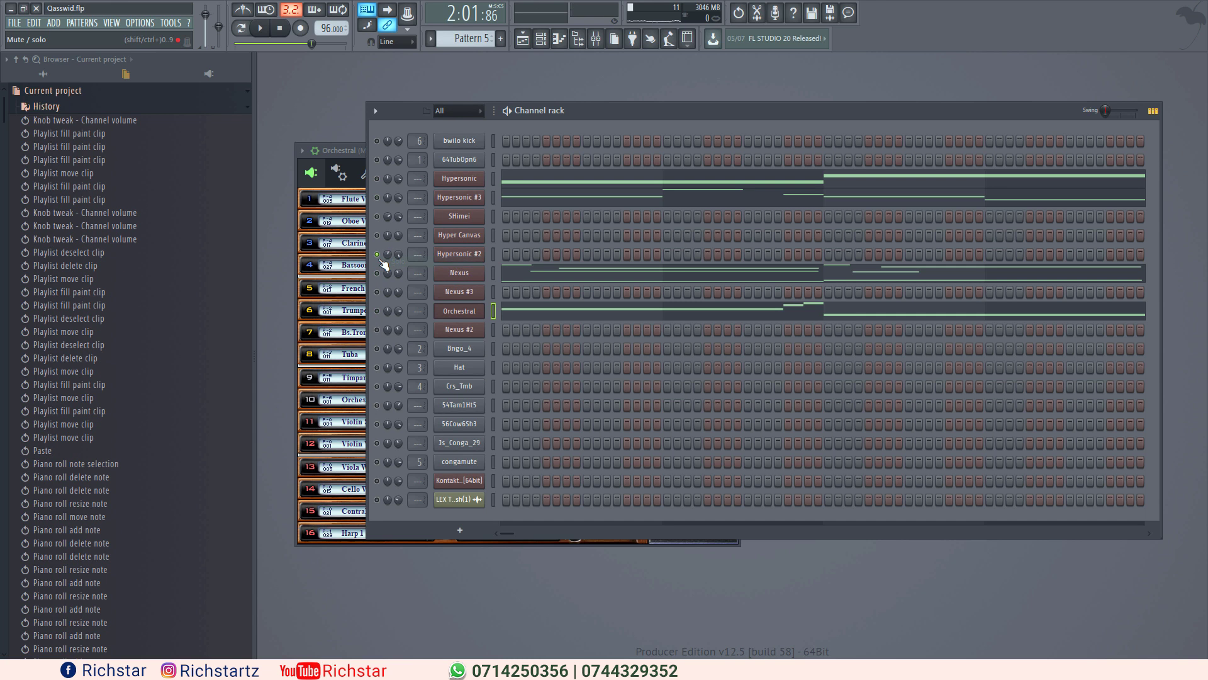
- Cancel the Hypersonic #2 solo to unmute all channels, and bring up the playlist
right_click(381, 256)
left_click(394, 263)
left_click(523, 39)
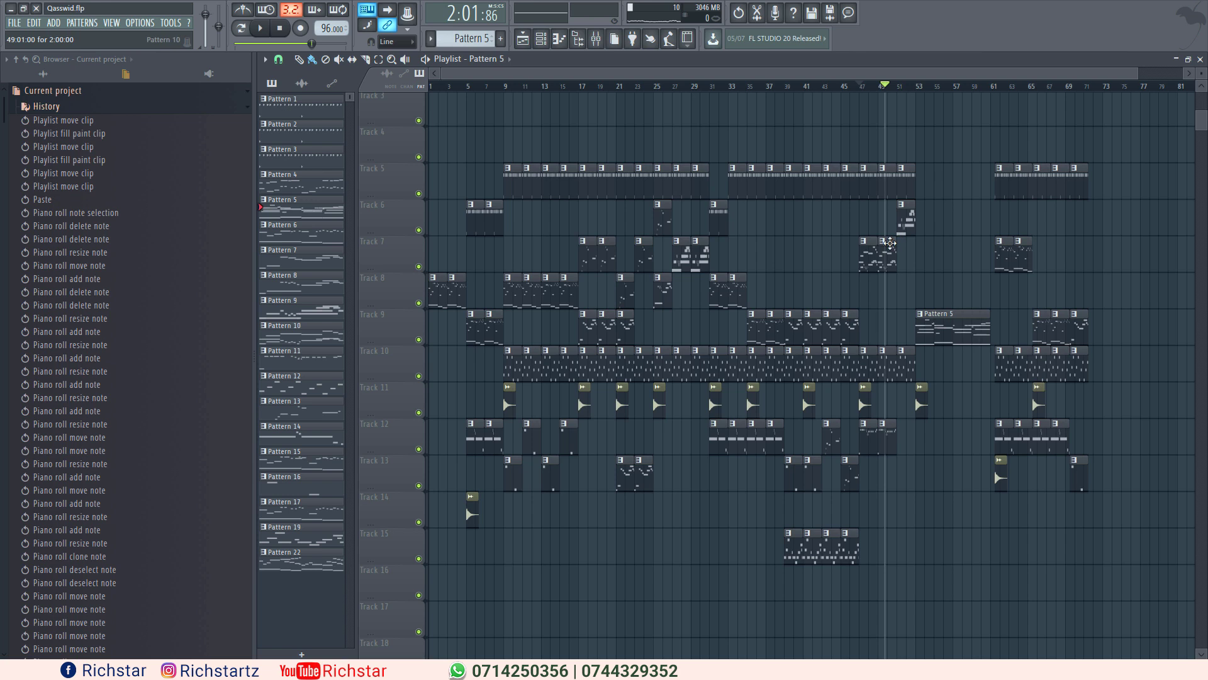
- Open the Pattern 11 clip at bar 47 and audition its SHimei notes in the piano roll in pattern mode
double_click(869, 437)
left_click_drag(579, 135, 458, 135)
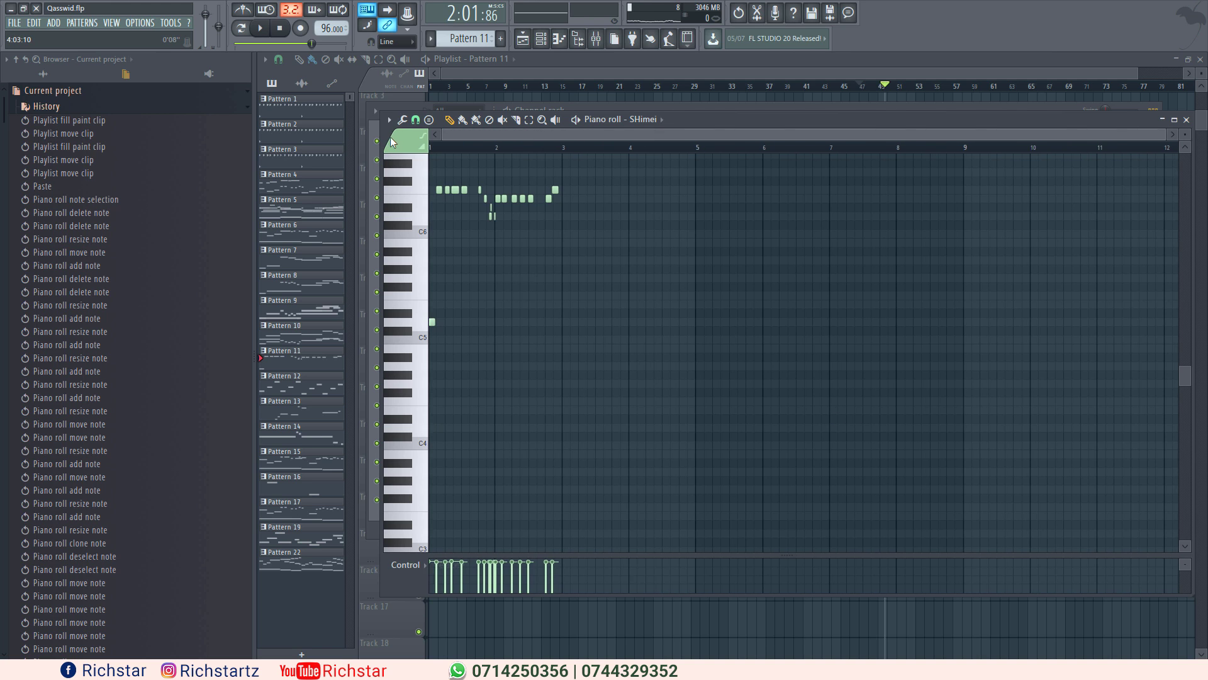
left_click(262, 29)
left_click(242, 29)
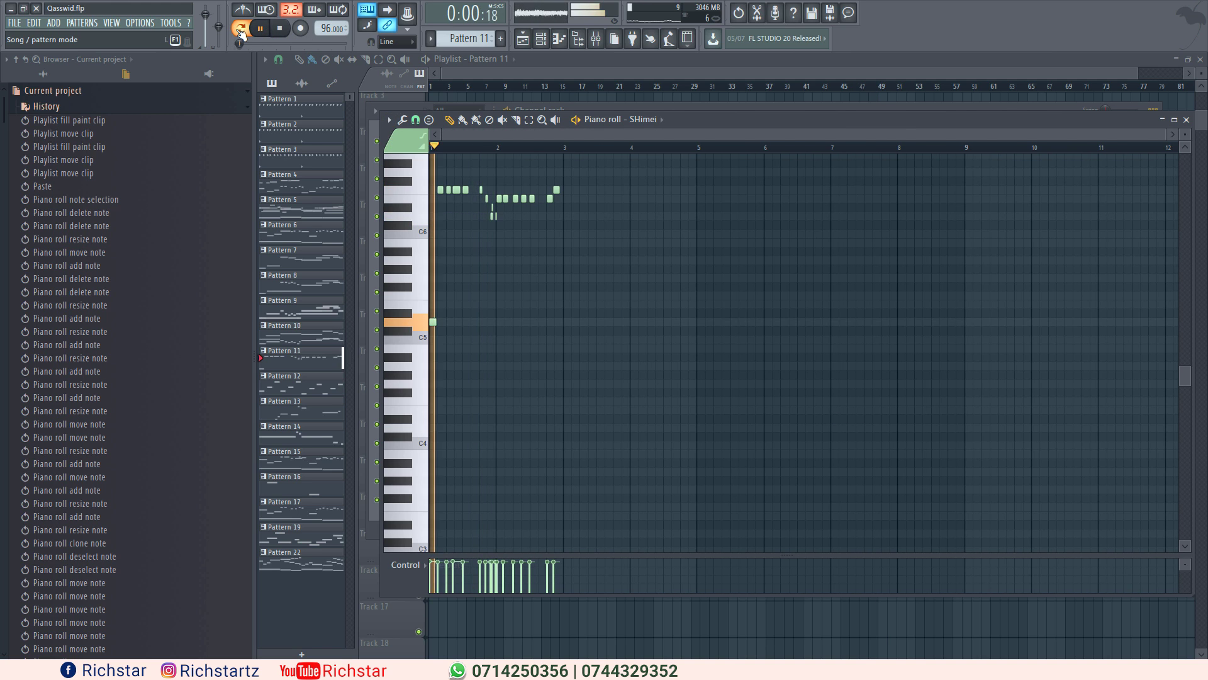
scroll(697, 319, "up", 3)
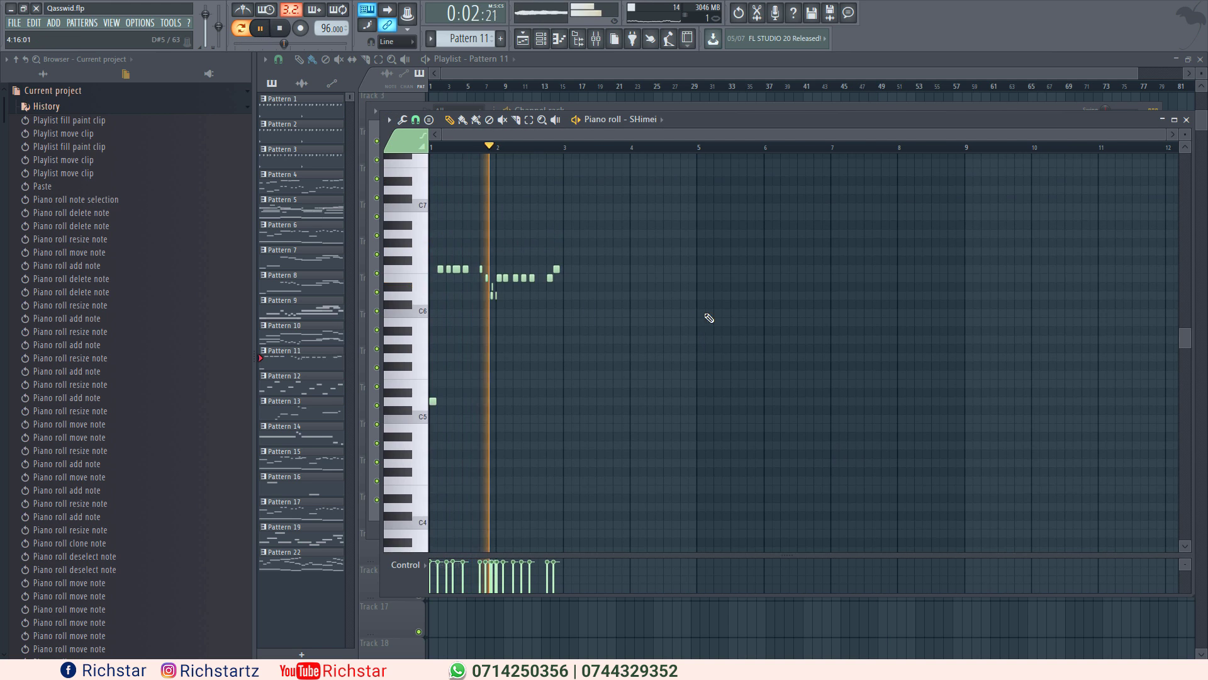
left_click(1187, 119)
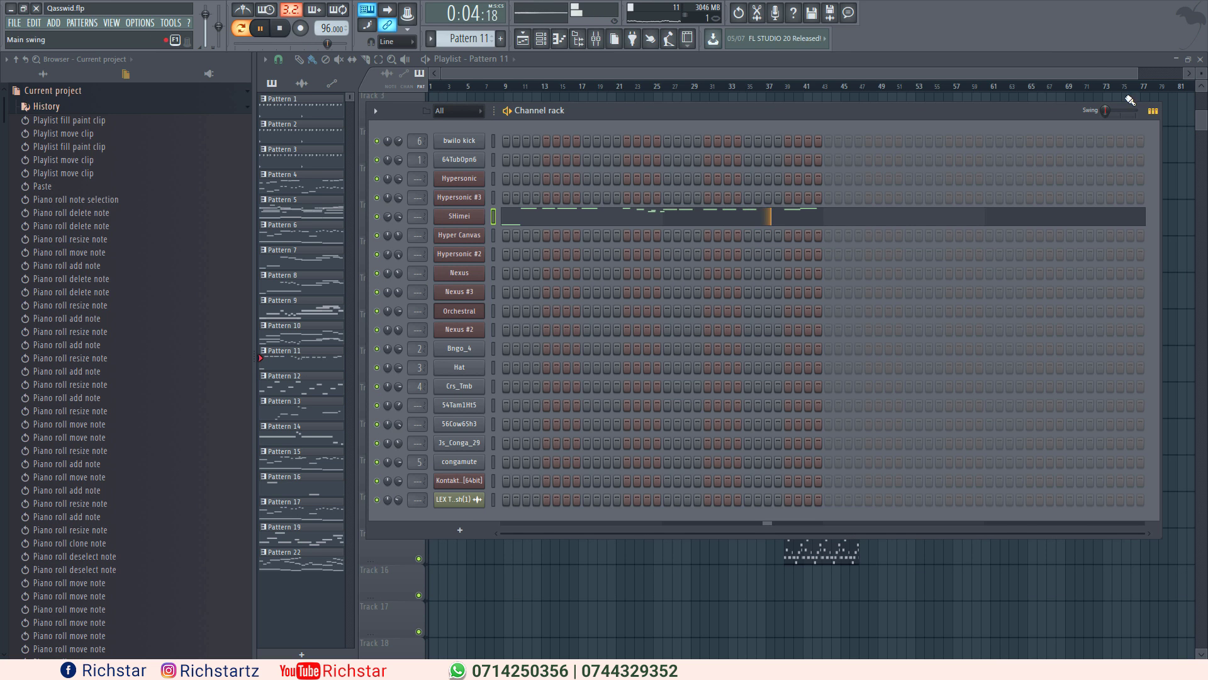
- Return to the playlist and open the last Pattern 7 clip on Track 9 to examine its Nexus notes during playback
left_click(1082, 72)
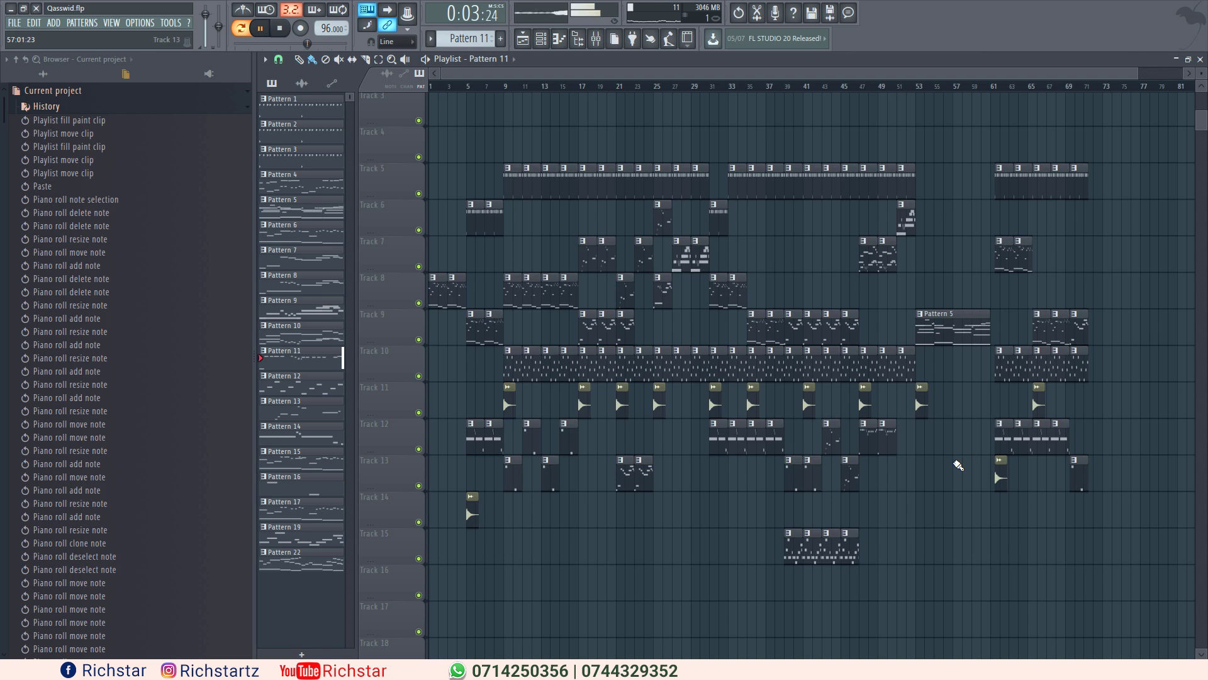
double_click(1080, 330)
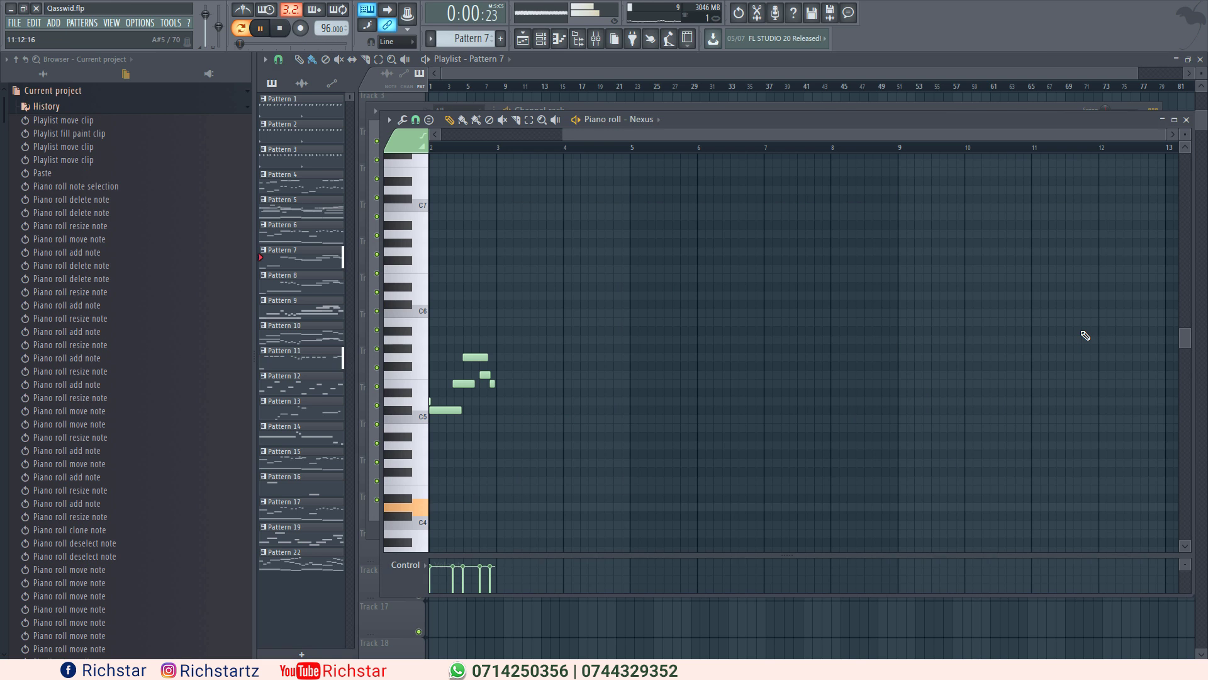
left_click(1187, 120)
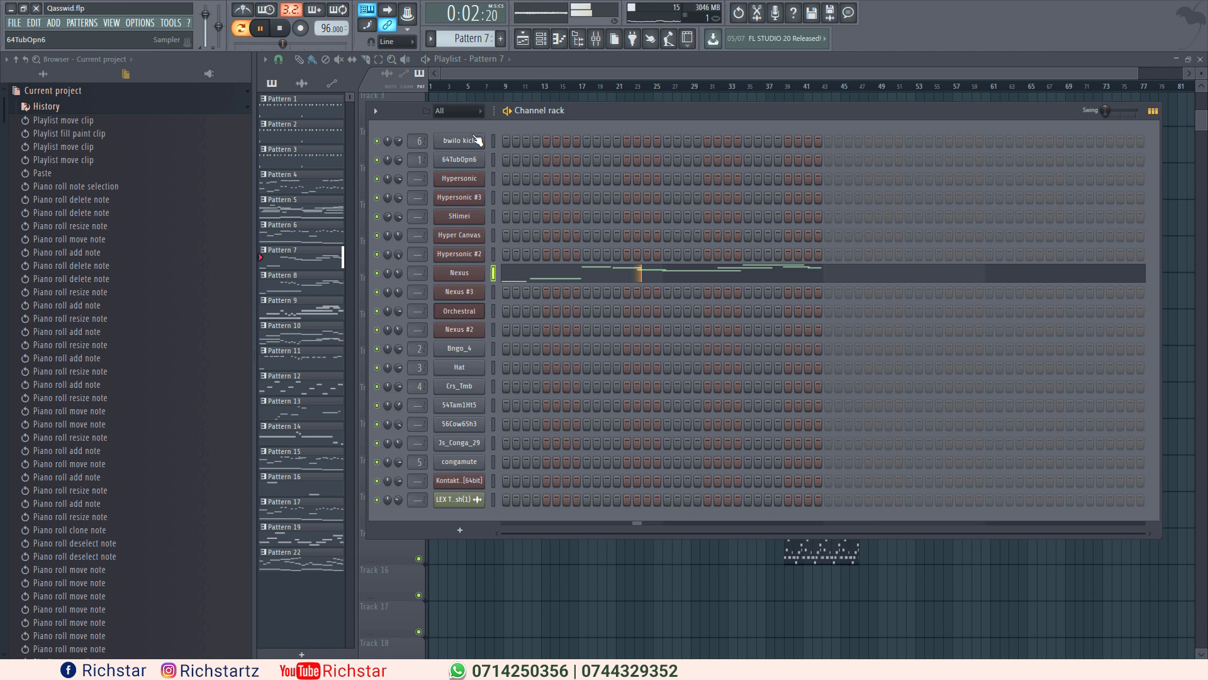
- Play the full arrangement from the start in song mode in the playlist and pause it at bar 17
left_click(530, 71)
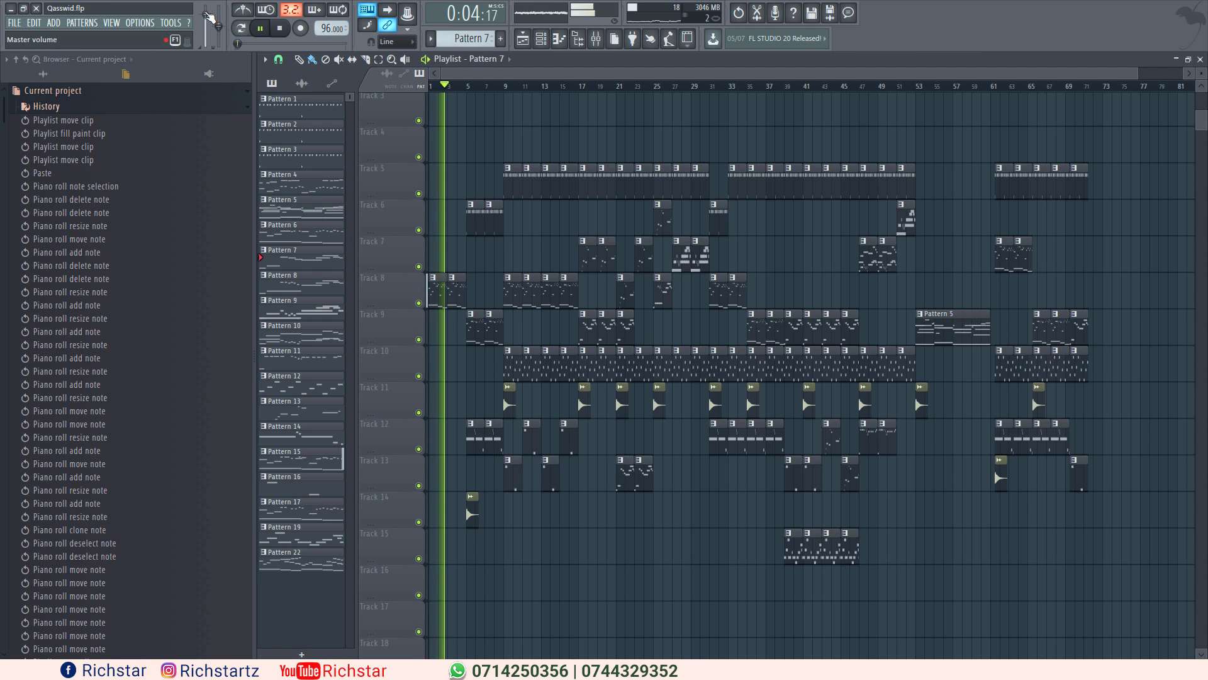
mouse_move(206, 13)
left_mouse_down()
mouse_move(205, 26)
mouse_move(206, 14)
left_mouse_up()
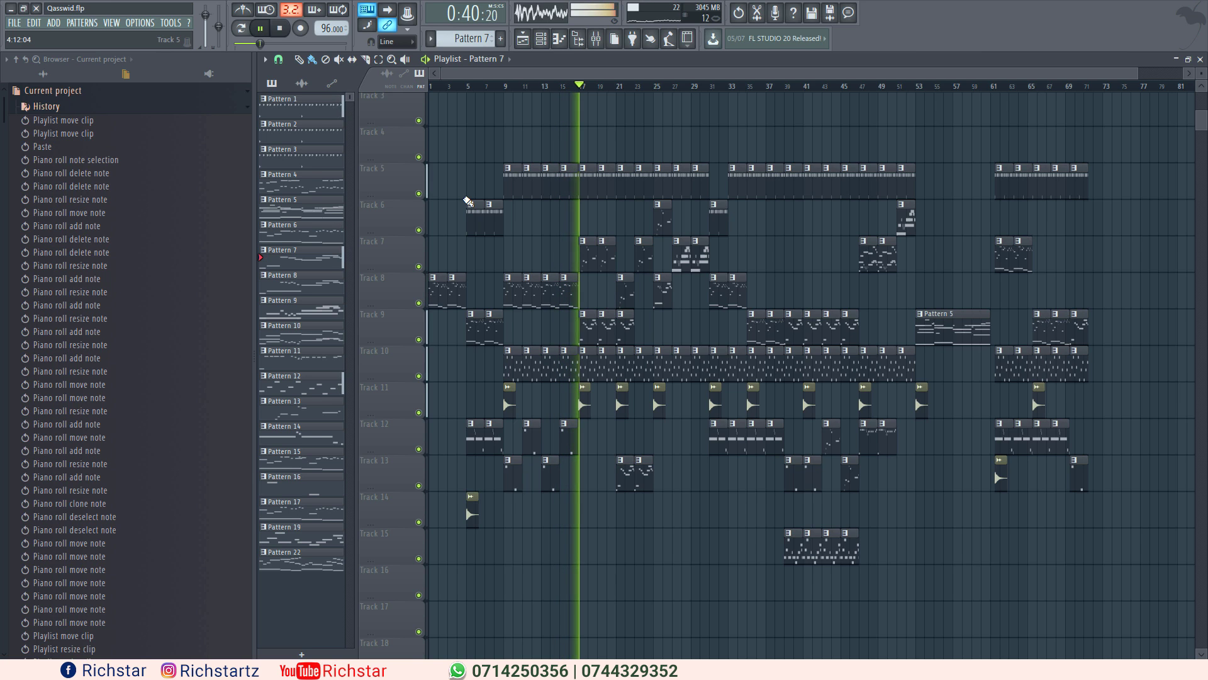
left_click(260, 28)
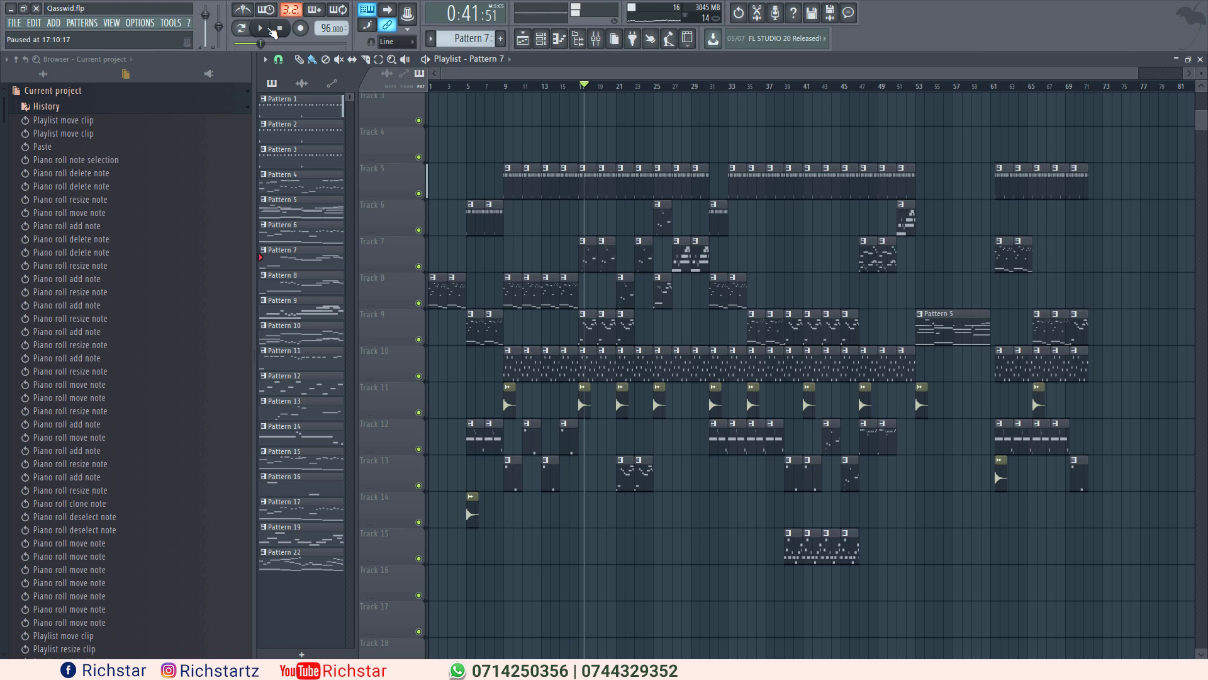